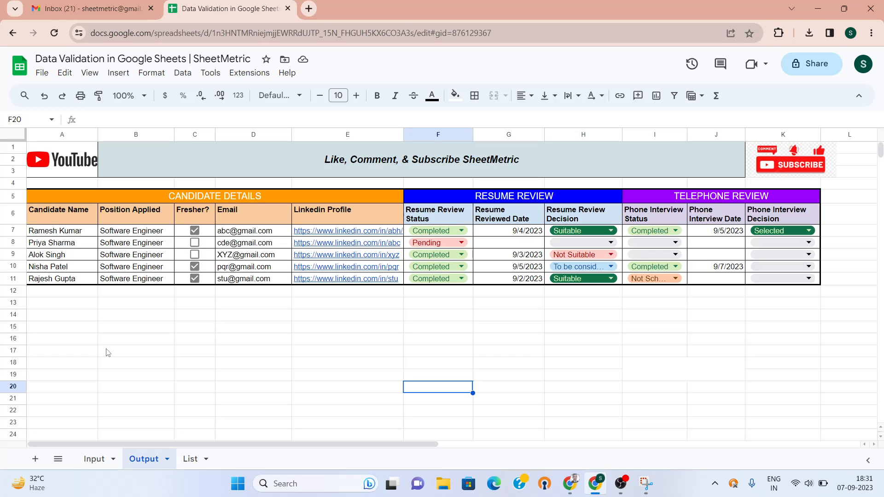
- Switch to the Input sheet and look through the empty Fresher? cells C7 to C11
left_click(94, 459)
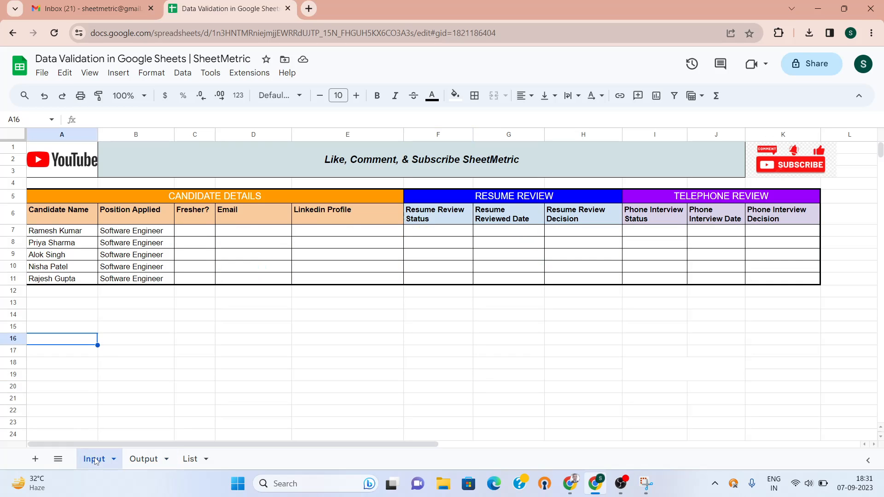
left_click(203, 225)
key("Down")
key("Down")
key("Down")
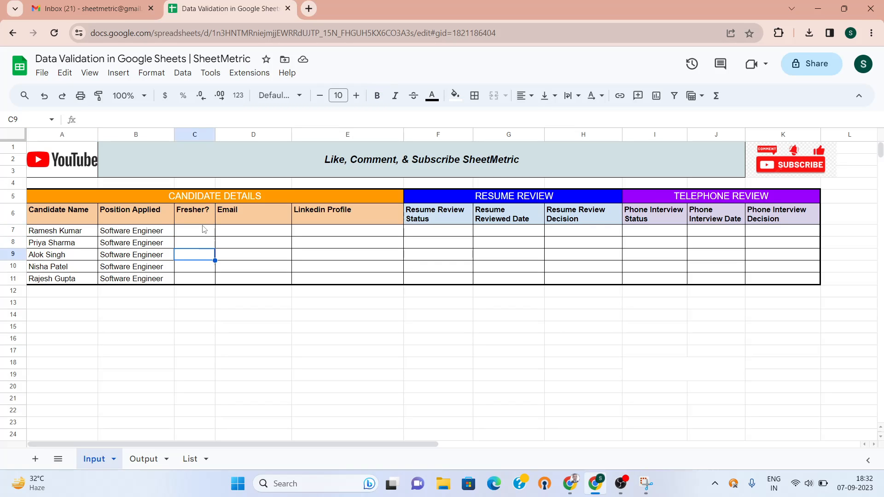
key("Down")
key("Down")
key("Up")
key("Up")
key("Up")
key("Up")
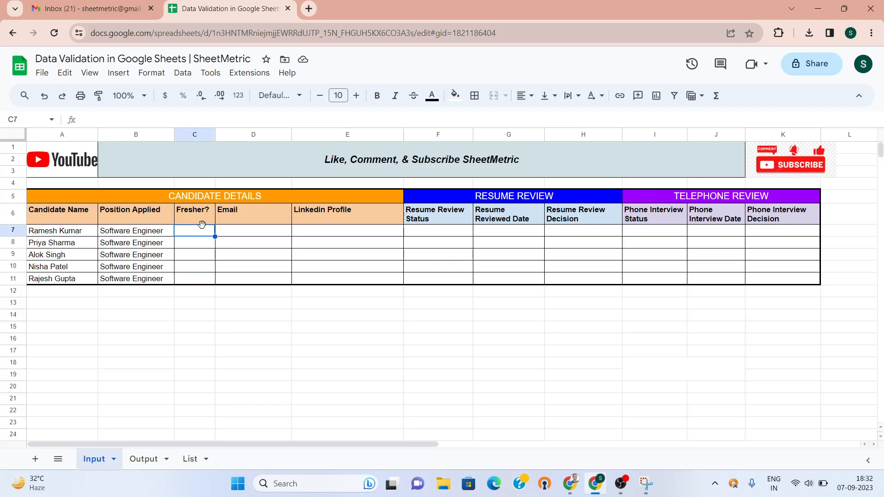
- Examine the empty Email, Linkedin Profile, Resume Review Status and Resume Reviewed Date columns of the Input sheet
key("Right")
key("Down")
key("Down")
key("Right")
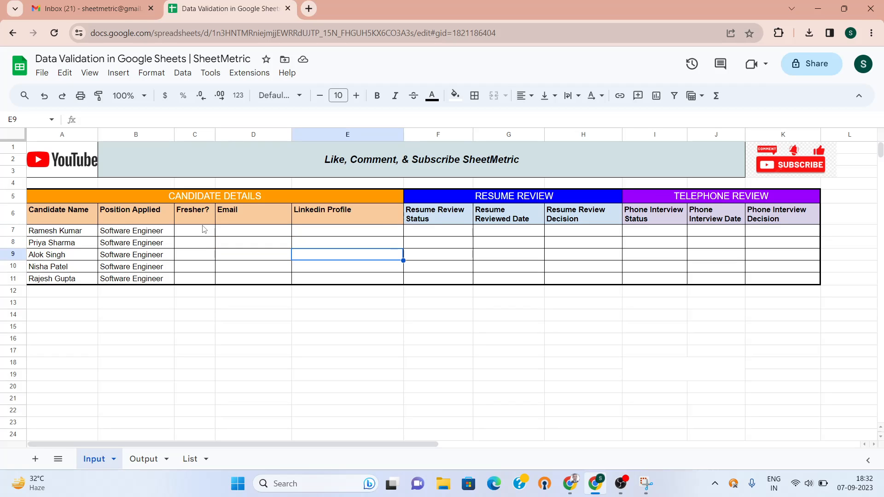
key("Right")
key("Left")
key("Left")
key("Left")
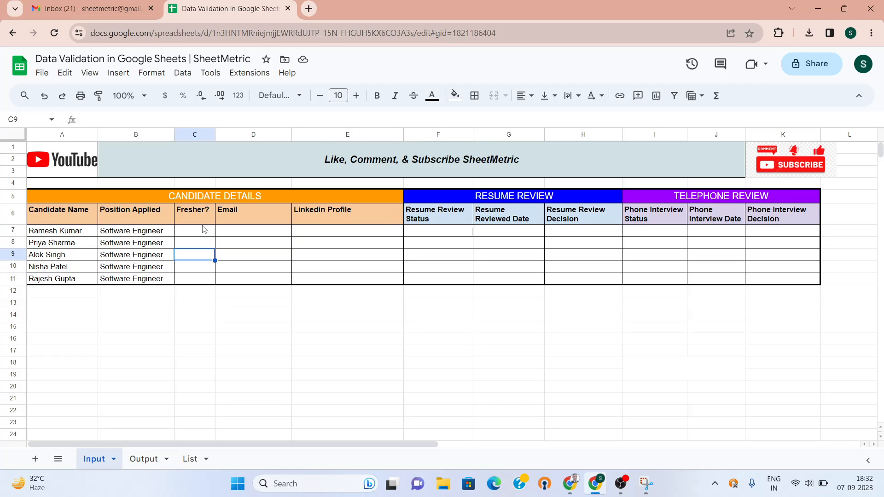
key("Right")
key("Left")
key("Right")
key("Right")
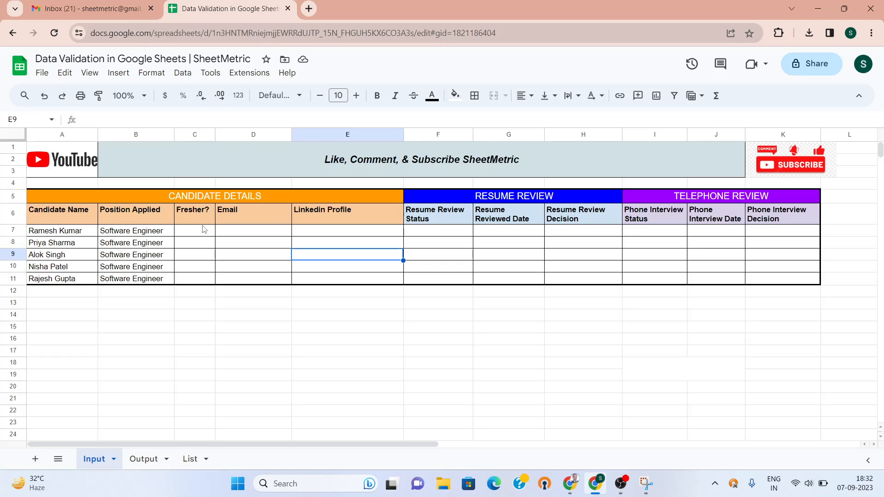
key("Right")
key("Up")
key("Up")
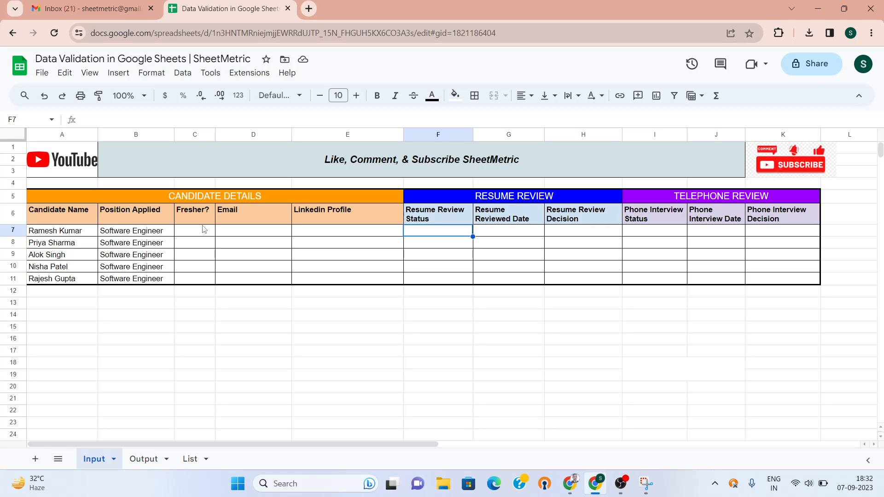
key("Right")
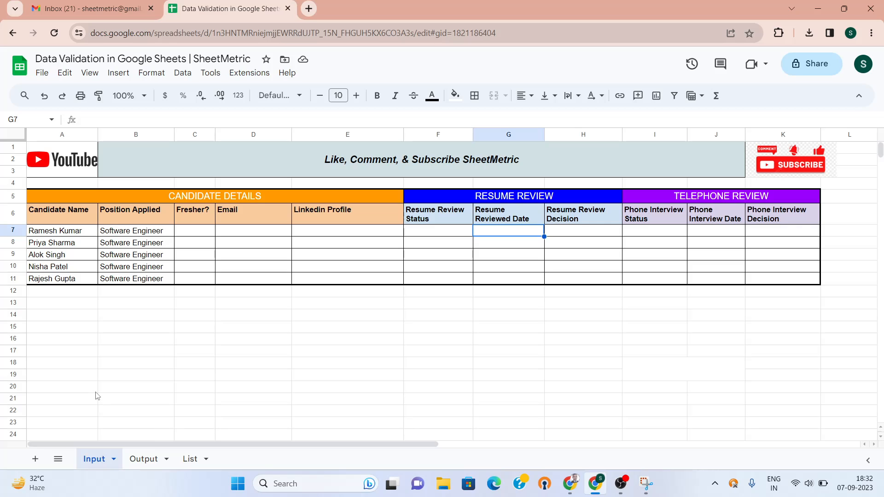
- Check the Output sheet, return to the Input sheet and review the Candidate Details and Resume Review column headers
left_click(143, 459)
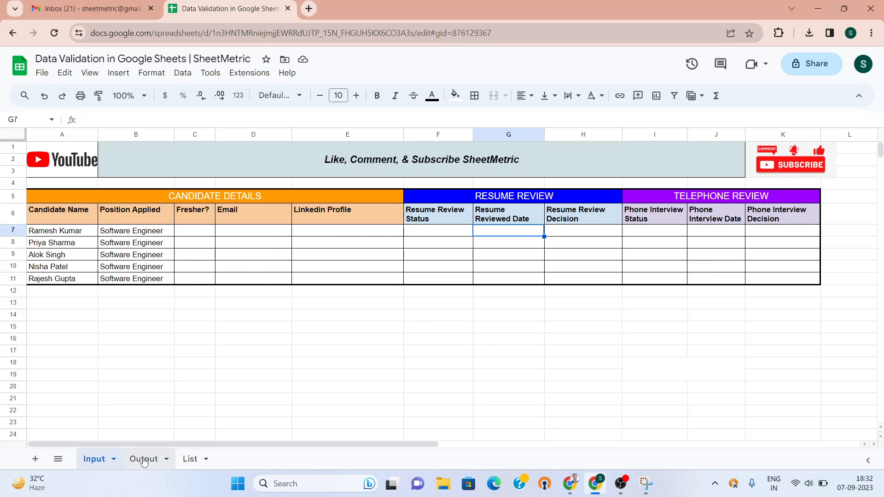
left_click(101, 460)
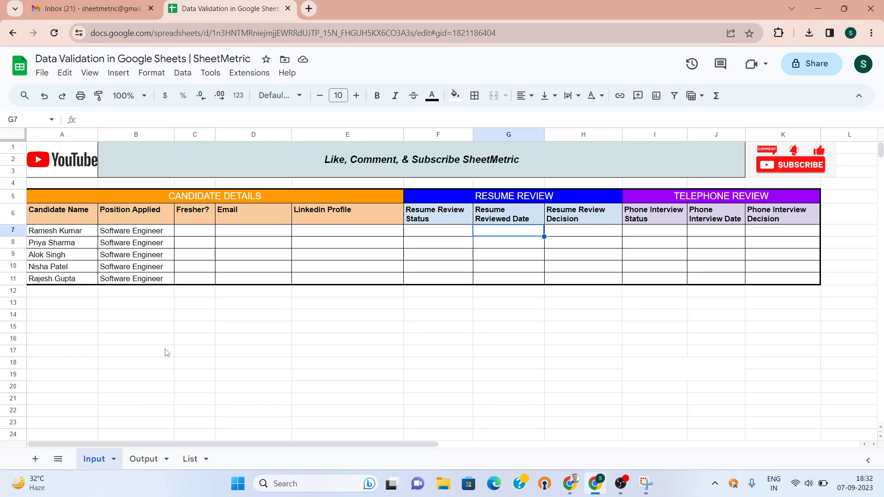
left_click(203, 236)
key("Up")
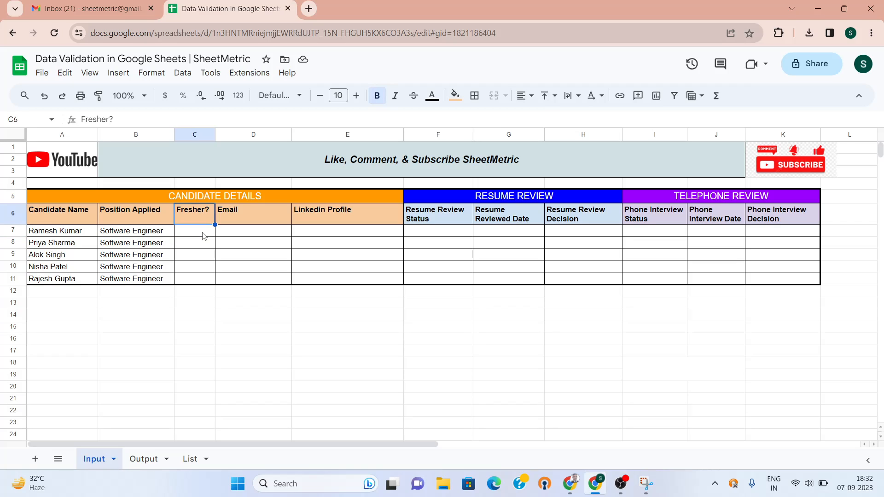
key("Left")
key("Left")
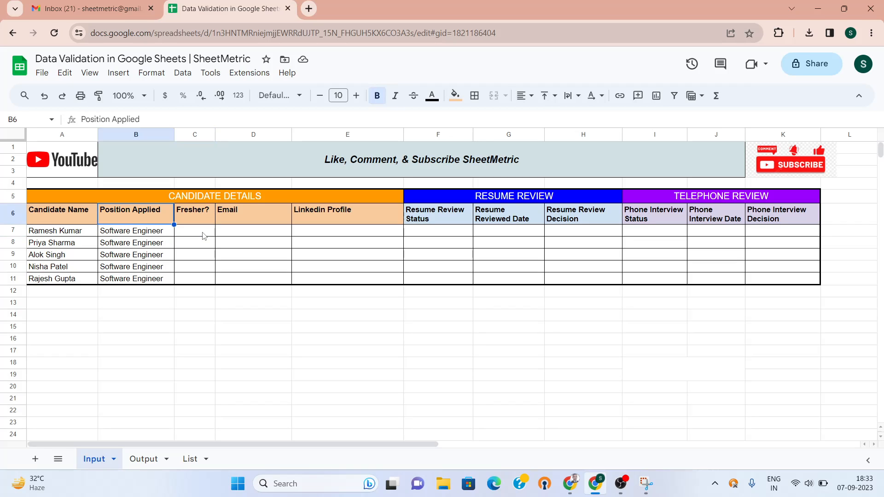
key("Right")
key("Right")
key("Right")
key("Right")
key("Right")
key("Right")
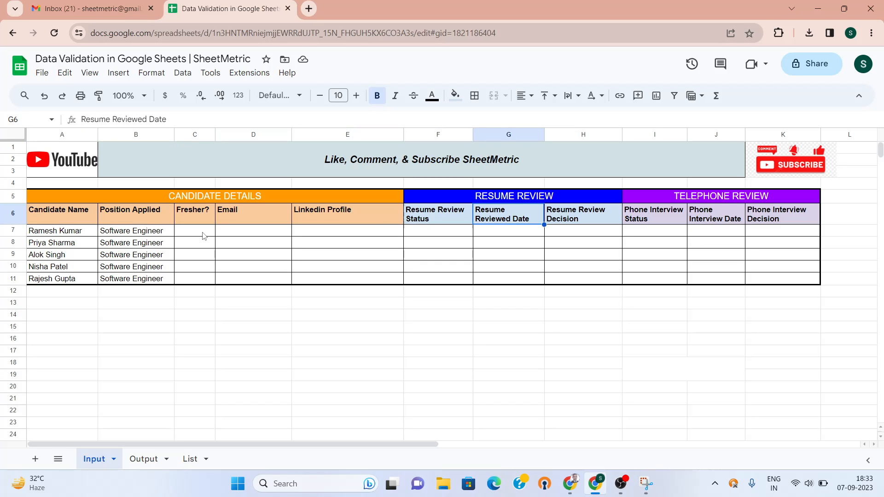
key("Right")
key("Left")
key("Left")
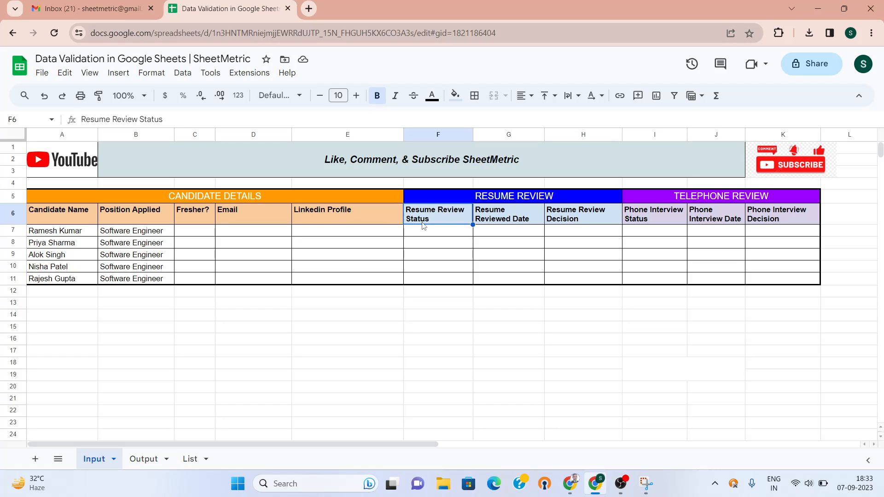
- Examine the Telephone Review headers and the empty cells of row 8 back to the Fresher? column
left_click(638, 213)
key("Right")
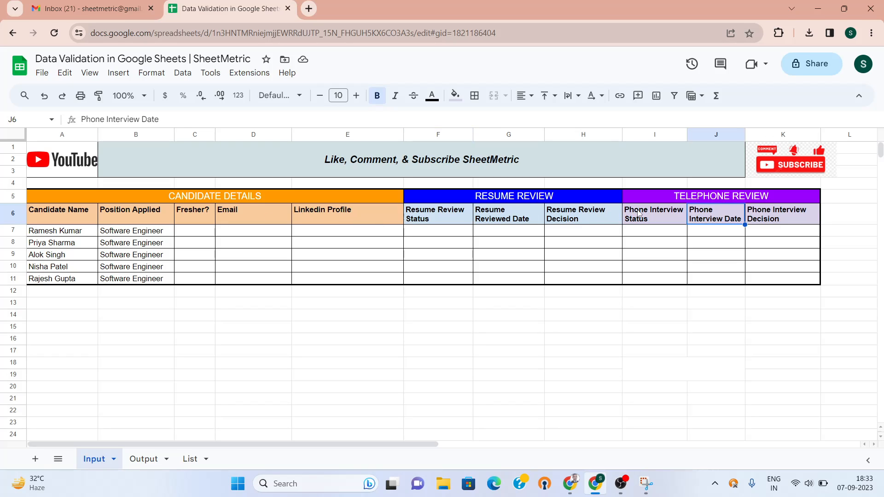
key("Right")
key("Left")
key("Left")
key("Right")
key("Right")
key("Down")
key("Down")
key("Left")
key("Left")
key("Left")
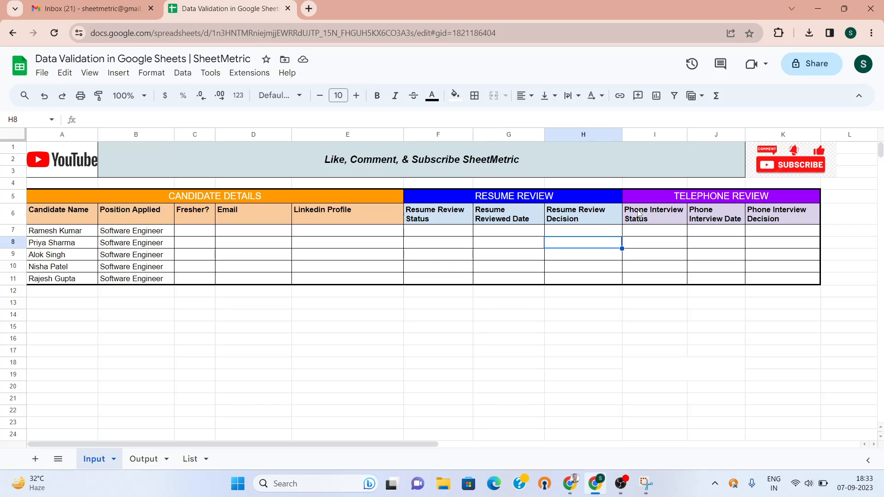
key("Right")
key("Right")
key("Right")
key("Left")
key("Left")
key("Left")
key("Left")
key("Left")
key("Left")
key("Left")
key("Left")
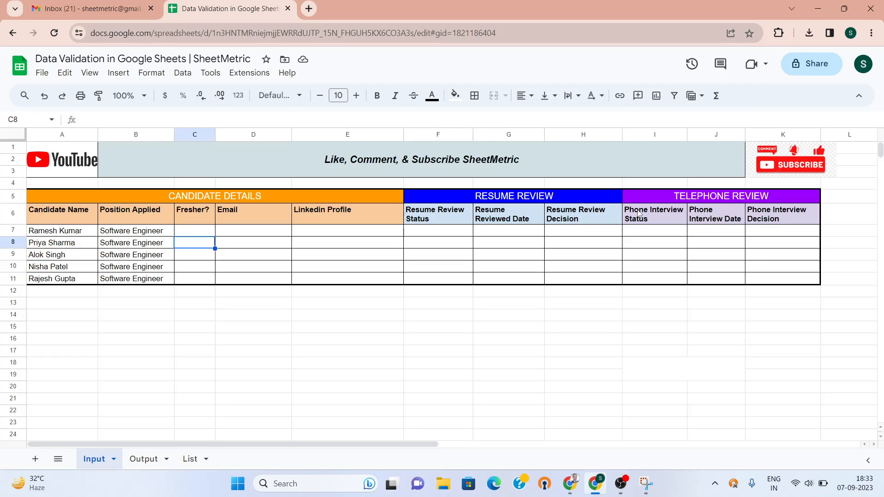
- Enter the note "Data-->Data Validation" in cell C16 and view the available data commands
key("Up")
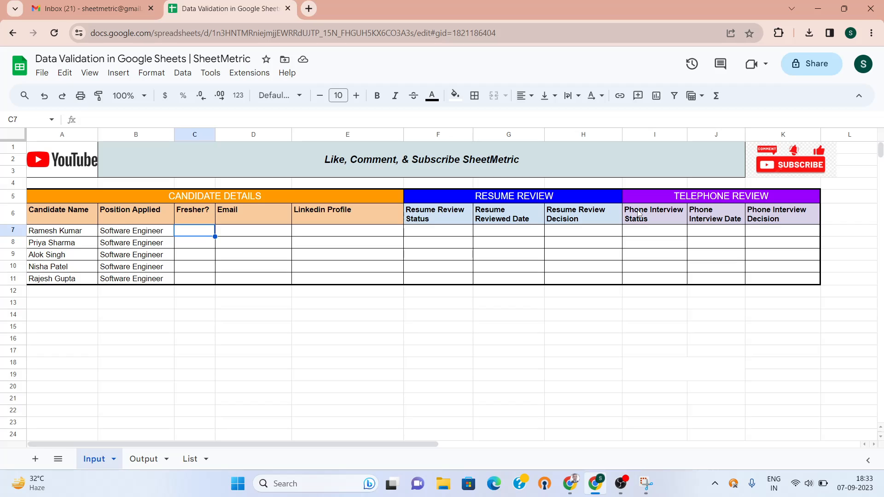
key("Down")
key("Down")
key("Down")
key("Down")
key("Down")
key("Down")
key("Down")
key("Down")
key("Down")
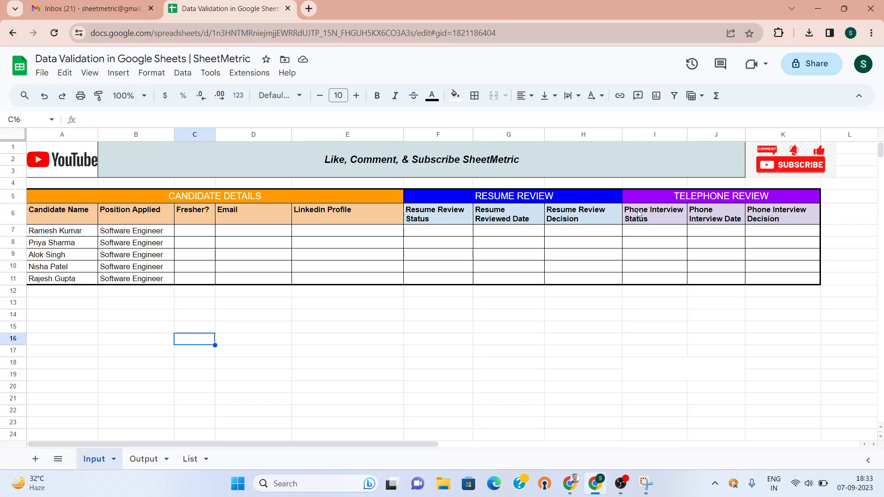
type("Data")
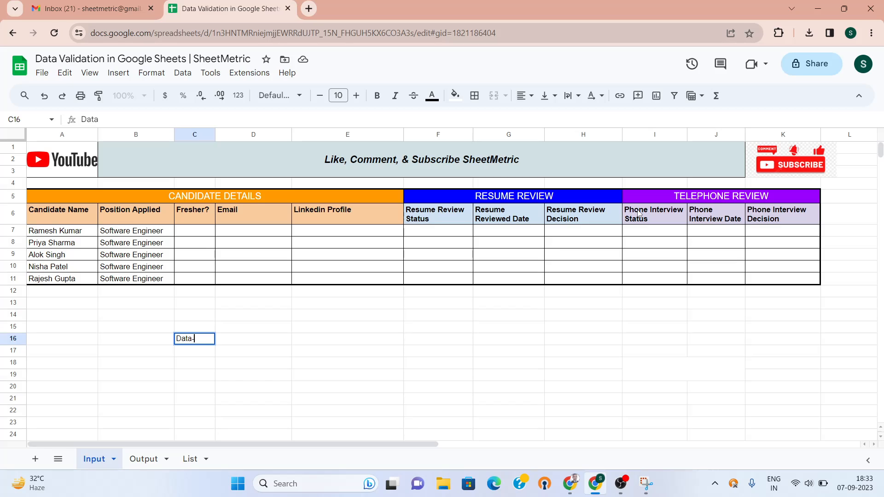
type("-->Data Validation")
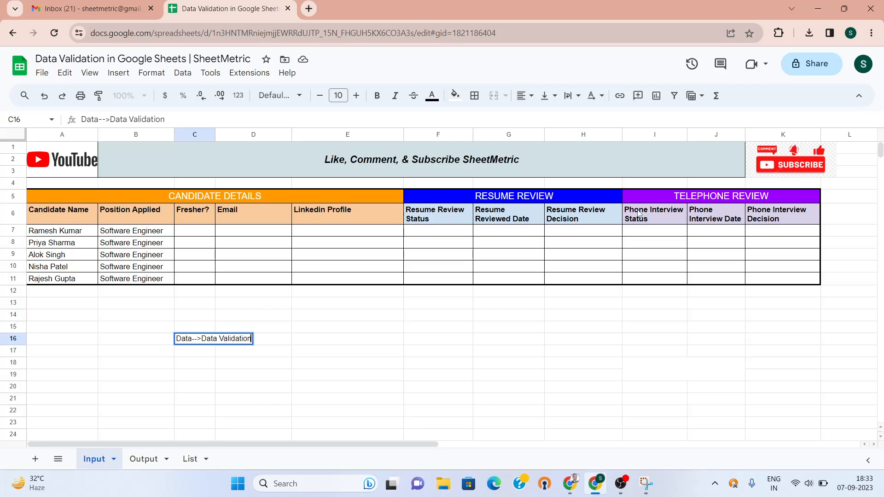
key("Return")
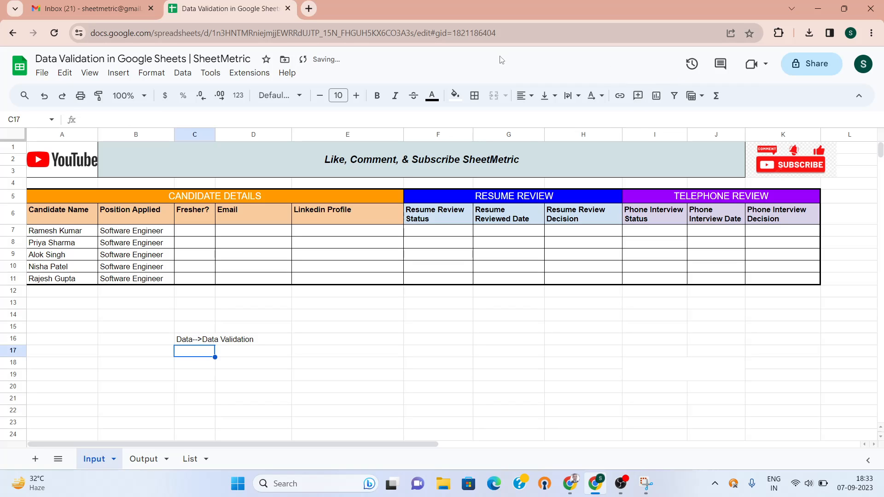
left_click(183, 74)
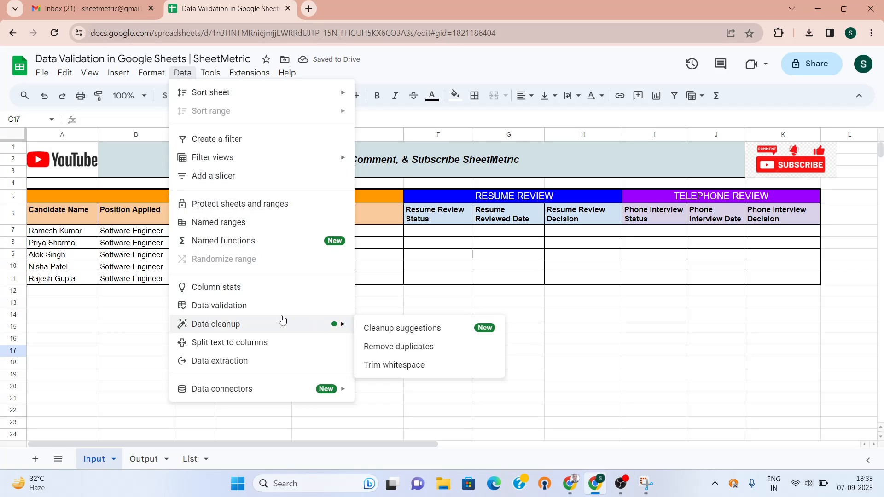
left_click(135, 341)
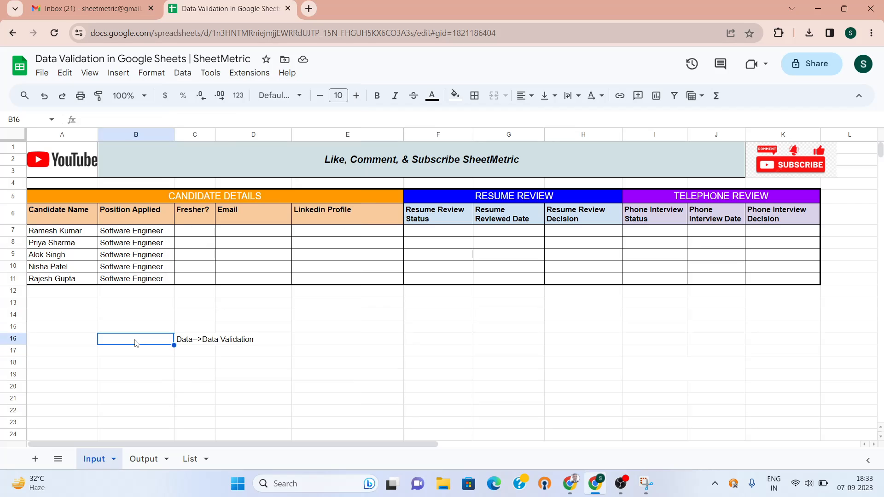
- Insert a dropdown into cell D14 through the @ smart suggestions, keeping its default options
left_click(263, 317)
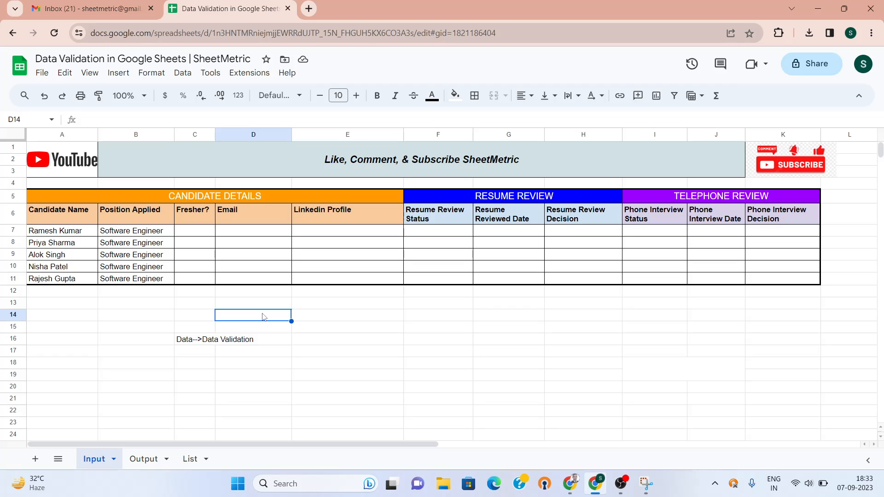
type("@")
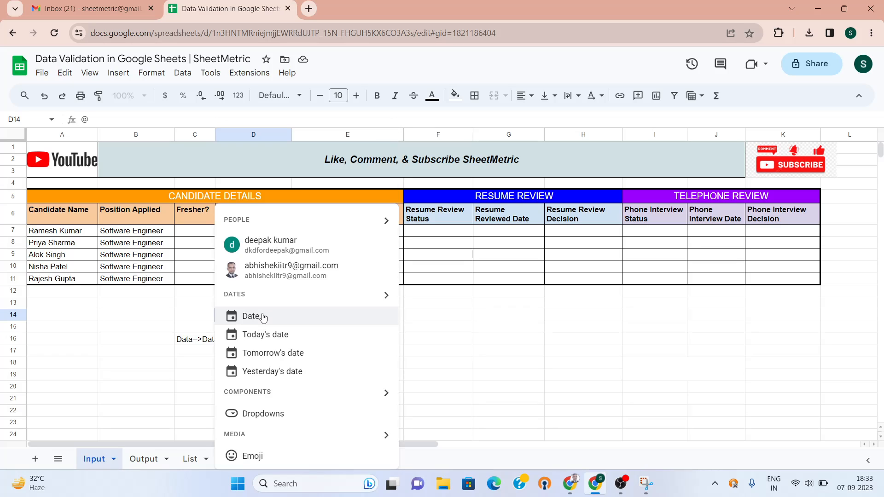
scroll(393, 263, "down", 1)
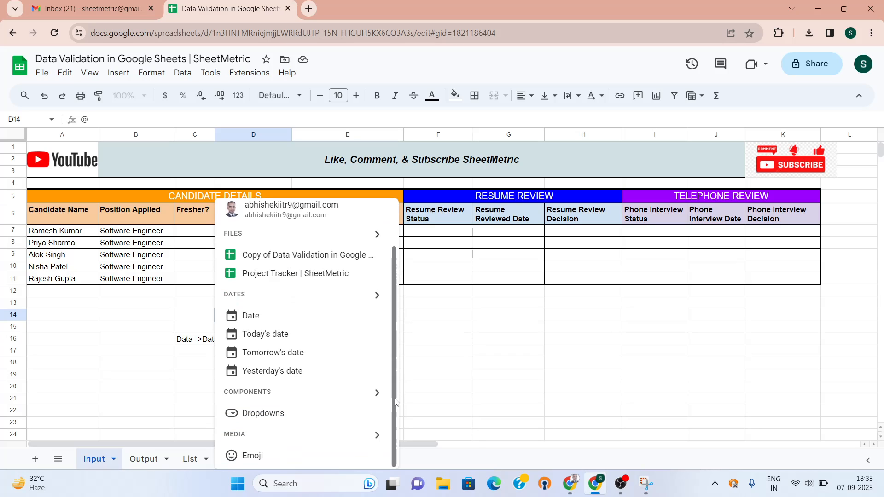
left_click(263, 414)
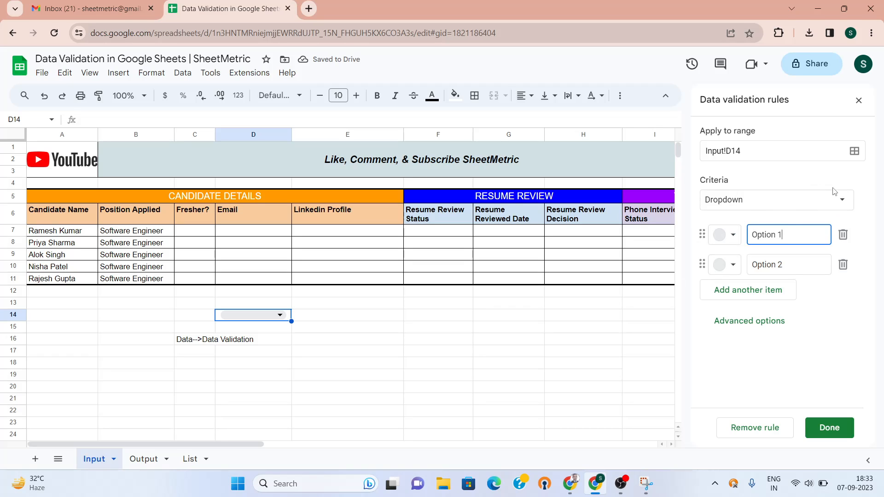
left_click(861, 100)
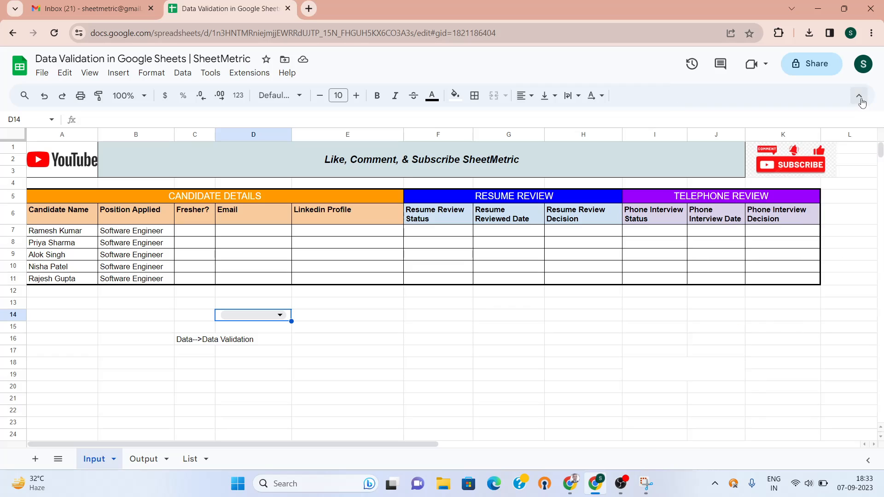
left_click(398, 331)
- Start a new data validation rule for the Fresher? cells C7:C11
left_click(206, 234)
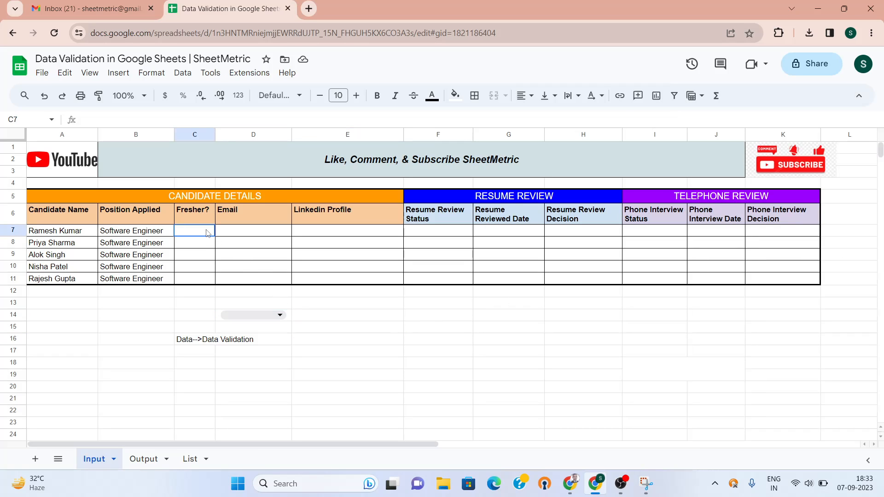
key("shift+Down")
key("shift+Down")
key("shift+Down")
key("shift+Down")
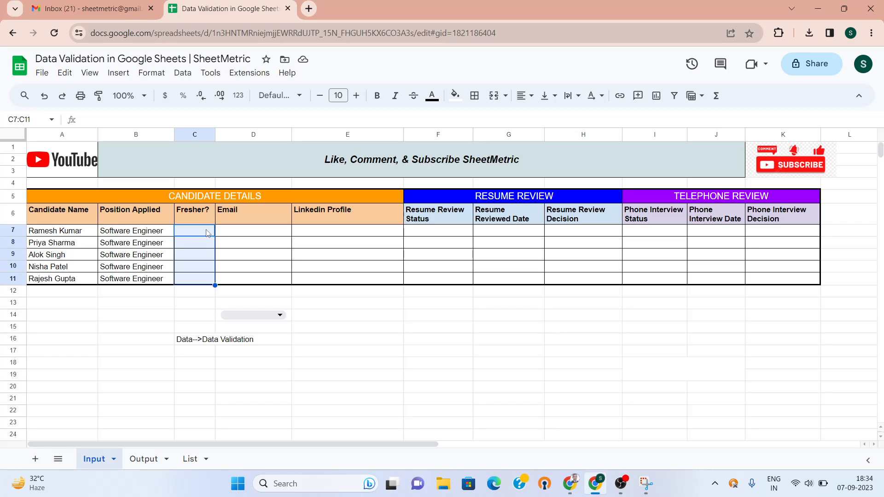
key("shift+Up")
key("shift+Up")
key("shift+Up")
key("shift+Up")
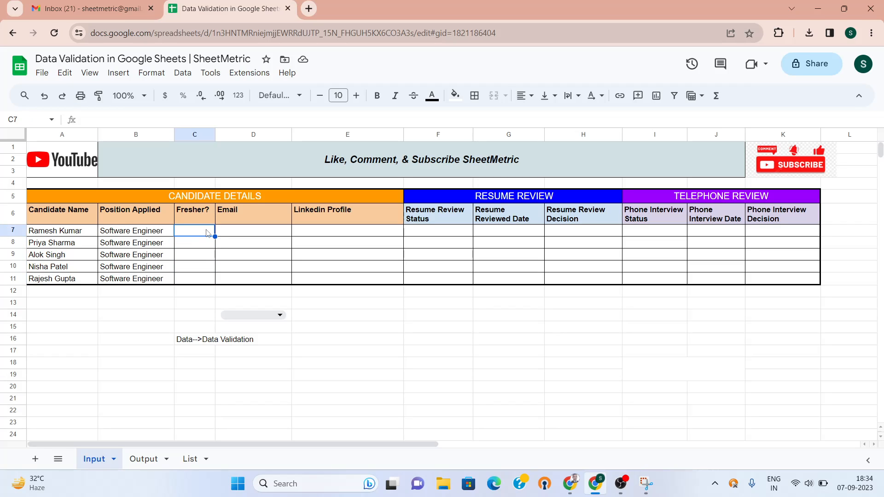
key("shift+Down")
key("shift+Down")
key("shift+Down")
key("shift+Down")
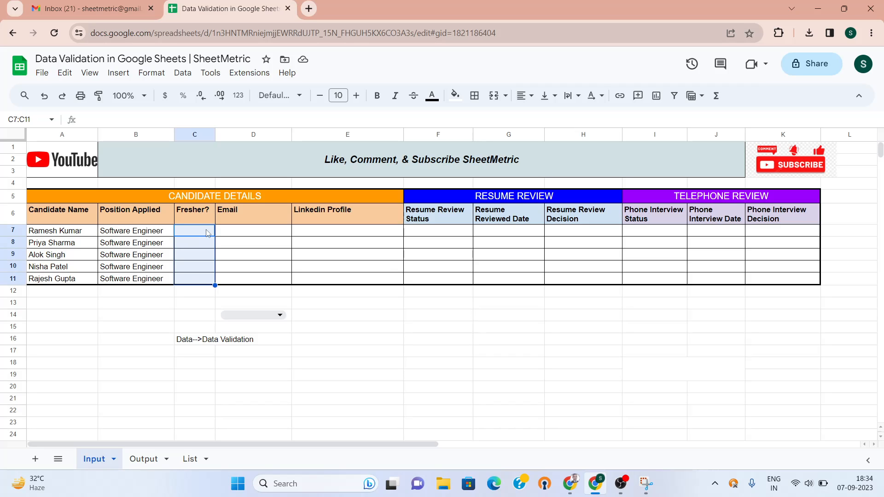
left_click(182, 73)
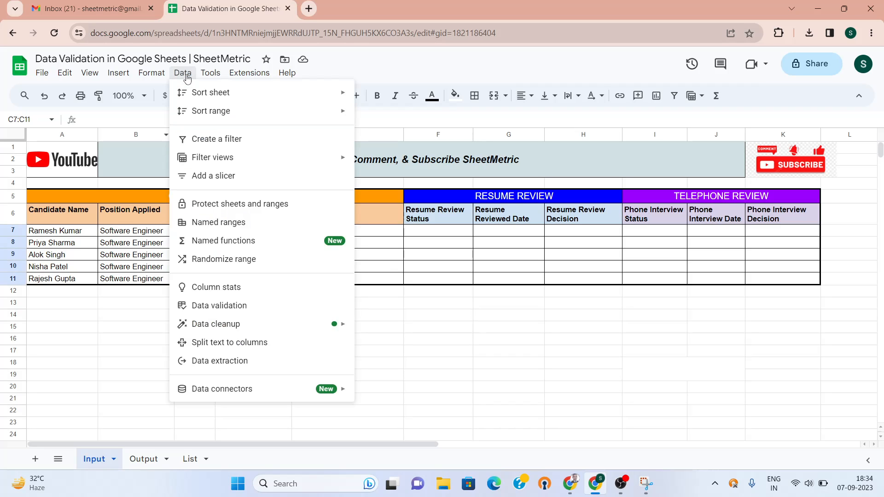
left_click(237, 306)
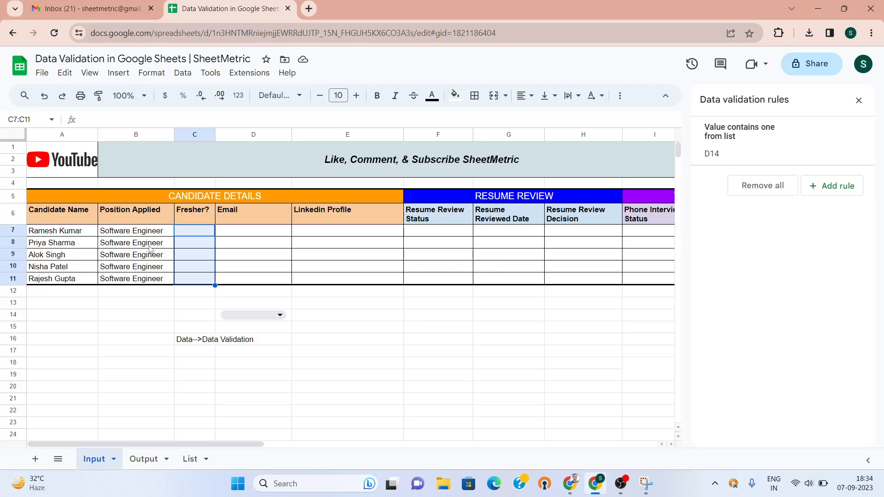
left_click(834, 186)
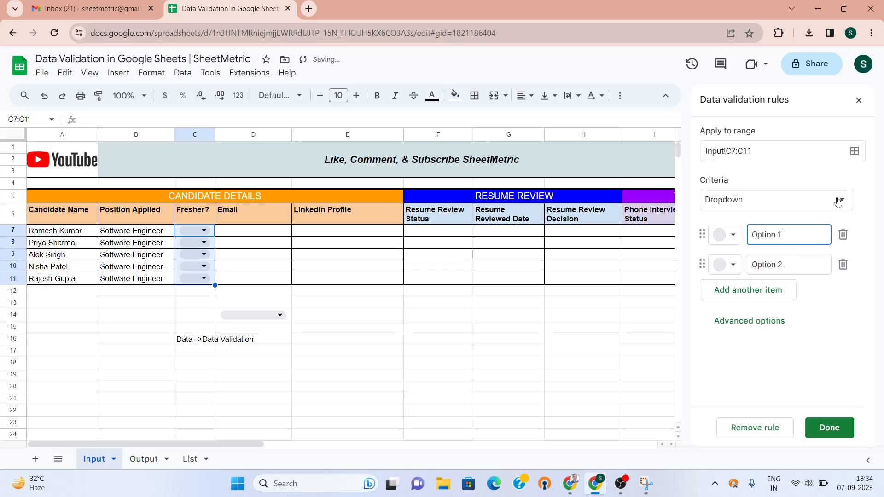
- Set the rule's criteria to Checkbox and look through the other available criteria types
left_click(839, 201)
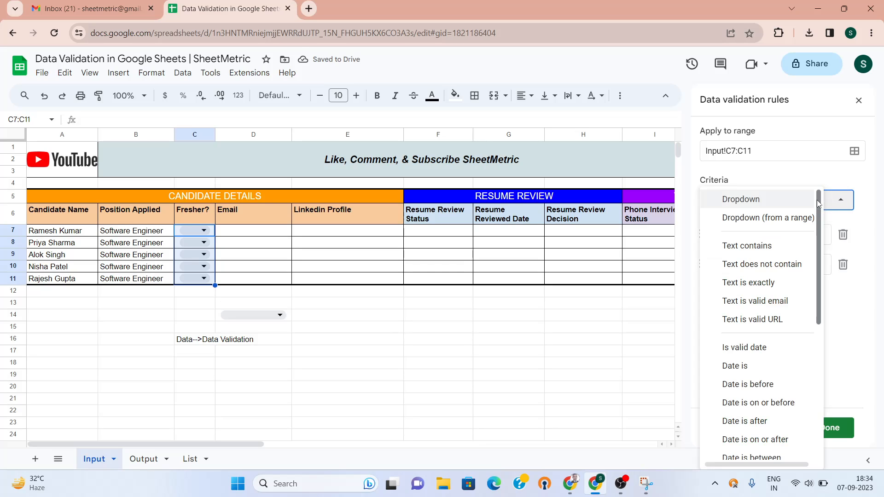
left_click_drag(817, 201, 812, 343)
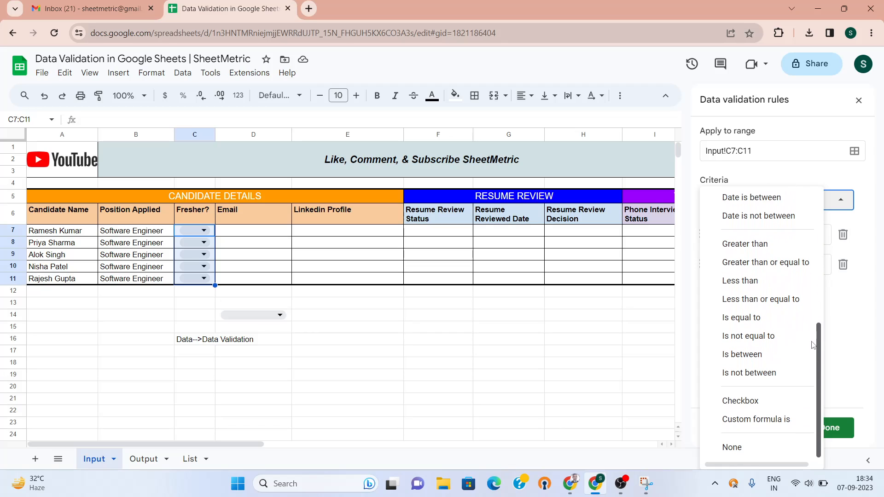
left_click(754, 402)
left_click(840, 206)
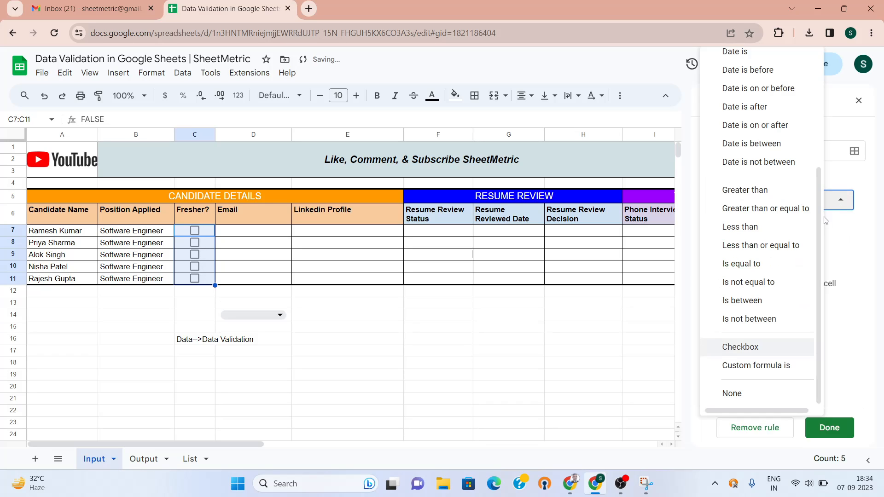
left_click_drag(818, 216, 817, 103)
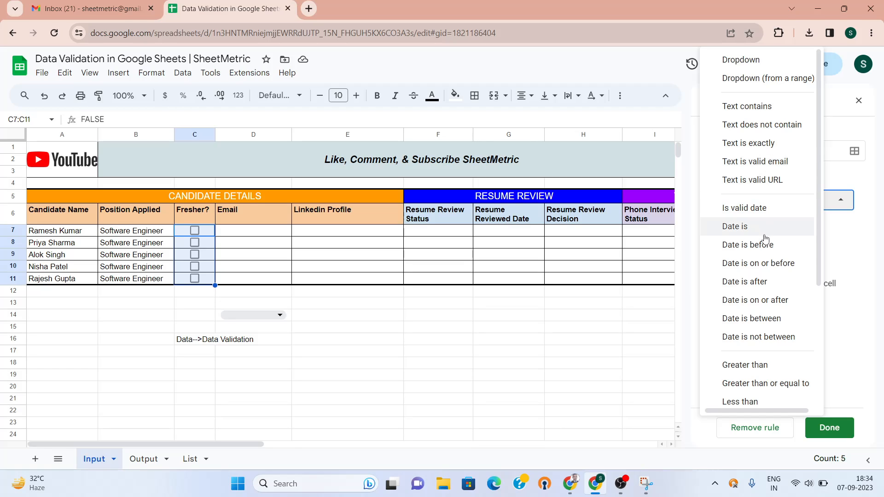
left_click_drag(818, 240, 816, 361)
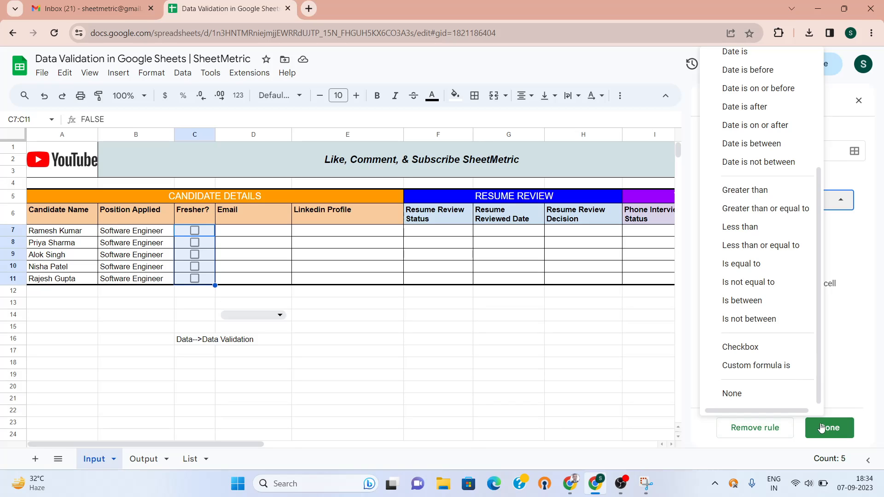
left_click(849, 357)
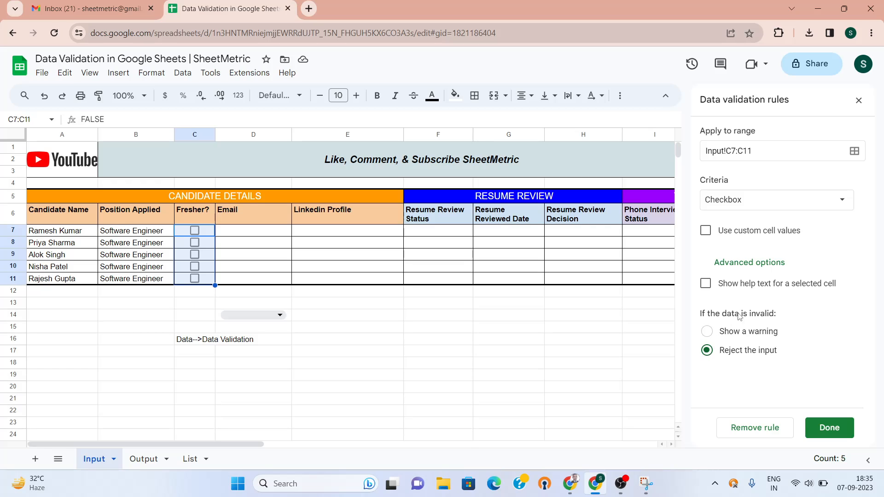
- Save the checkbox rule with invalid data set to show a warning, and tick the Fresher? checkbox in C7
left_click(707, 332)
left_click(707, 351)
left_click(708, 332)
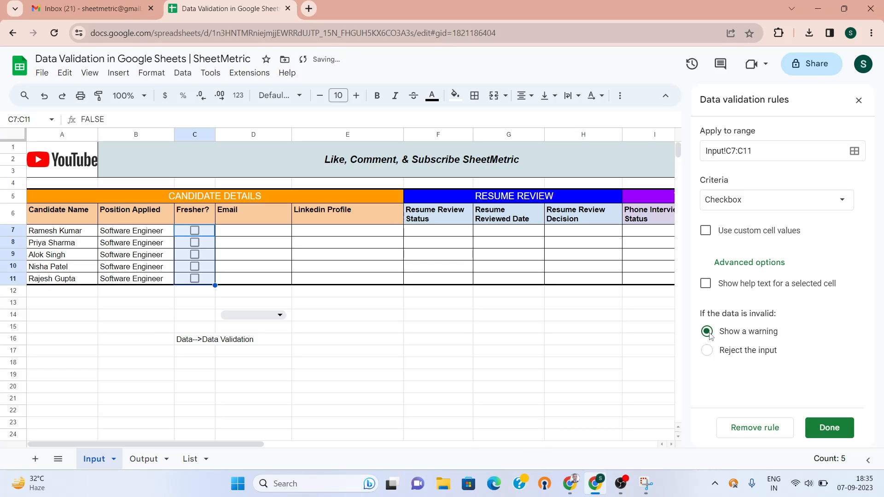
left_click(830, 428)
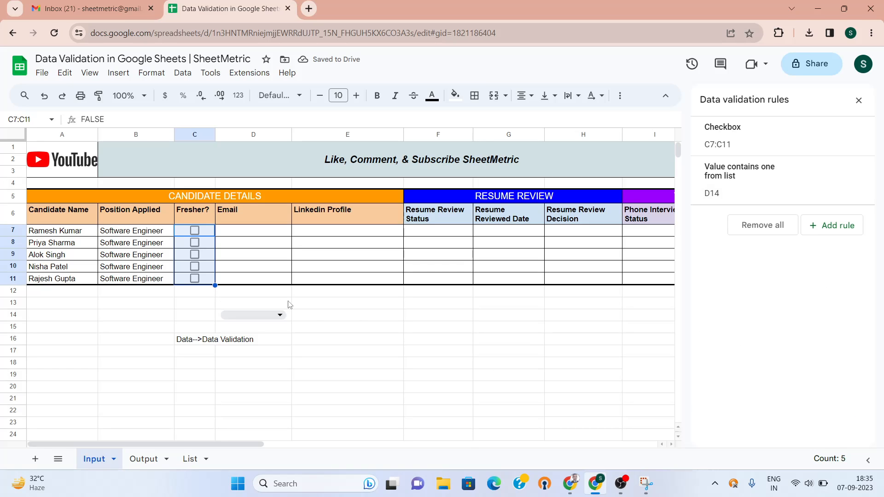
left_click(195, 231)
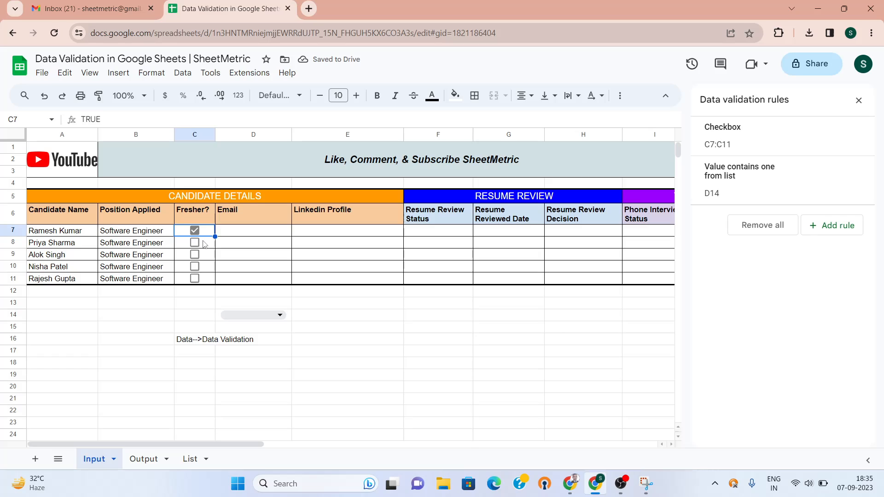
- Test the checkbox rule by entering 1 in cell C8, and clear the test entry
left_click(203, 243)
double_click(203, 243)
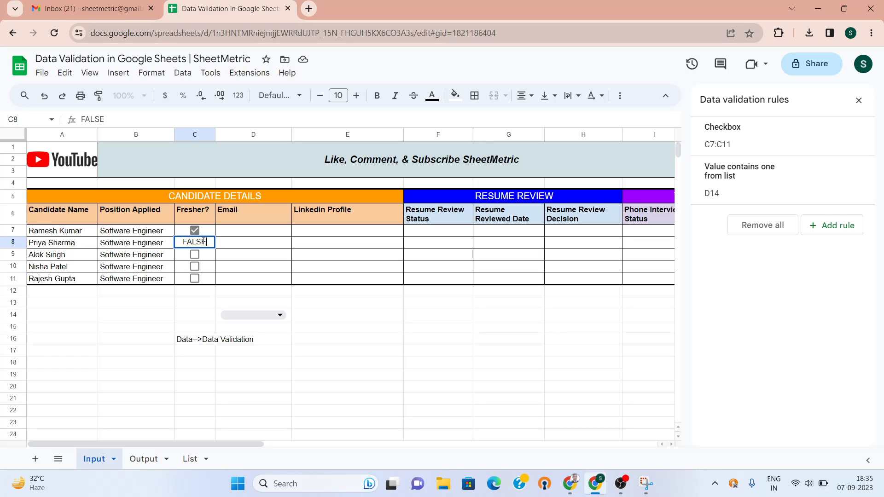
key("BackSpace")
key("BackSpace")
key("BackSpace")
key("BackSpace")
key("BackSpace")
type("1")
key("Return")
mouse_move(208, 243)
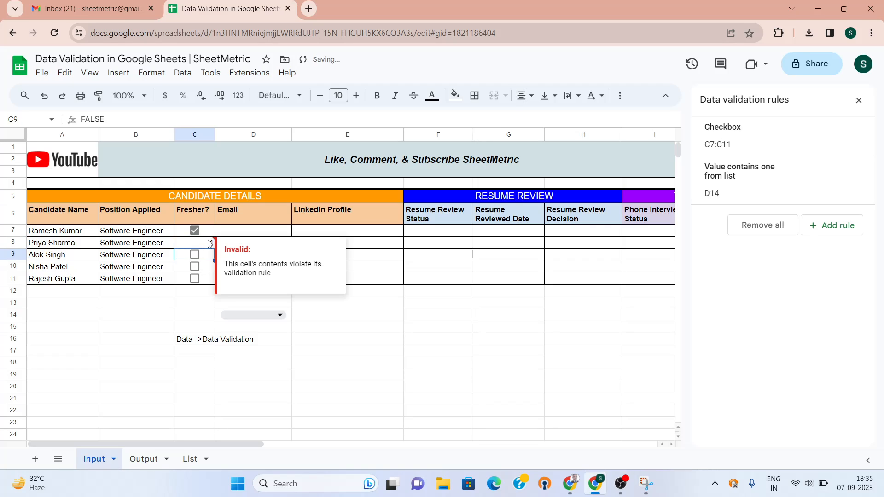
left_click(209, 244)
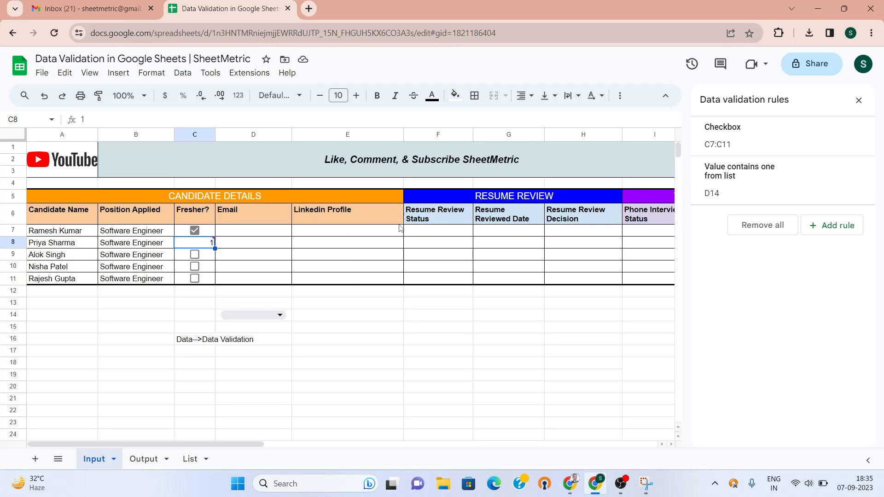
key("Delete")
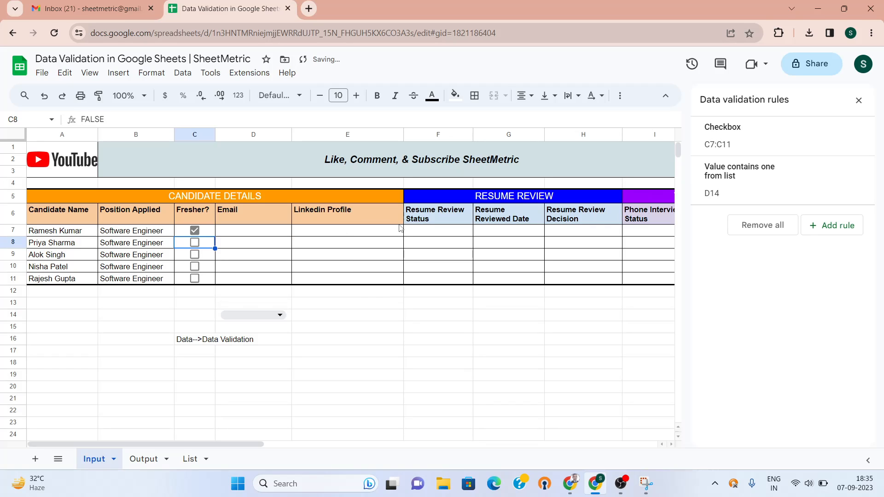
- Change the C7:C11 checkbox rule to reject the input when the data is invalid
left_click(730, 146)
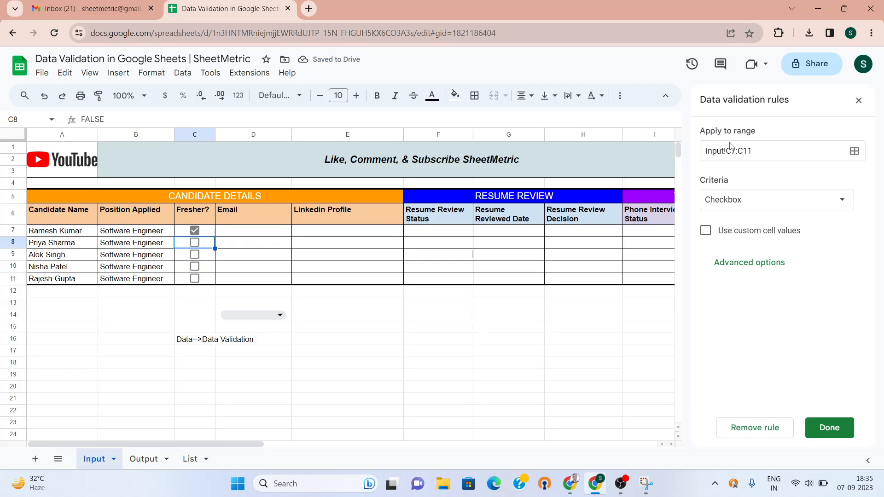
left_click(757, 264)
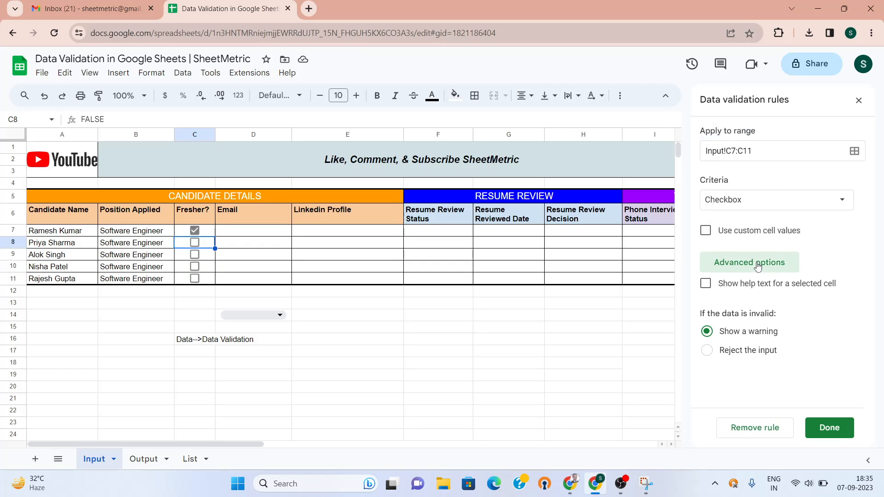
left_click(710, 352)
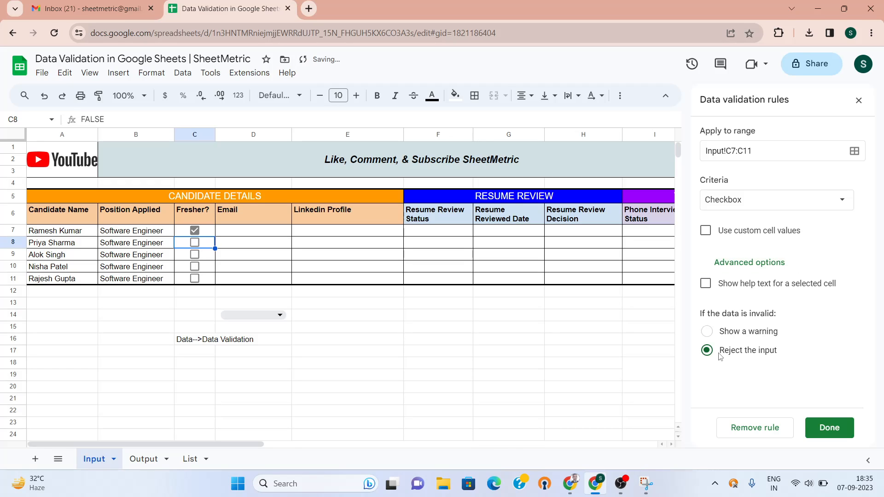
left_click(826, 428)
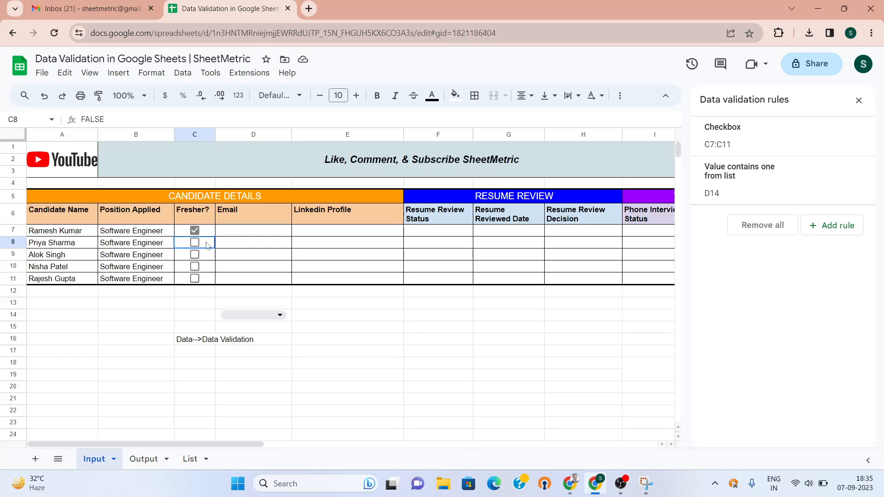
- Try to enter 2 in the checkbox cell C8
key("BackSpace")
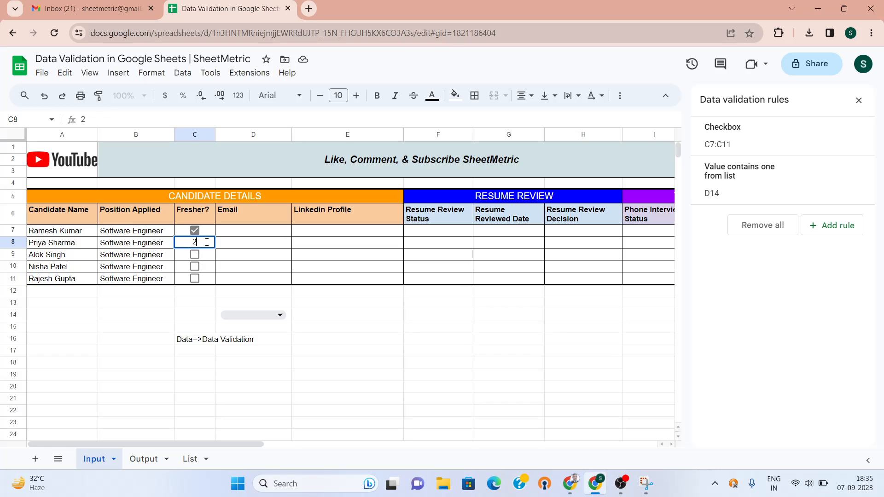
key("Return")
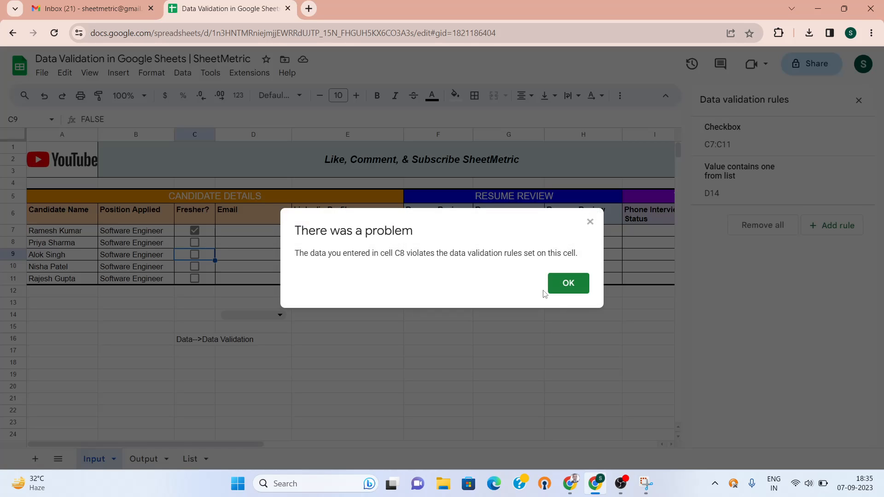
left_click(567, 284)
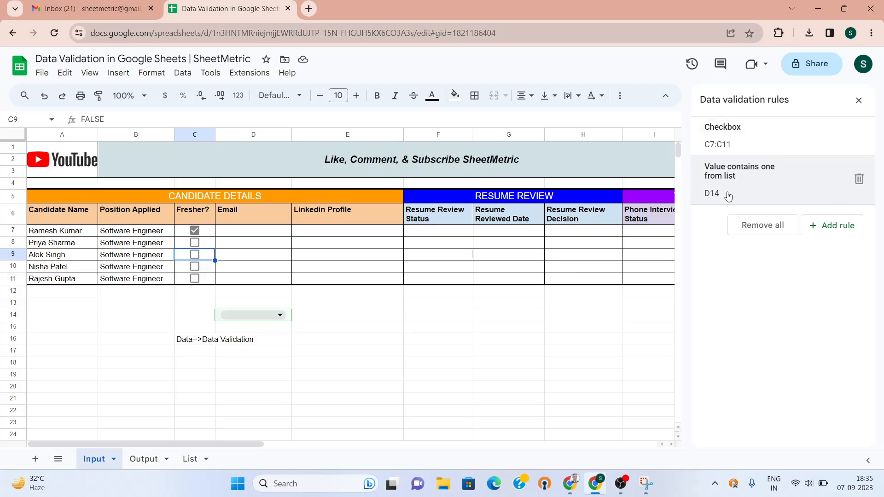
- Tick the Fresher? checkboxes in cells C9 and C10
left_click(195, 256)
left_click(195, 267)
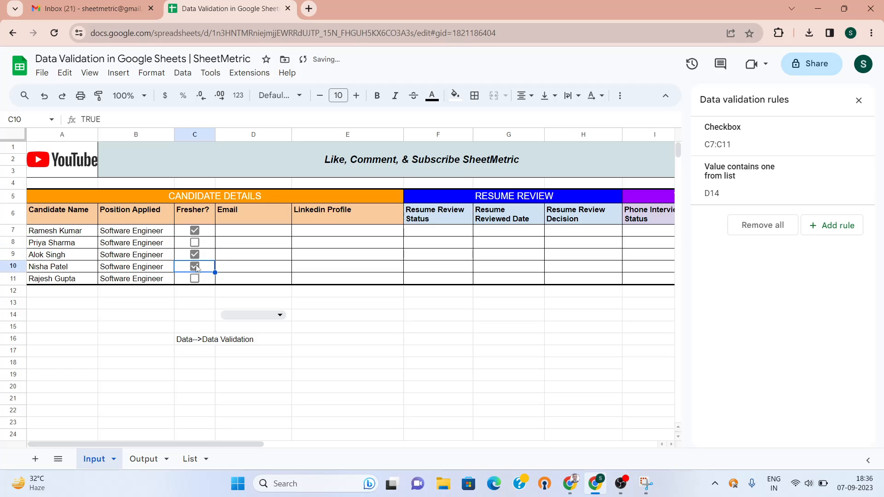
- View the @ smart suggestions in empty cell E14 and dismiss them without inserting anything
mouse_move(848, 180)
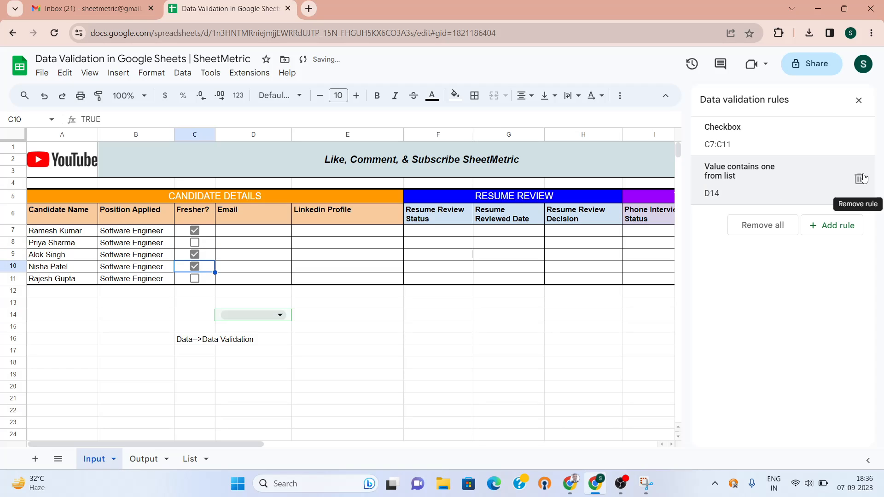
left_click(296, 320)
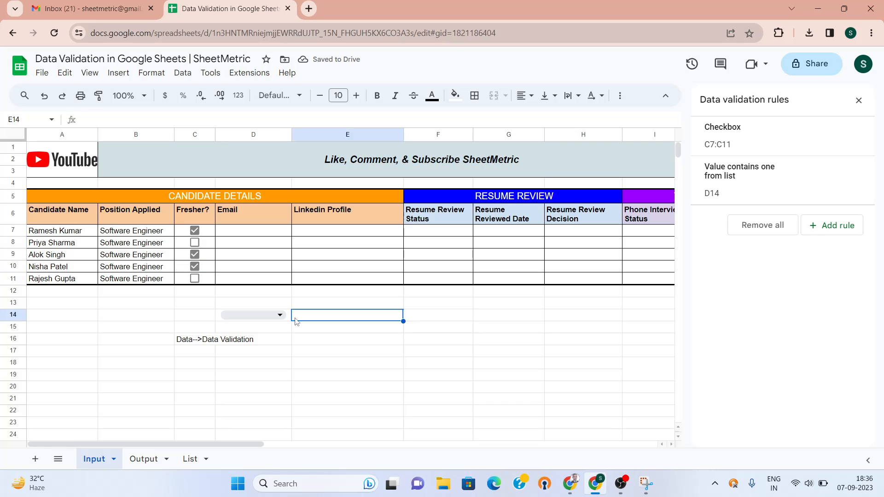
type("@")
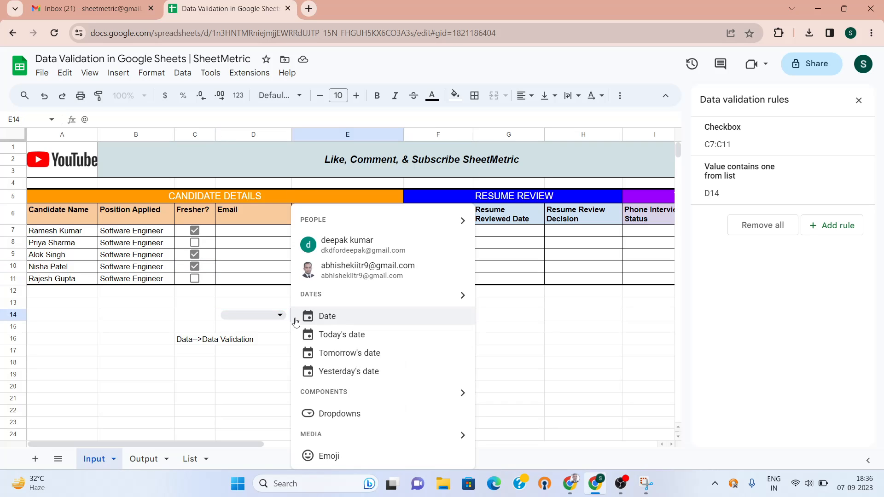
key("Escape")
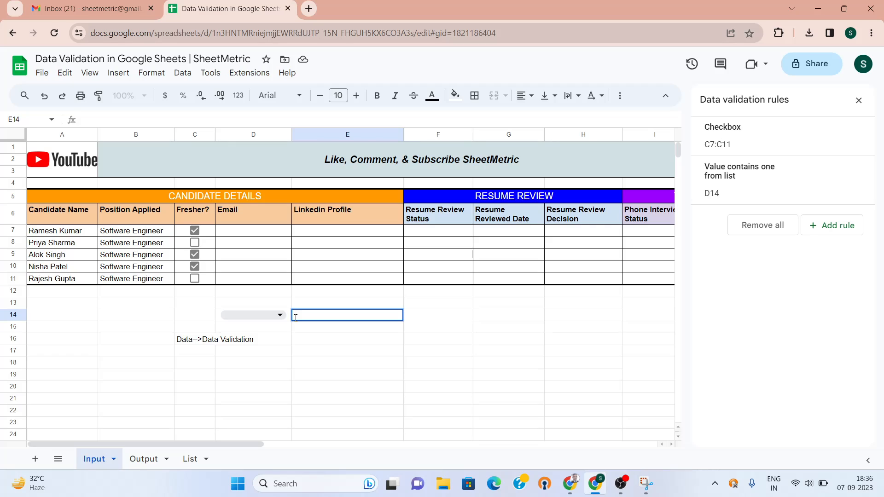
- Remove the dropdown validation rule from cell D14 and close the validation rules
mouse_move(799, 174)
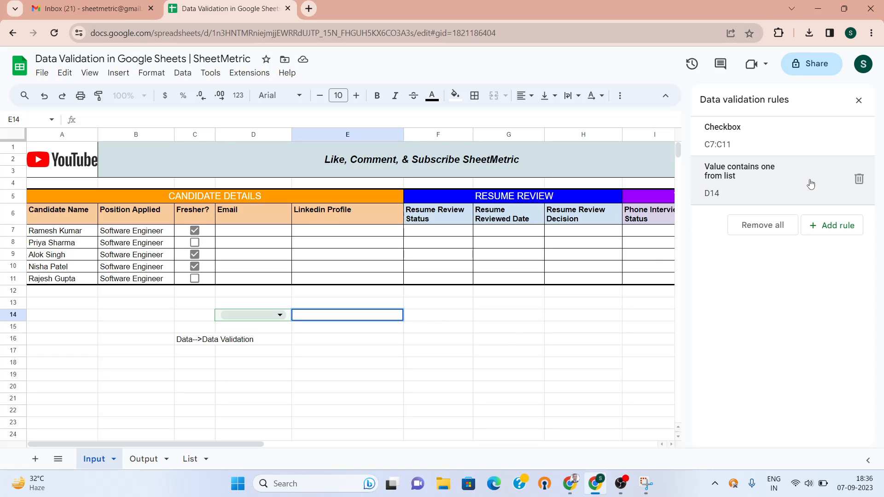
left_click(860, 180)
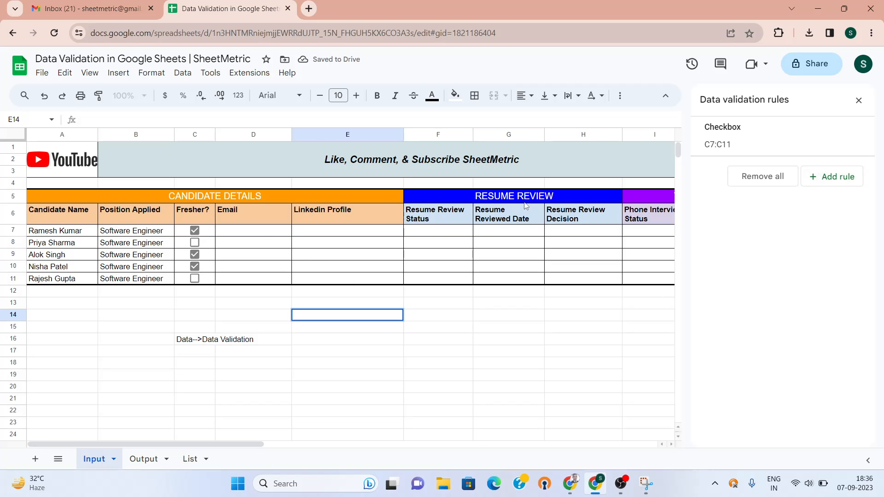
left_click(859, 101)
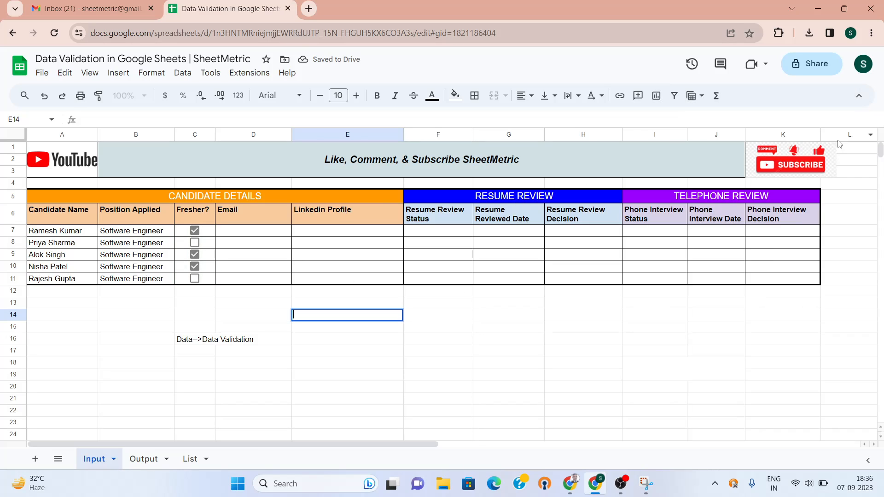
- Add a new data validation rule for the Email cells D7:D11 on the Input sheet
left_click(254, 233)
key("shift+Down")
key("shift+Down")
key("shift+Down")
key("shift+Down")
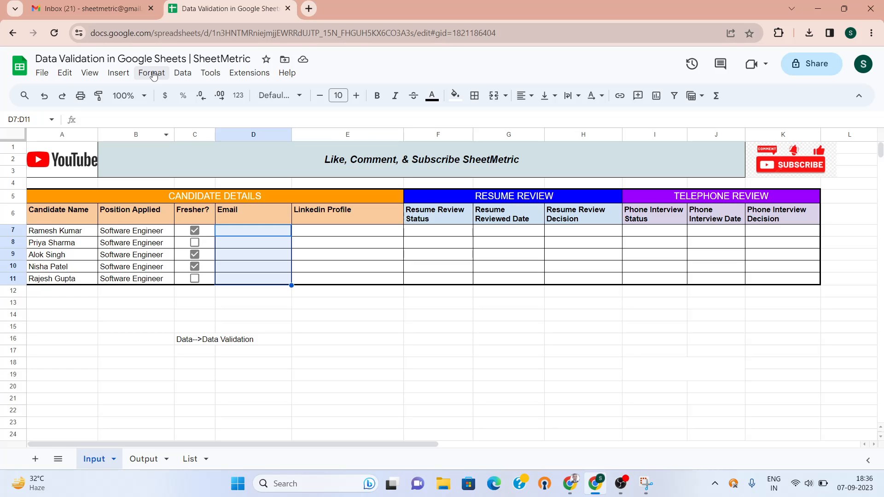
left_click(184, 73)
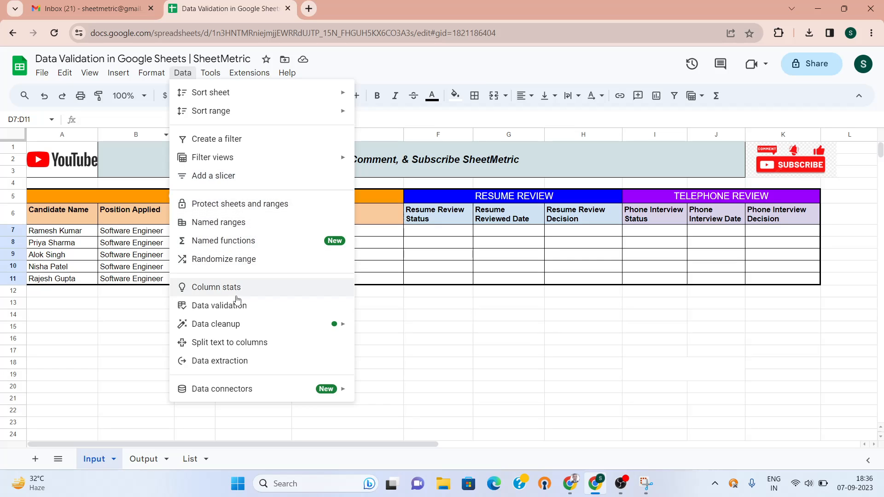
left_click(237, 311)
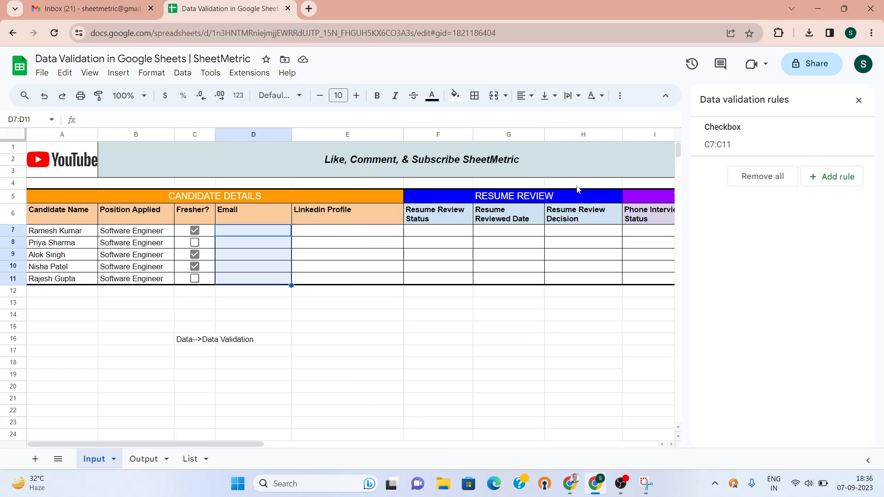
left_click(818, 174)
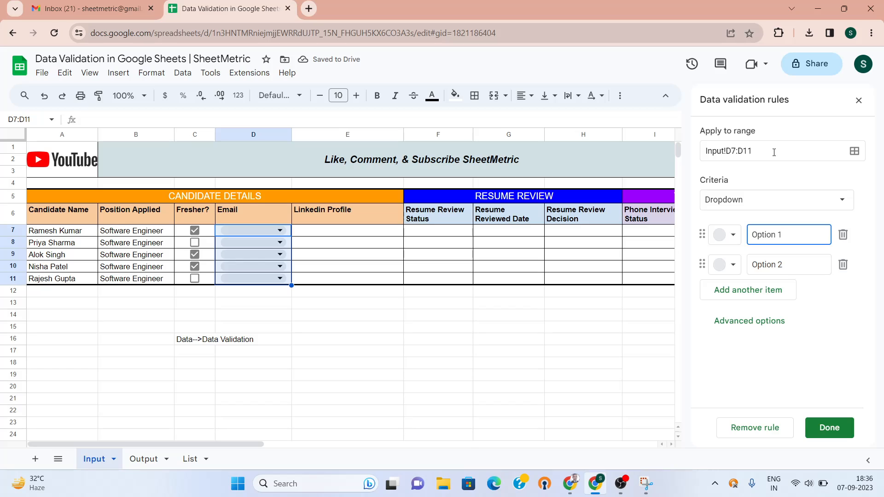
- Keep the rule's range at D7:D11, set its criteria to Text is valid email, and save it
left_click(774, 152)
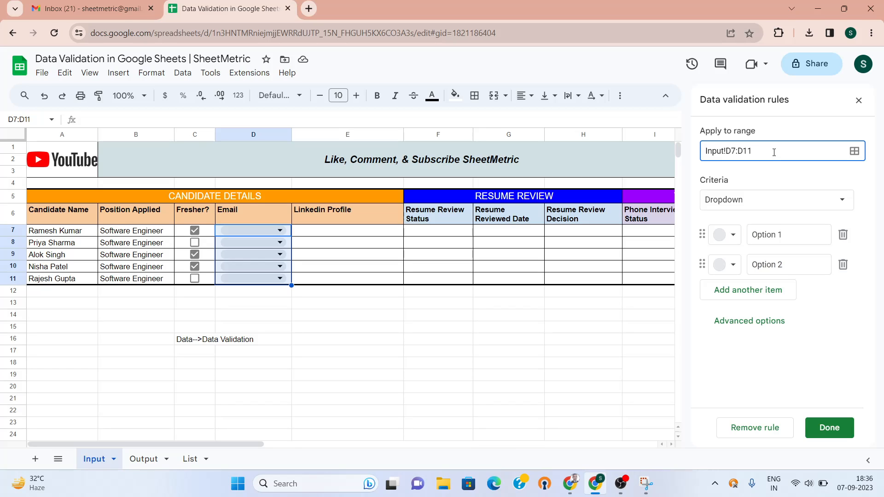
key("BackSpace")
type("2")
key("BackSpace")
type("1")
left_click(840, 202)
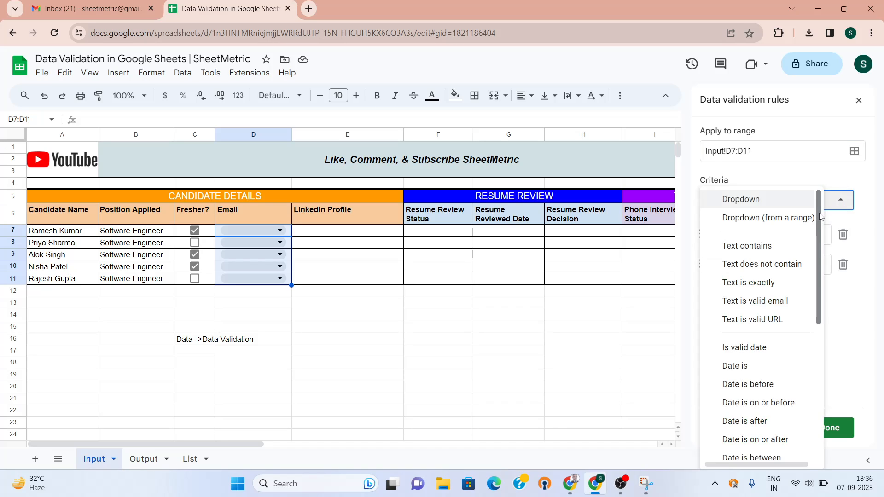
left_click_drag(819, 217, 822, 196)
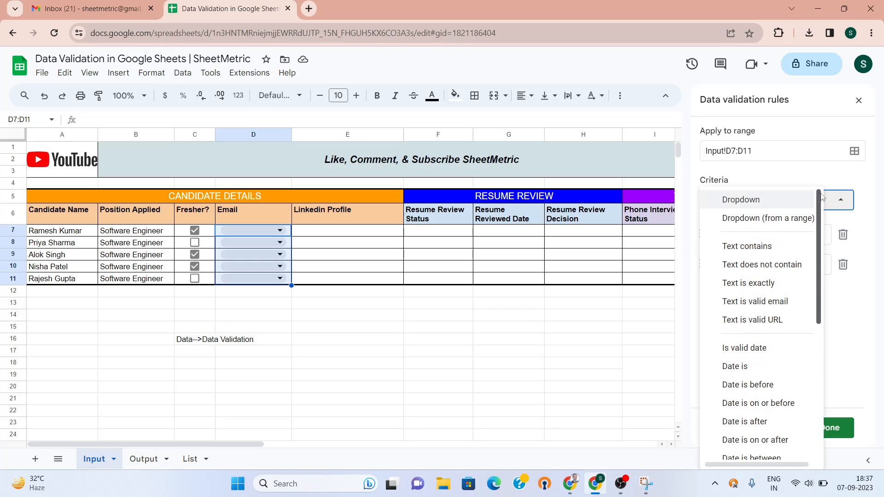
left_click(772, 306)
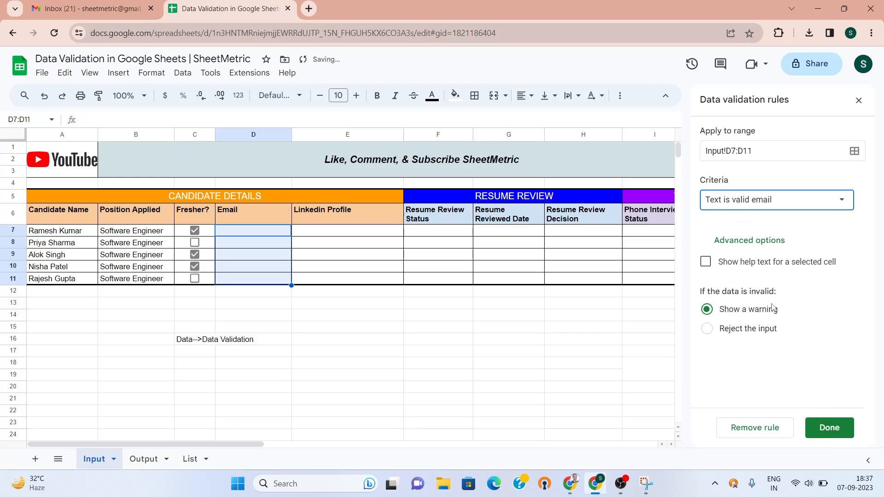
left_click(829, 429)
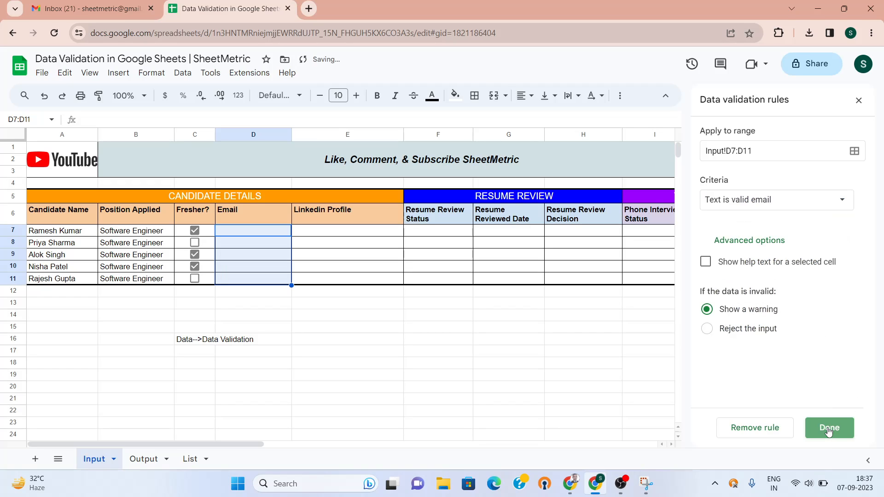
- Test the email rule by entering "a" in cell D7
left_click(392, 307)
key("Left")
key("Up")
key("Up")
key("Up")
key("Up")
key("Up")
key("Up")
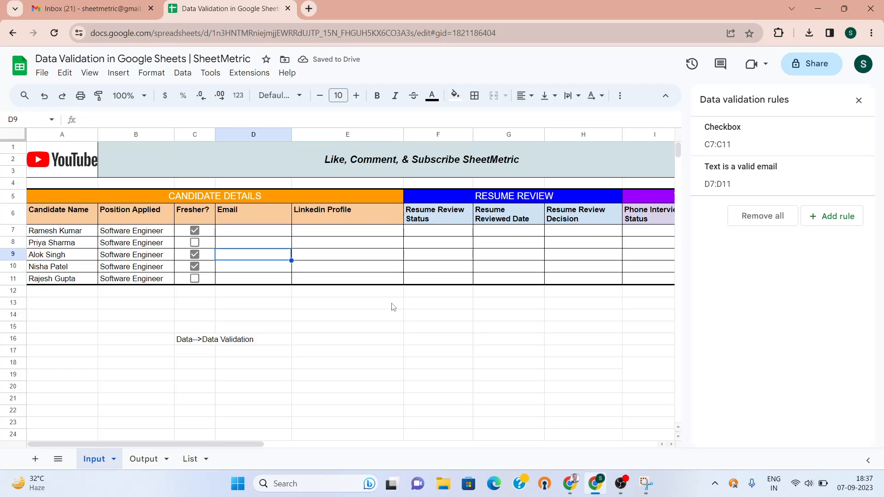
type("a")
key("Return")
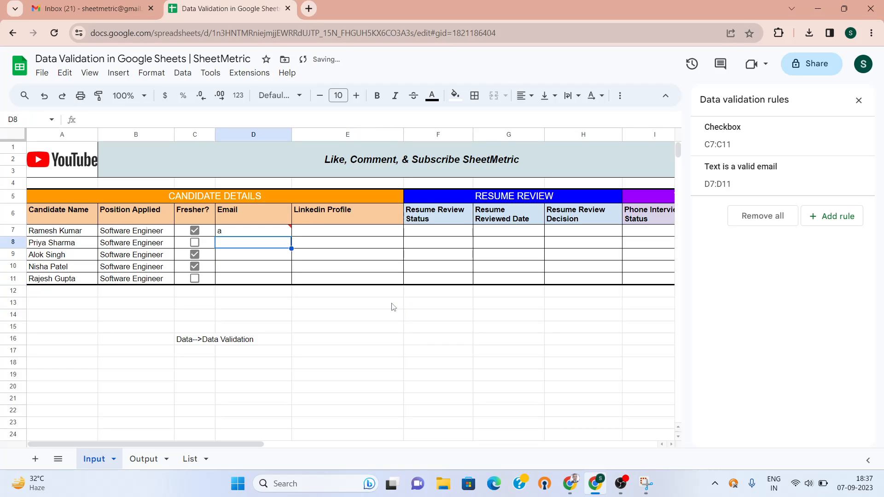
- View the validation warning on cell D7 and clear the test entry
mouse_move(228, 232)
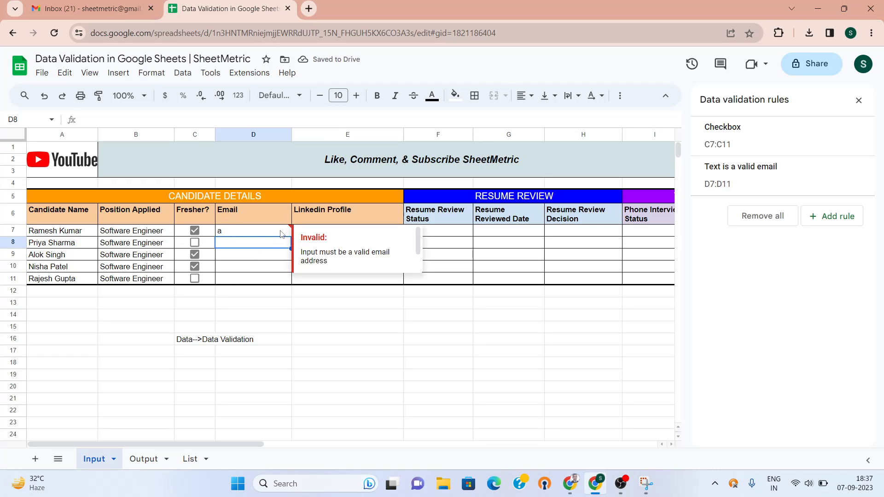
left_click(260, 234)
key("Delete")
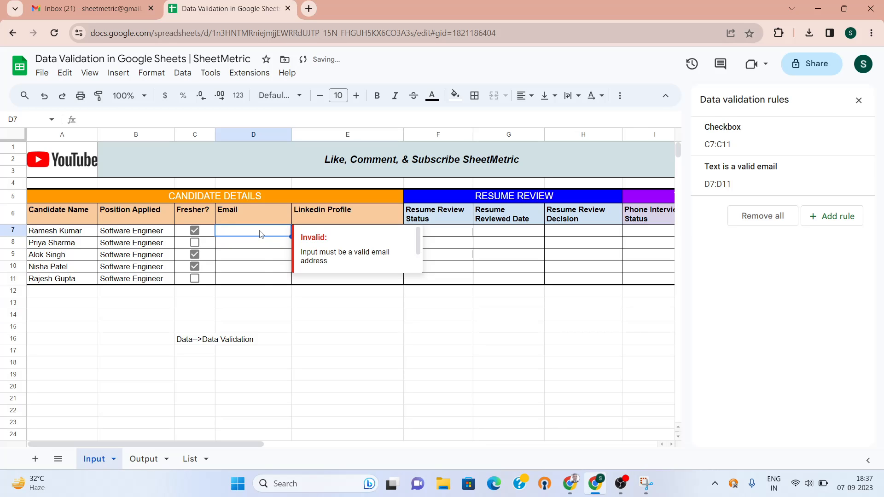
- Copy the email addresses in D7:D11 of the Output sheet into the same cells of the Input sheet
left_click(152, 460)
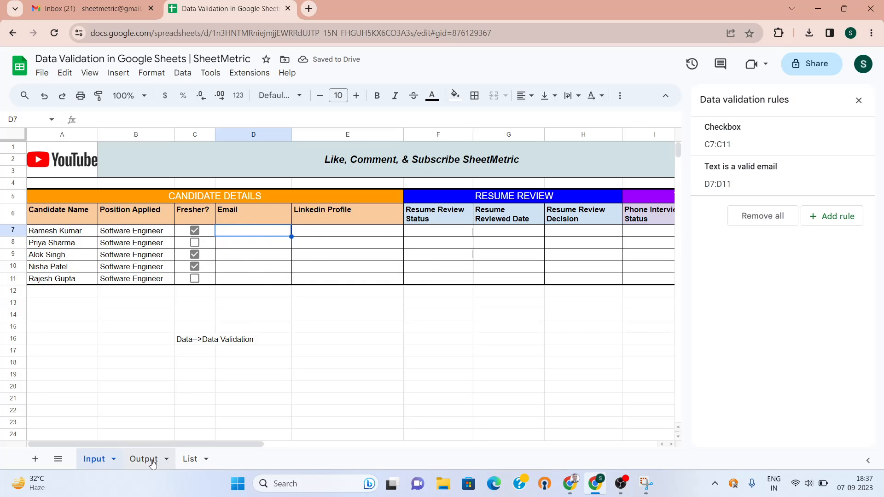
left_click(244, 355)
key("Up")
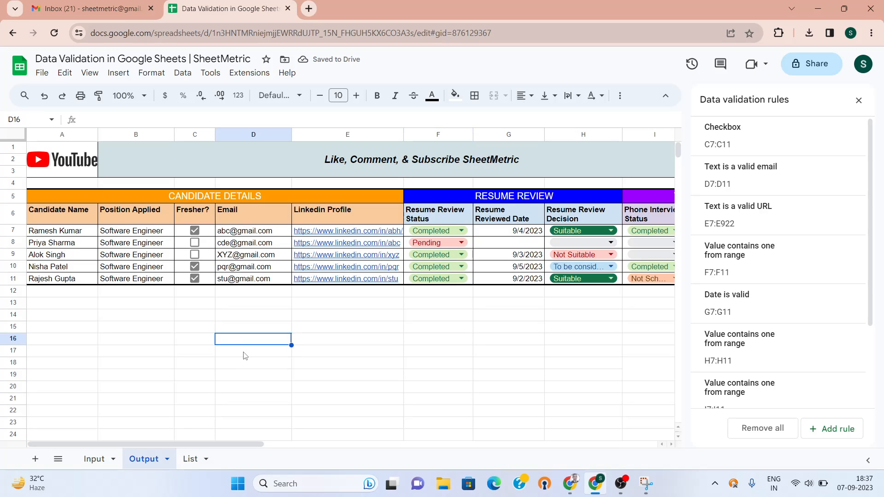
key("ctrl+Up")
key("Up")
key("Up")
key("Up")
key("Up")
key("shift+Down")
key("shift+Down")
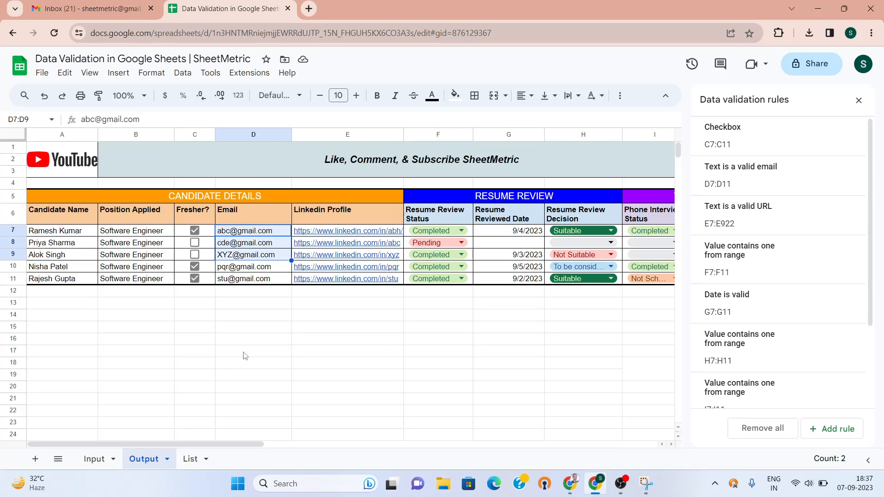
key("shift+Down")
key("shift+Down")
key("ctrl+c")
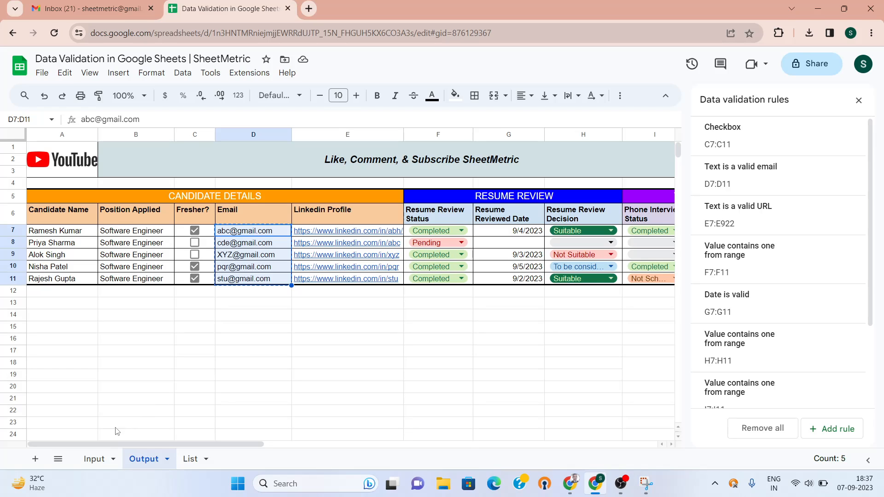
left_click(95, 459)
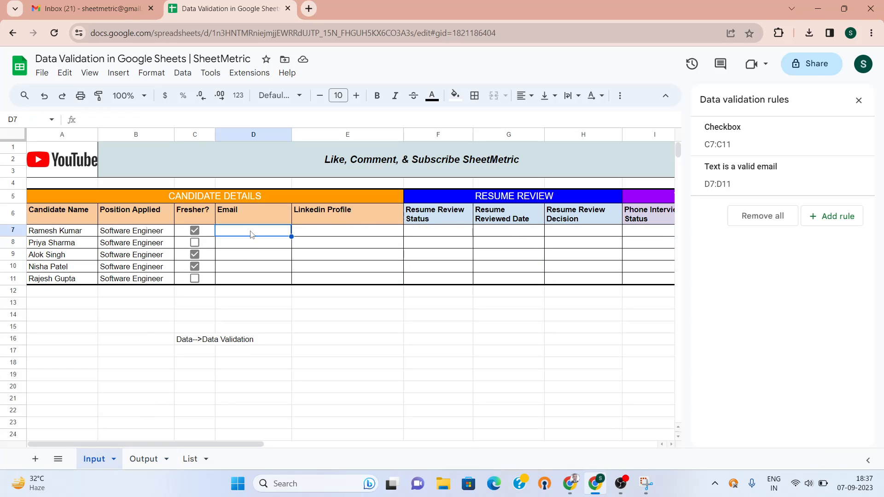
key("ctrl+v")
- Add a validation rule to the Linkedin Profile cells E7:E11 with the criteria Text is valid URL, rejecting invalid input
key("Right")
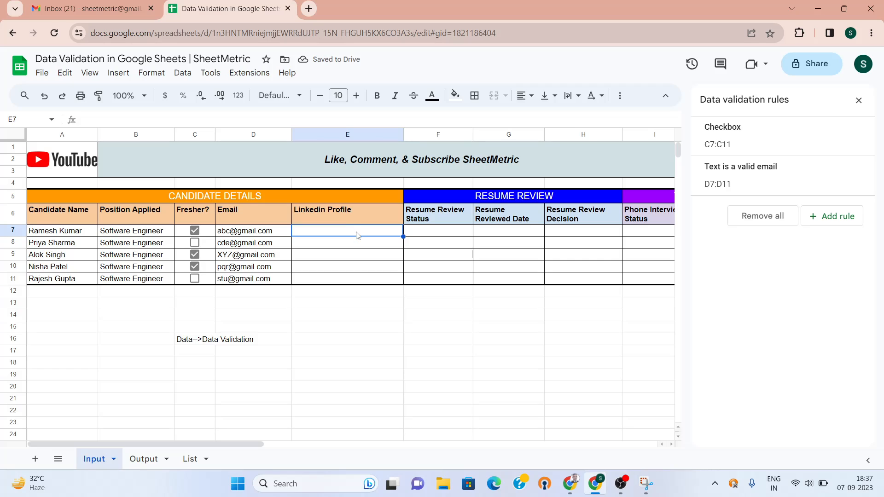
left_click(178, 75)
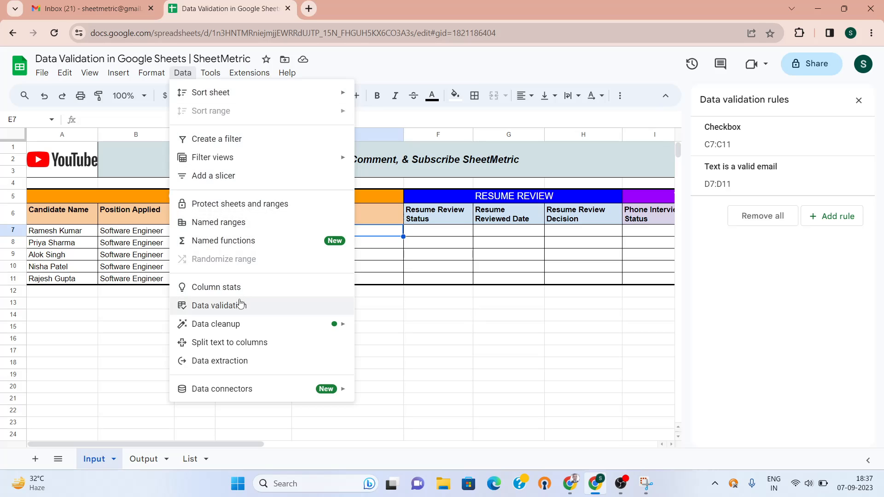
left_click(740, 276)
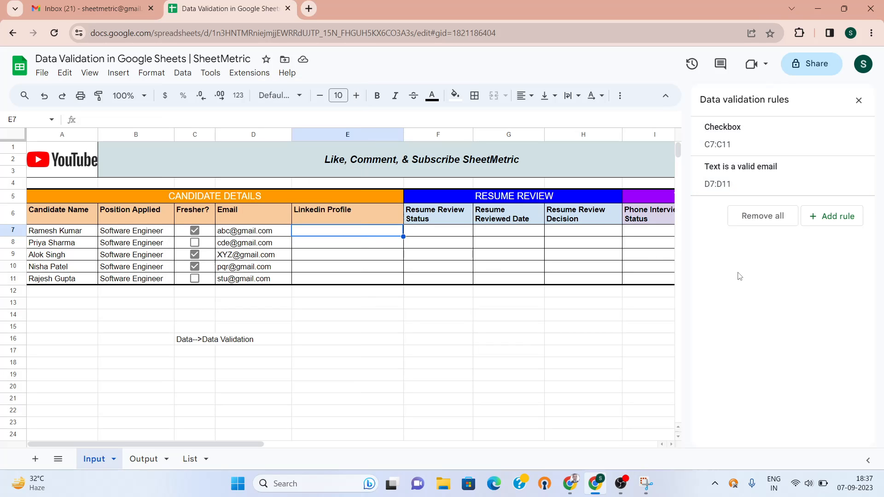
left_click(833, 222)
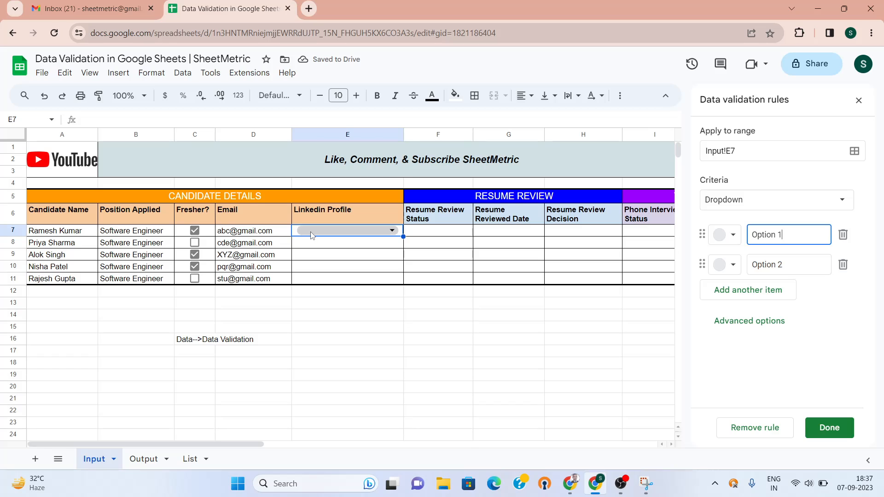
left_click(742, 151)
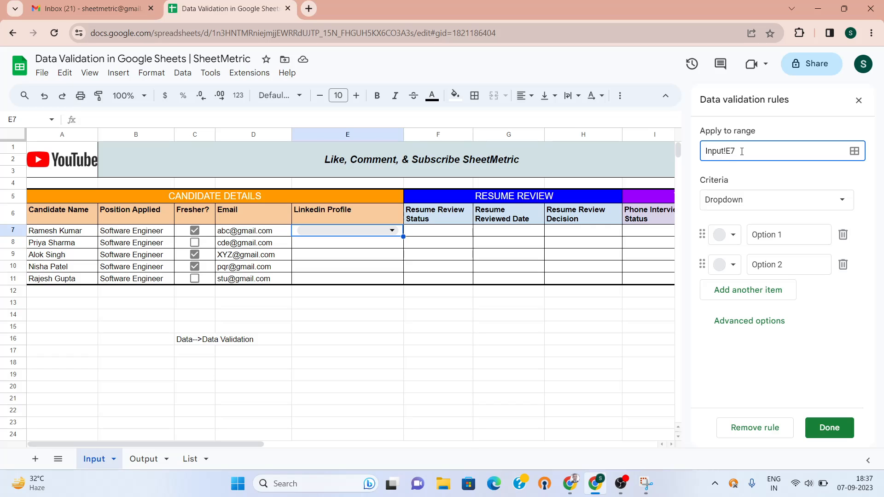
type(":E11")
left_click(841, 201)
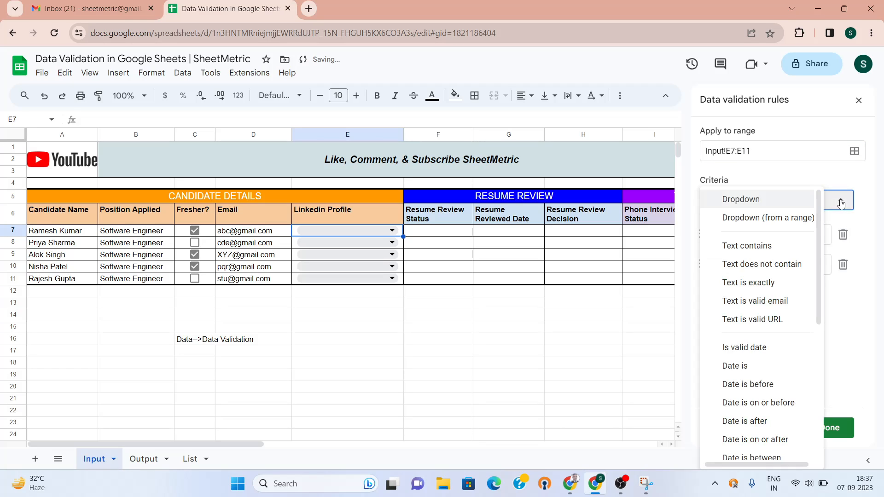
left_click(772, 324)
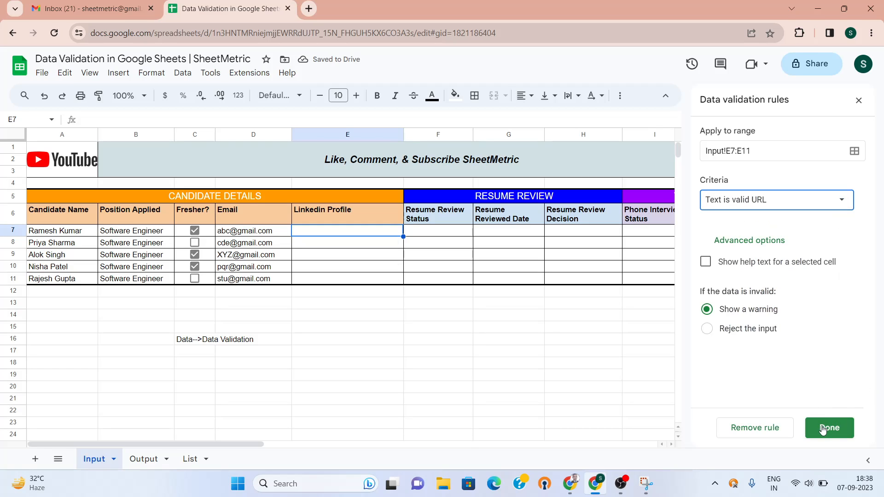
left_click(706, 328)
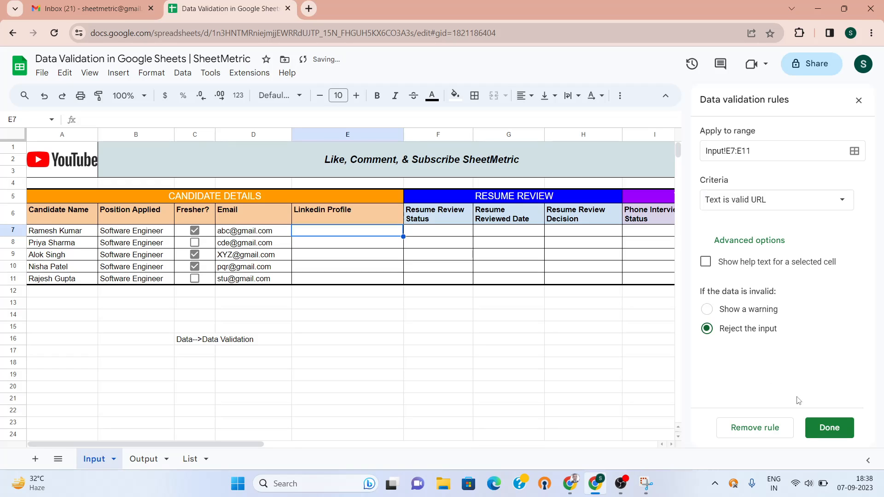
left_click(824, 428)
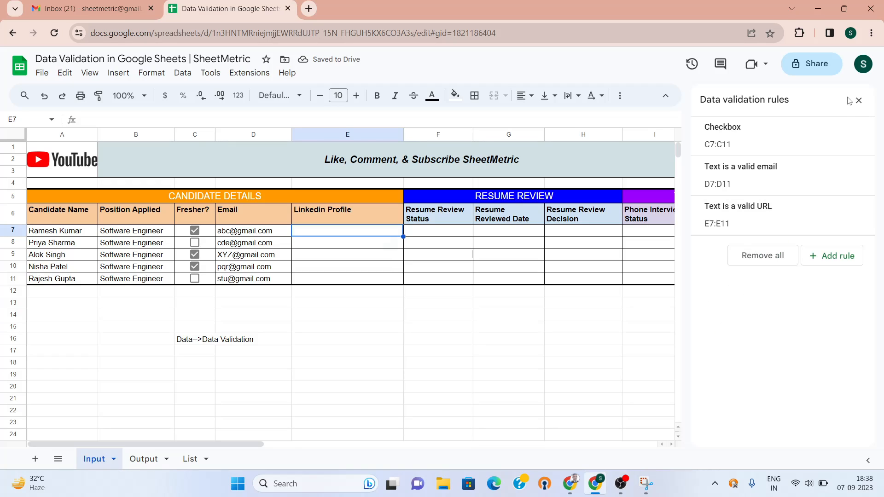
- Try to enter "abc" in Linkedin Profile cell E7 and dismiss the validation message
double_click(377, 233)
type("abc")
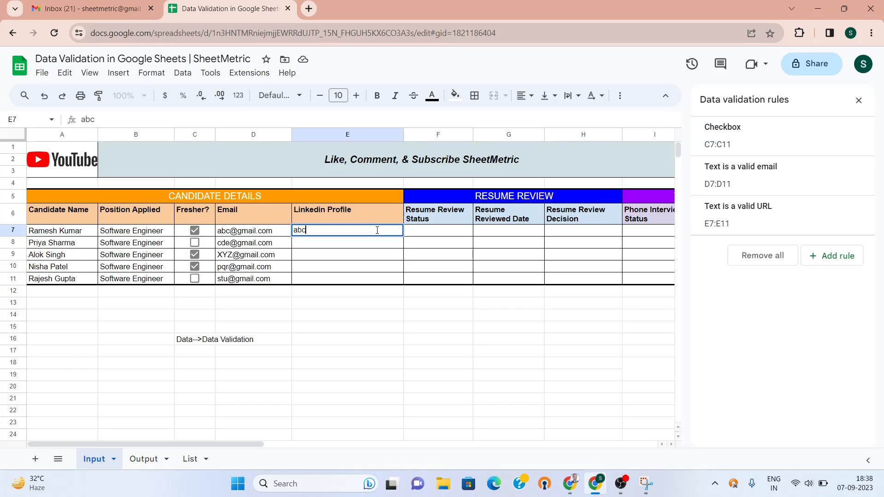
key("Return")
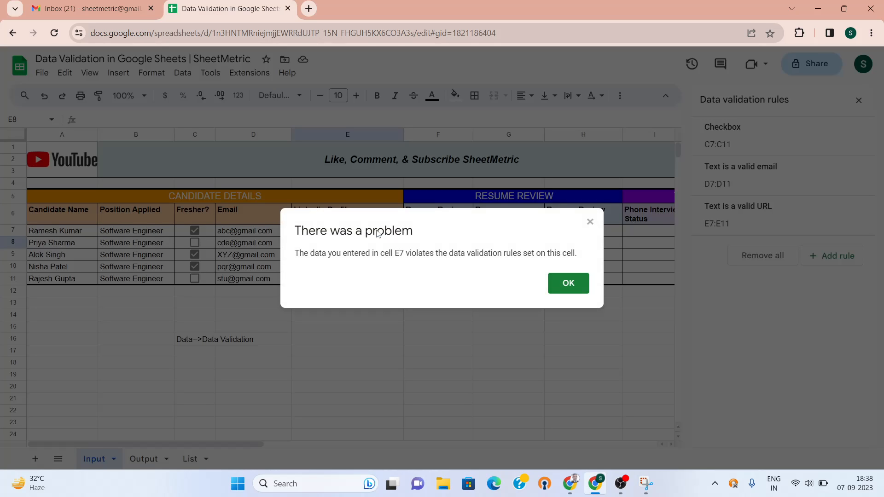
left_click(567, 286)
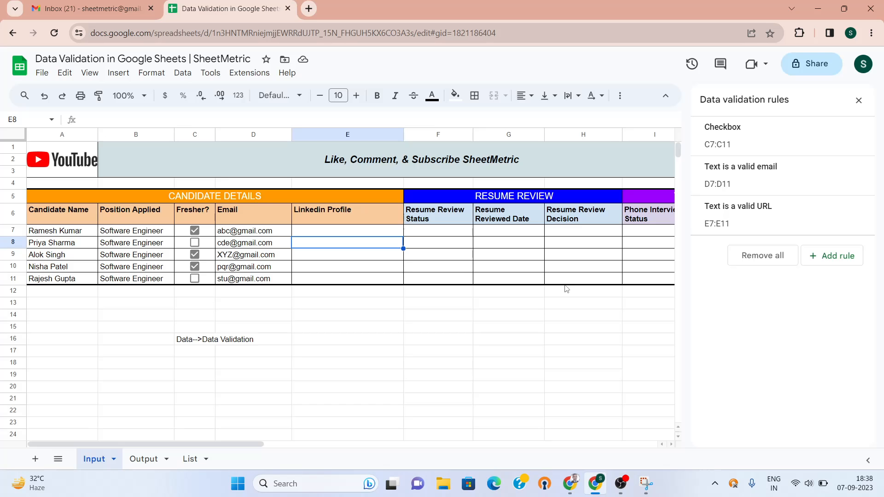
- Copy the LinkedIn profile links in E7:E11 of the Output sheet into the same cells of the Input sheet
key("Up")
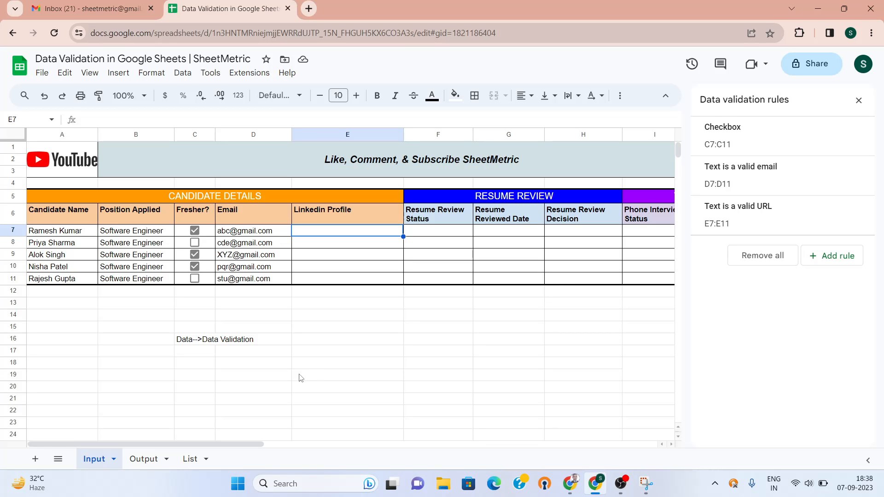
left_click(147, 460)
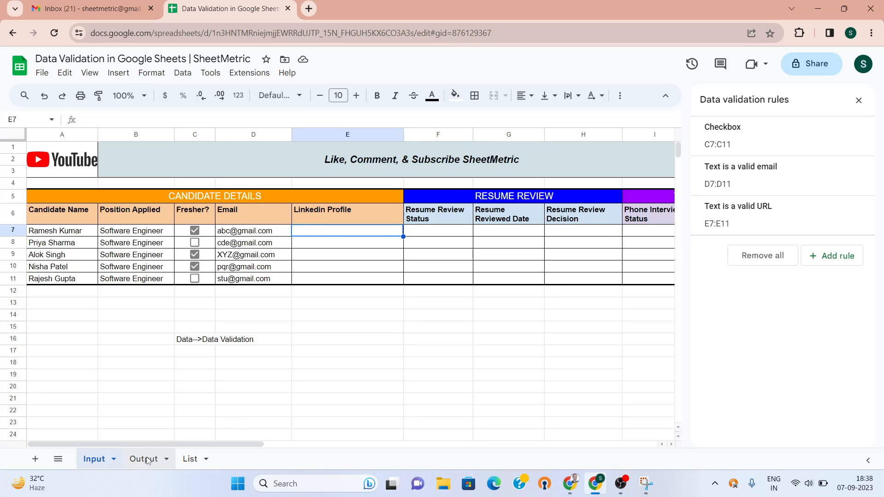
key("shift+Down")
key("shift+Down")
key("shift+Down")
key("shift+Down")
key("ctrl+c")
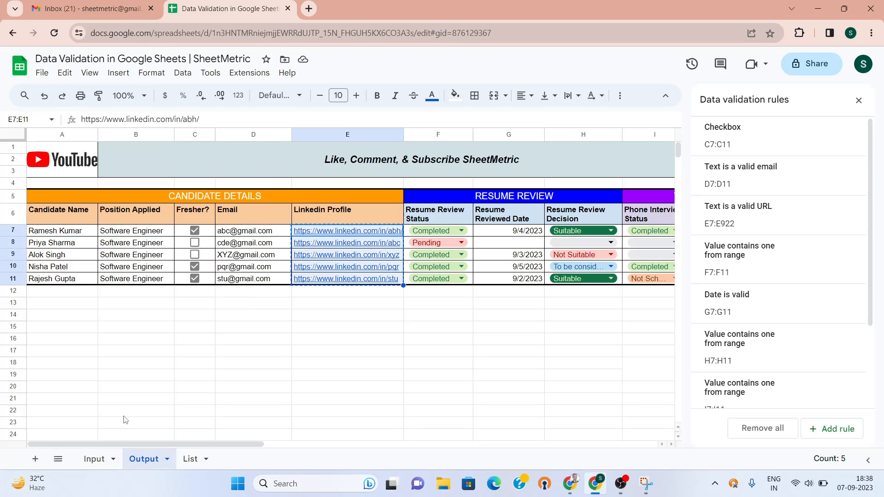
left_click(94, 459)
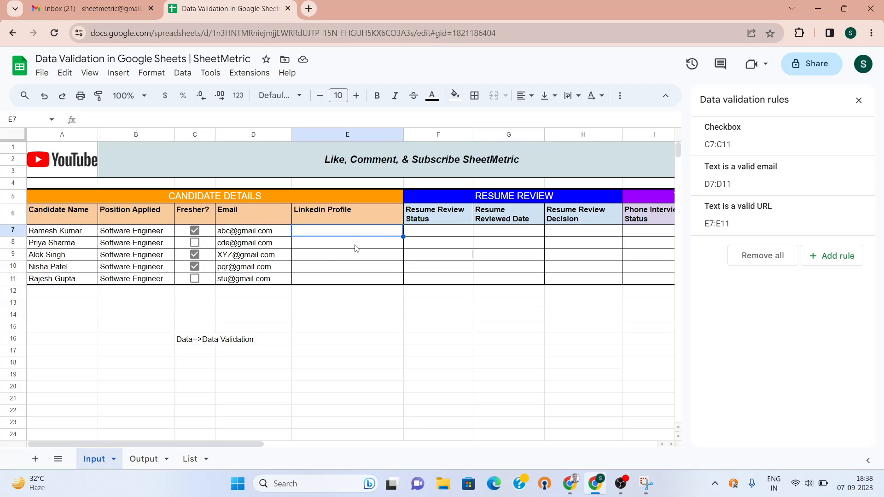
key("ctrl+v")
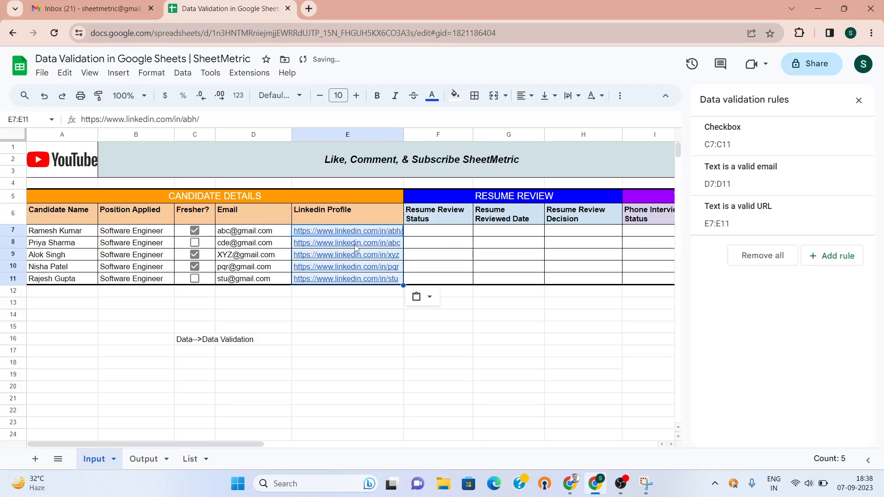
key("Right")
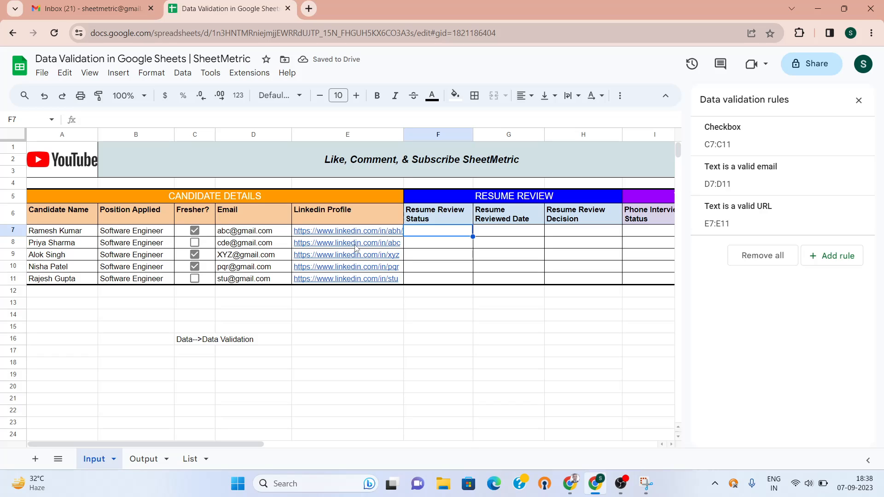
key("shift+Down")
key("shift+Down")
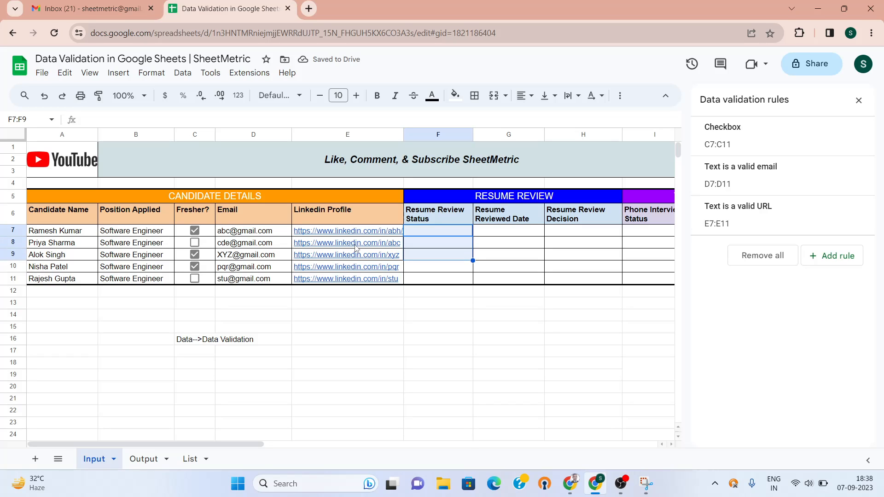
key("shift+Down")
key("shift+Down")
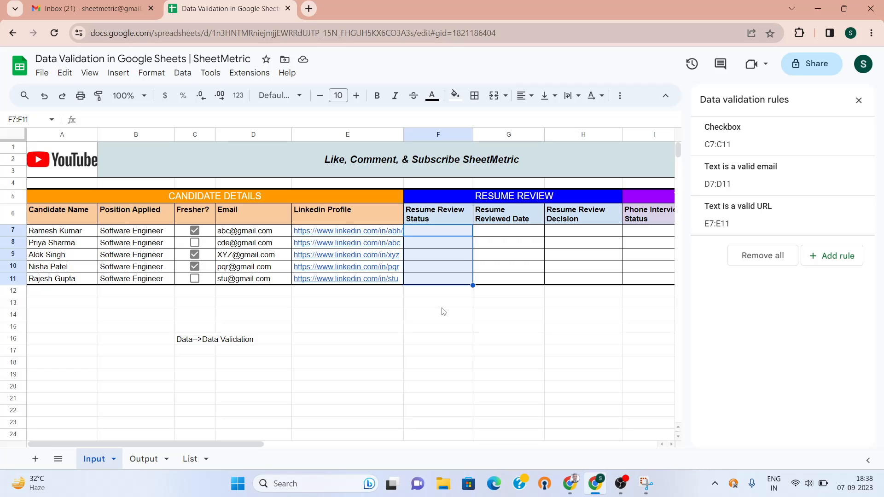
- Examine the options under Resume Review and Resume Review Decision on the List sheet
left_click(192, 460)
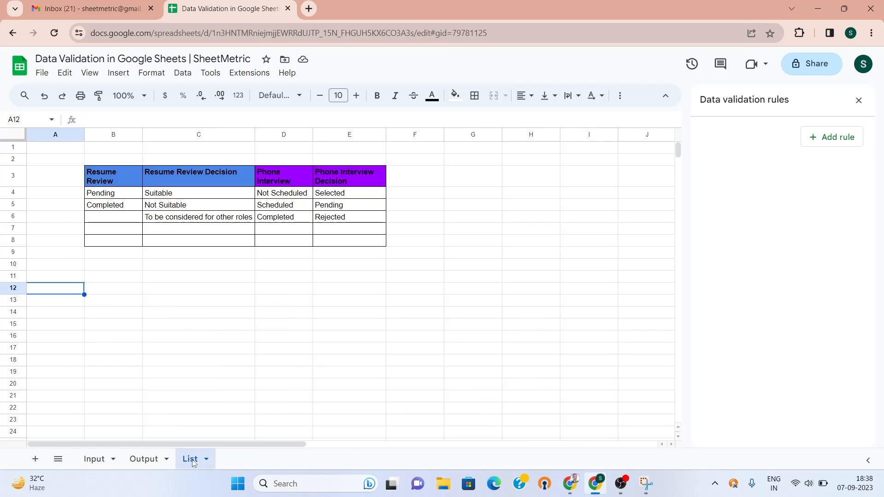
left_click(120, 185)
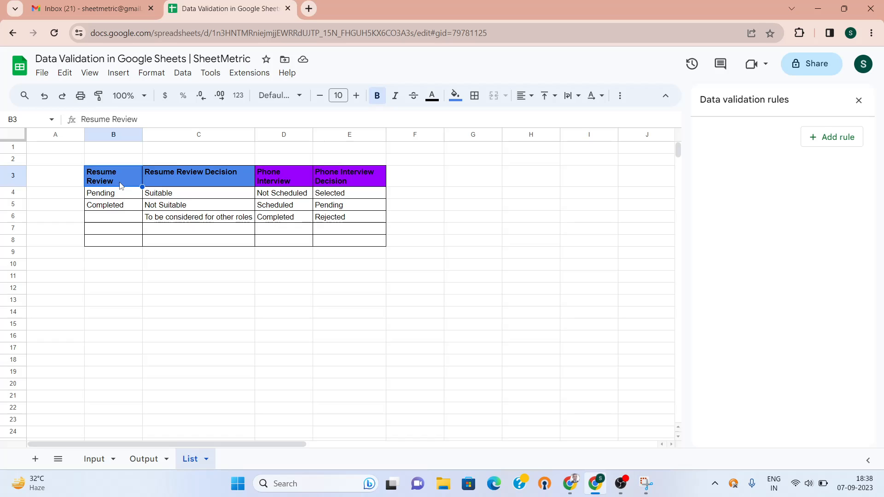
key("Down")
key("Down")
key("Up")
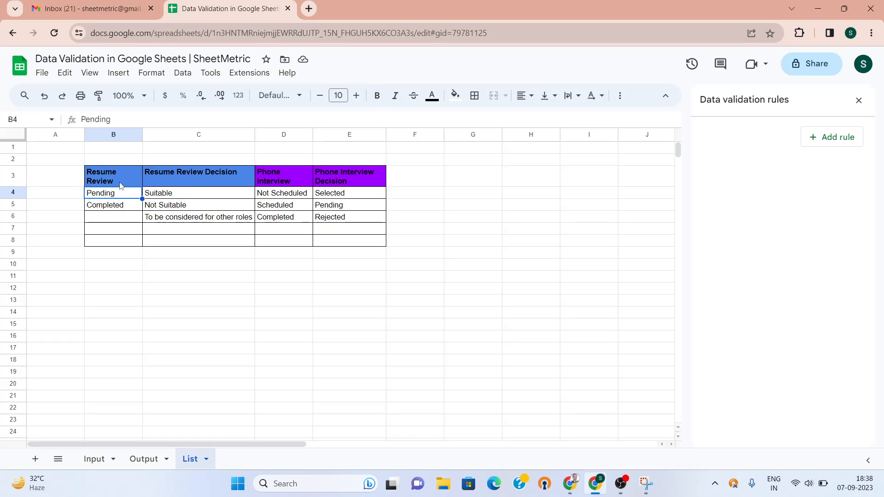
key("Down")
key("Right")
key("Up")
key("Up")
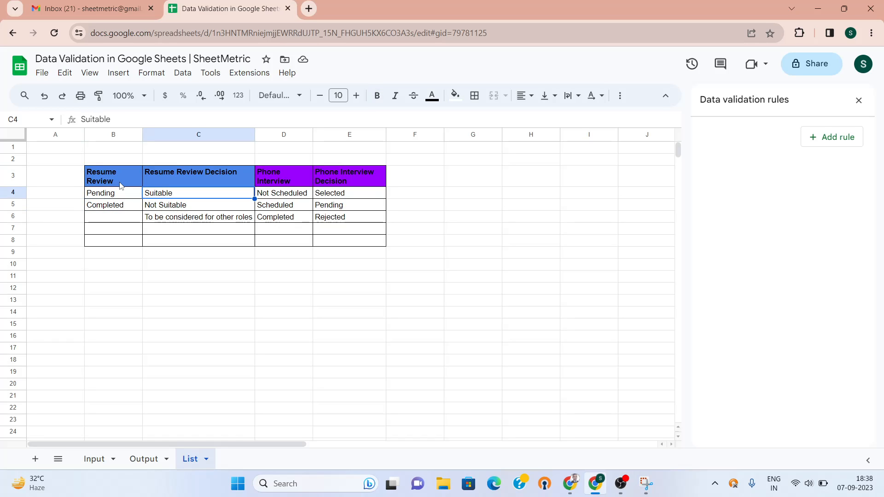
key("Down")
key("Down")
key("Down")
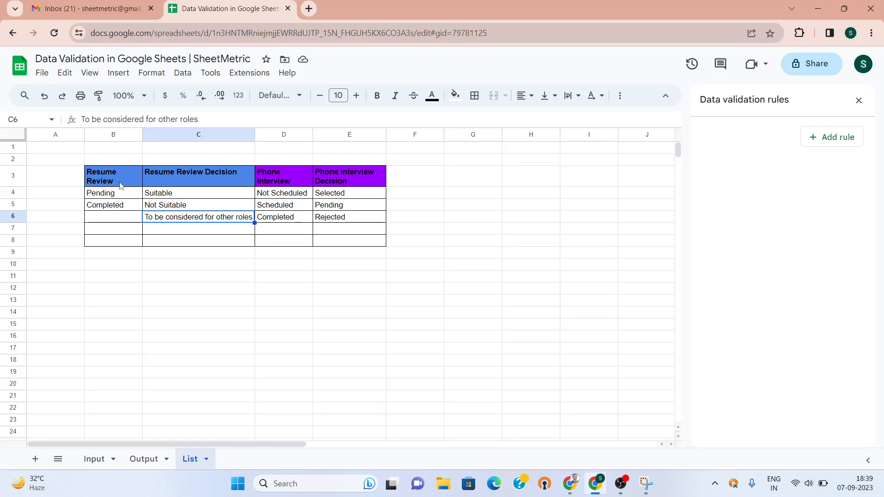
- Examine the Phone Interview and Phone Interview Decision options on the List sheet, then view the Output sheet
key("Right")
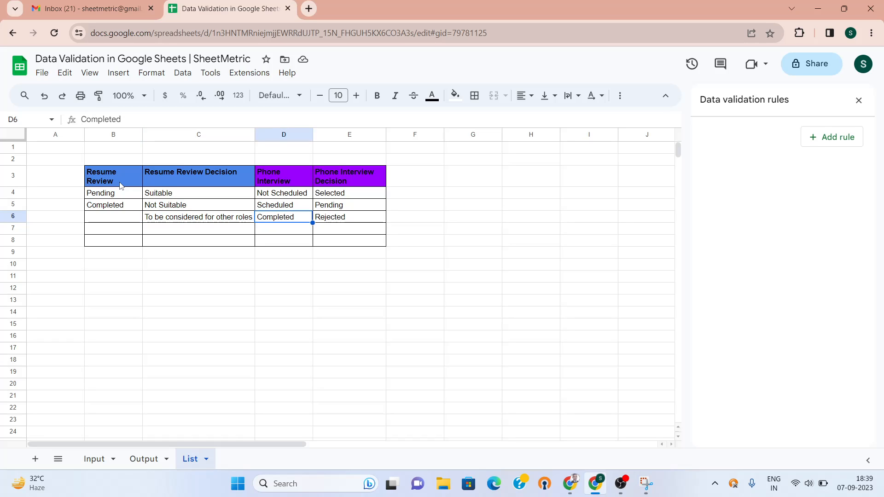
key("Up")
key("Up")
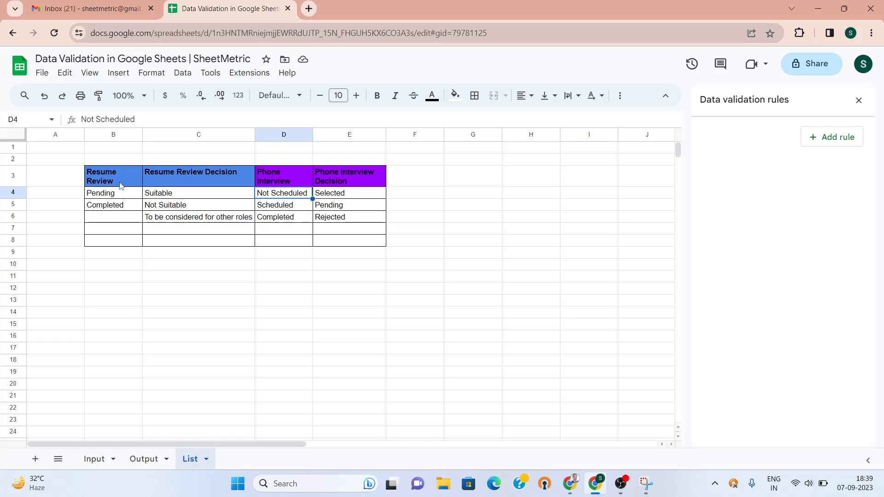
key("Down")
key("Up")
key("Down")
key("Down")
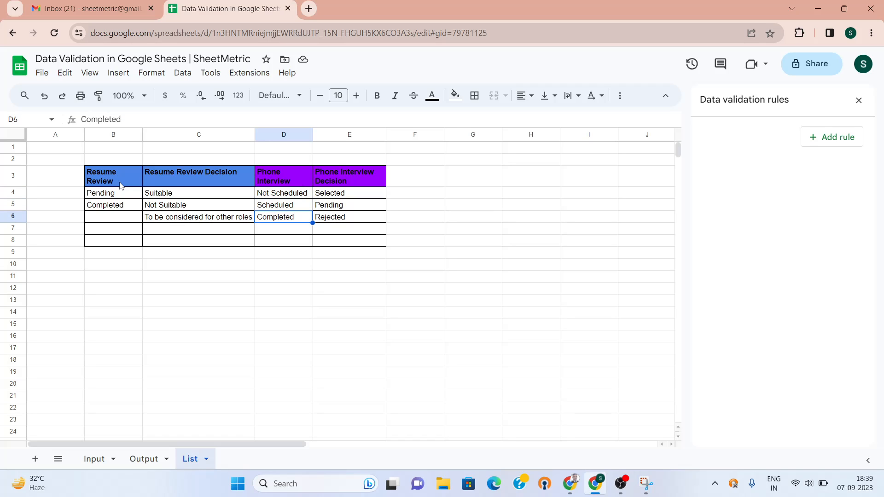
key("Right")
key("Up")
key("Up")
key("Up")
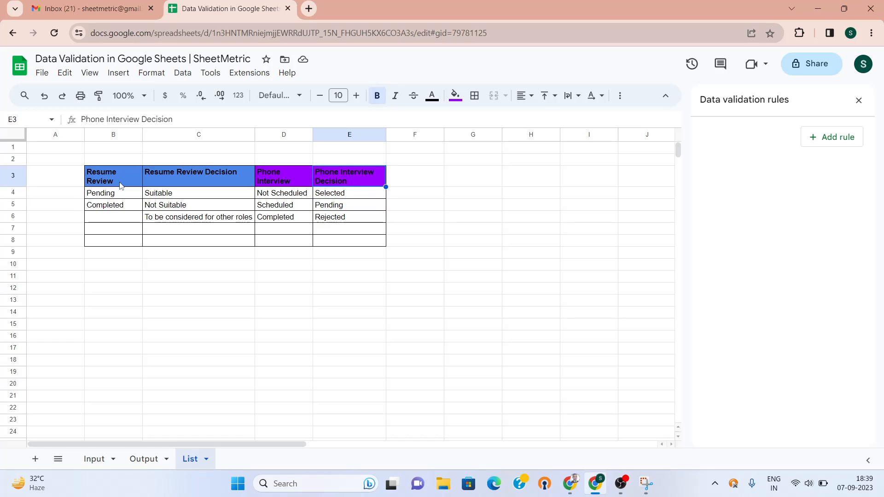
key("Down")
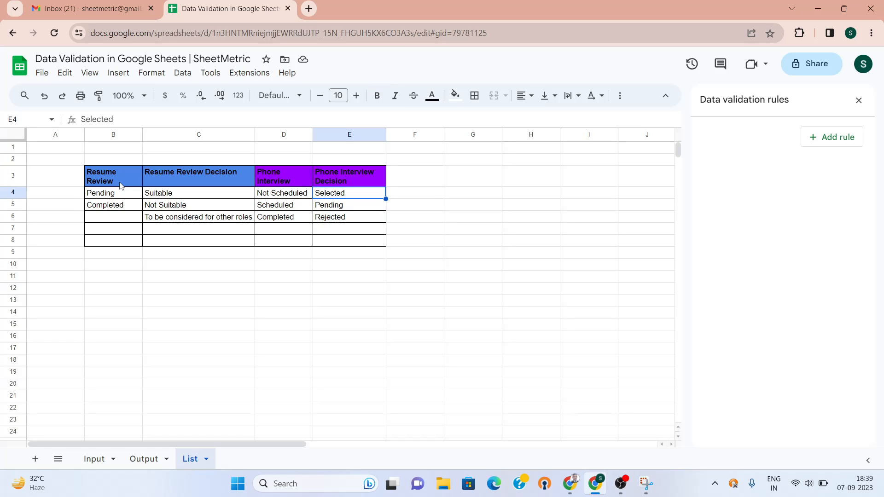
key("Down")
key("Down")
key("Down")
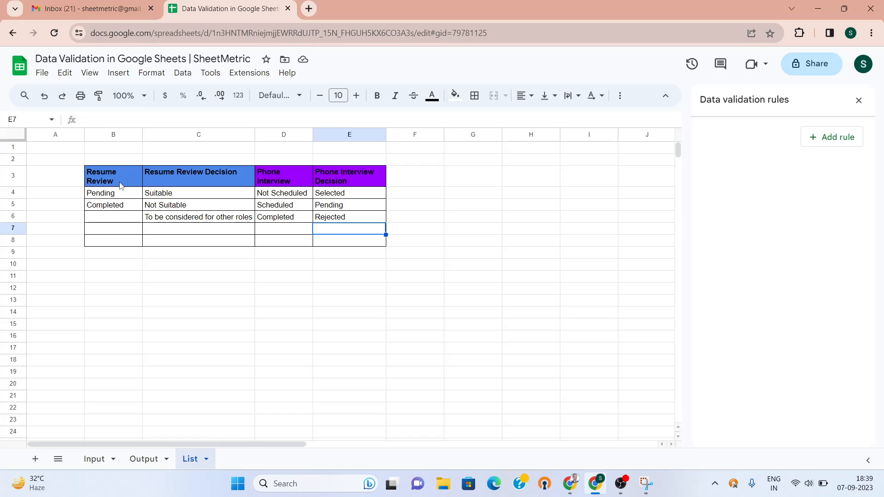
left_click(144, 459)
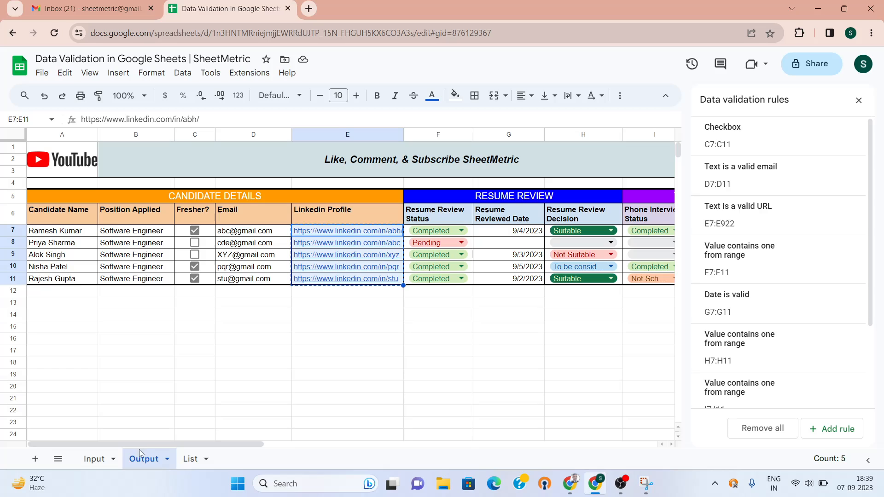
- Add a validation rule to Resume Review Status cells F7:F11 of the Input sheet with the criteria Dropdown (from a range)
left_click(94, 459)
left_click(449, 367)
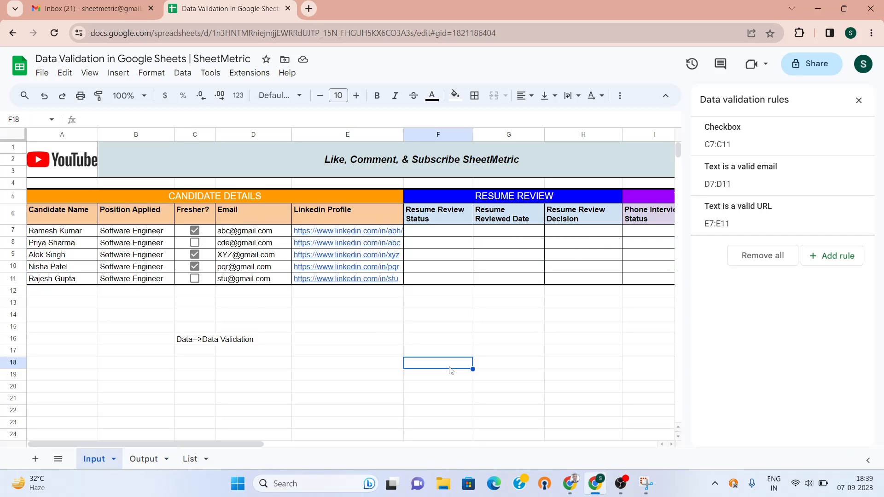
key("Up")
key("Up")
key("Up")
key("Up")
key("Up")
key("Up")
key("Up")
key("Up")
key("Up")
key("Up")
key("Up")
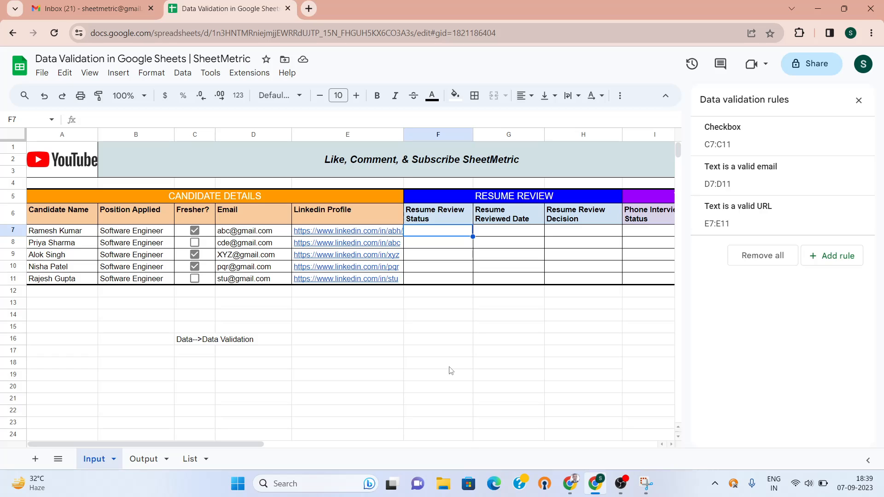
key("shift+Down")
key("shift+Down")
key("shift+Down")
key("shift+Down")
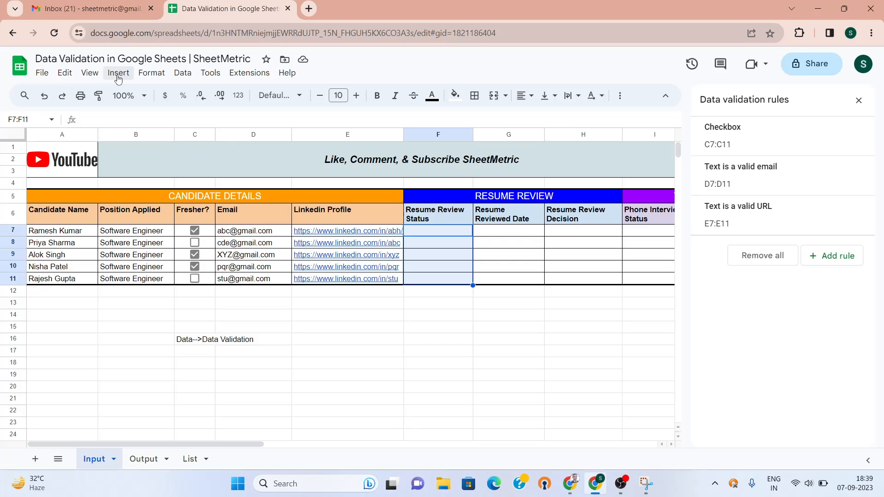
left_click(183, 78)
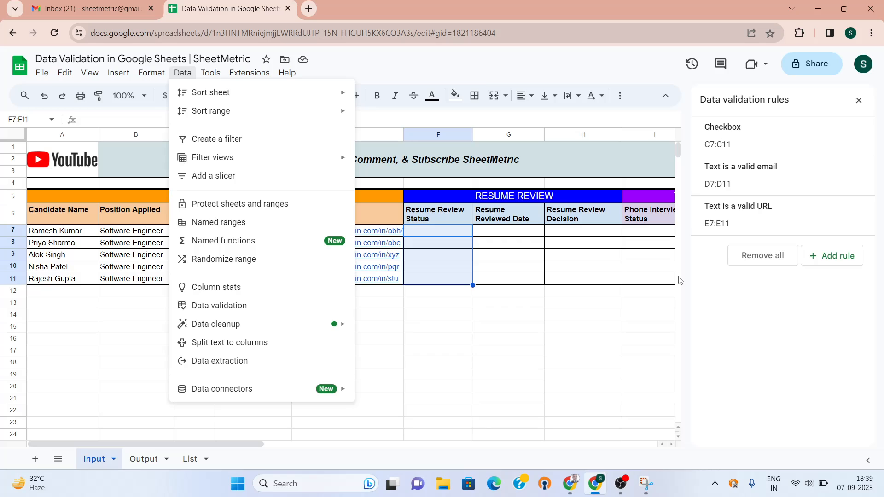
left_click(831, 256)
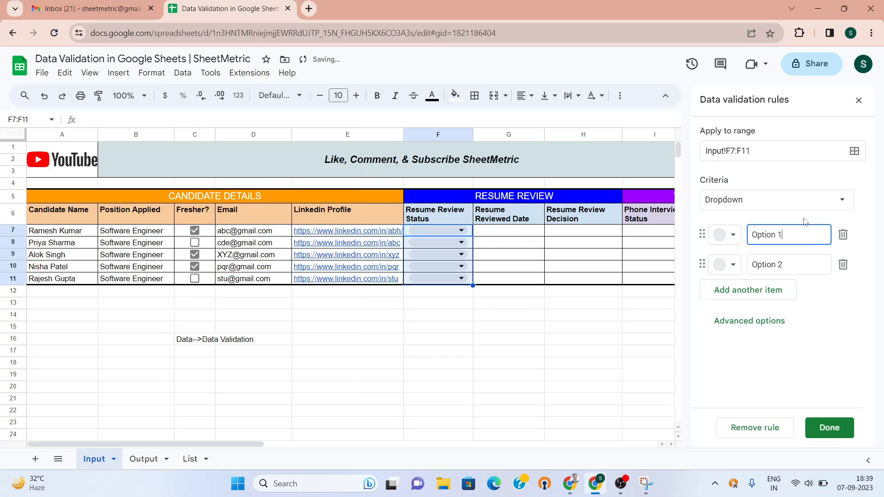
left_click(842, 201)
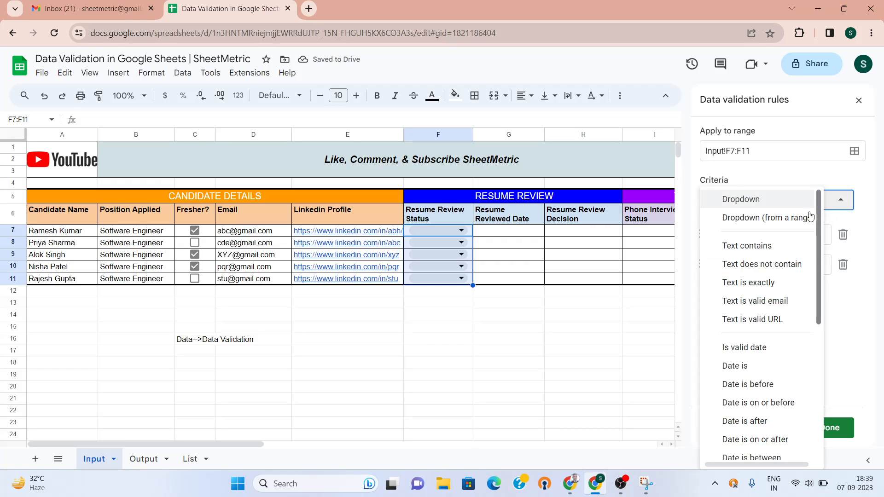
left_click(786, 219)
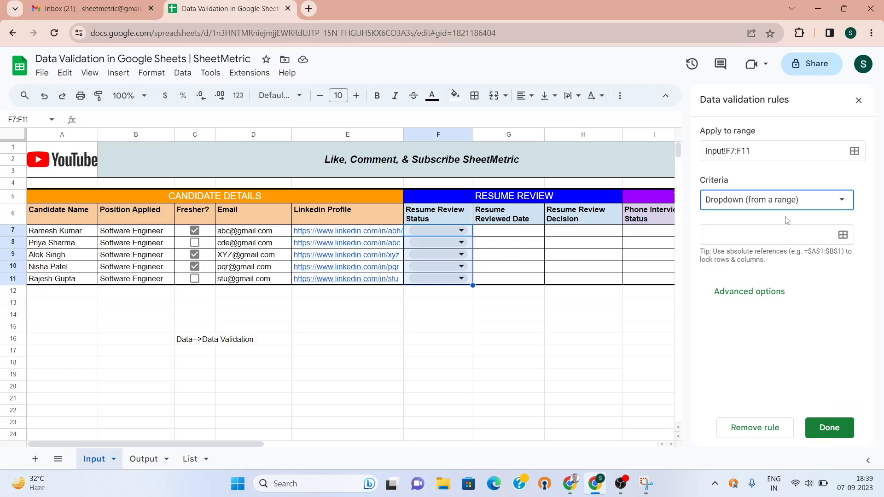
- Set the dropdown's source range to the Resume Review options in B4:B5 of the List sheet
left_click(842, 235)
left_click(474, 250)
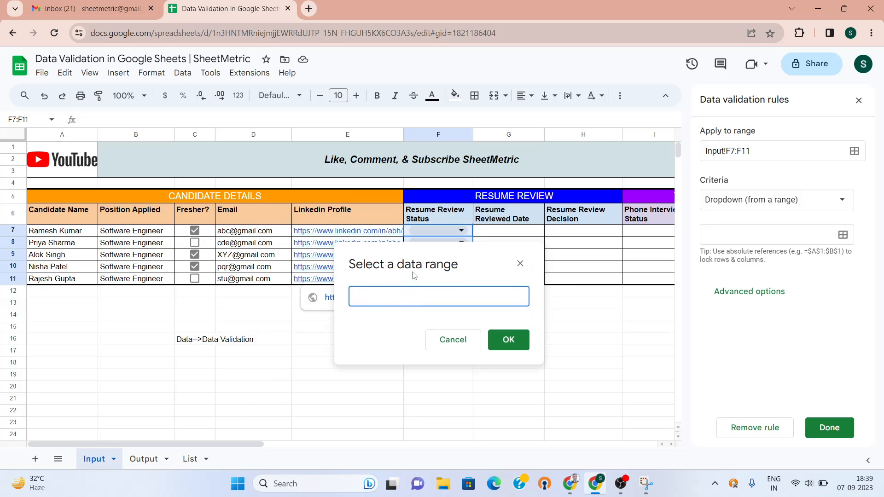
left_click(192, 462)
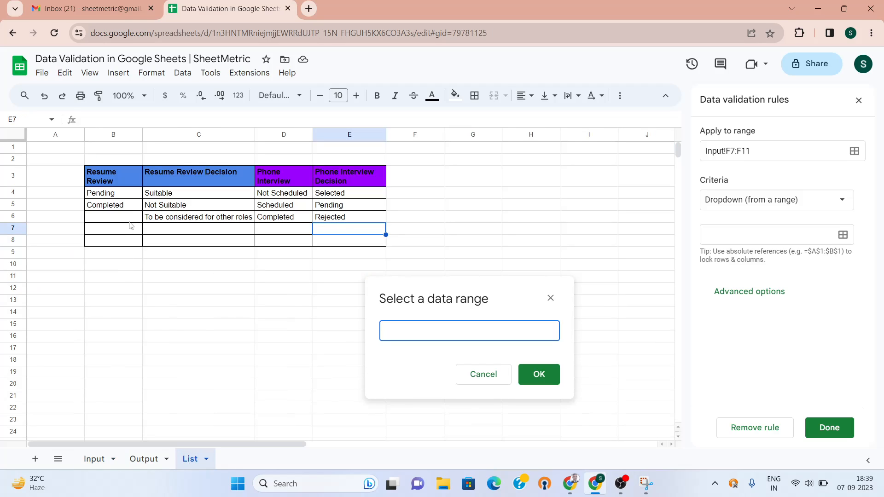
left_click(125, 197)
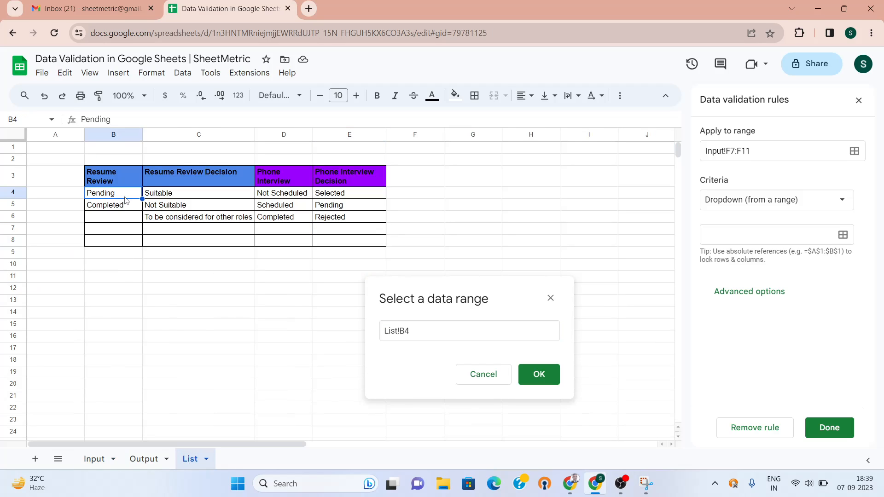
key("shift+Down")
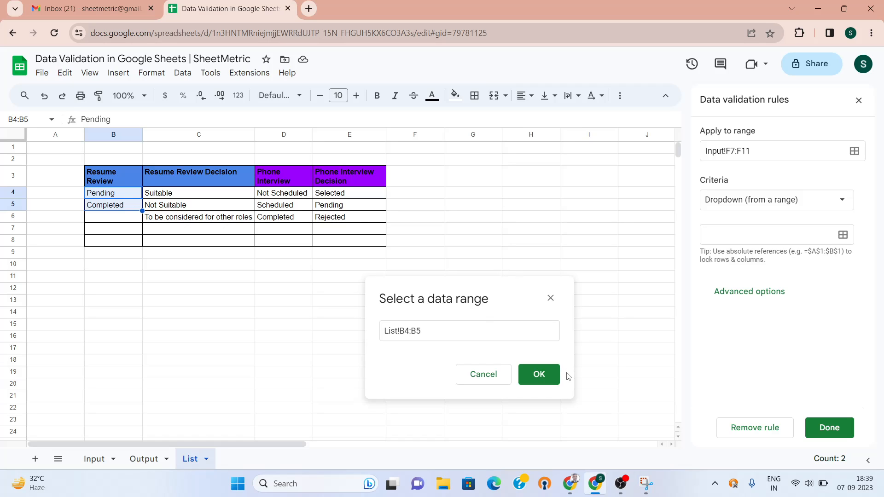
left_click(540, 380)
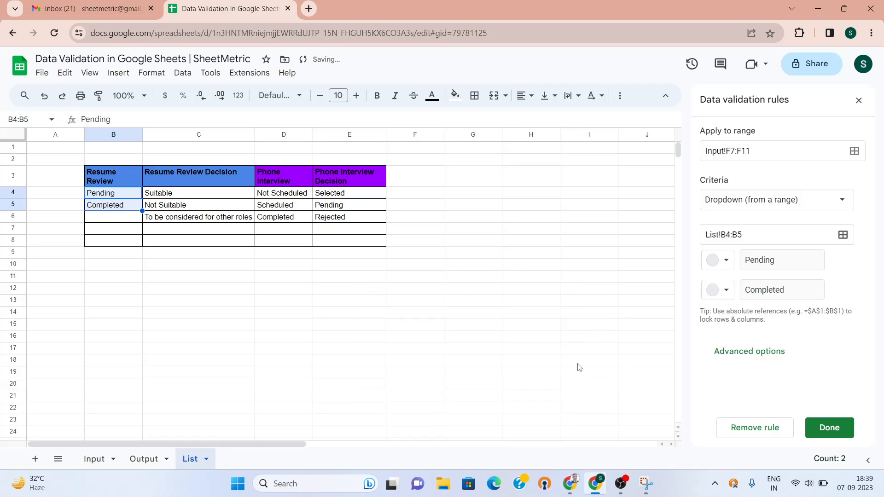
- View the Output sheet for comparison and check the dropdown options in Resume Review Status cells F7 and F10 of the Input sheet
left_click(147, 459)
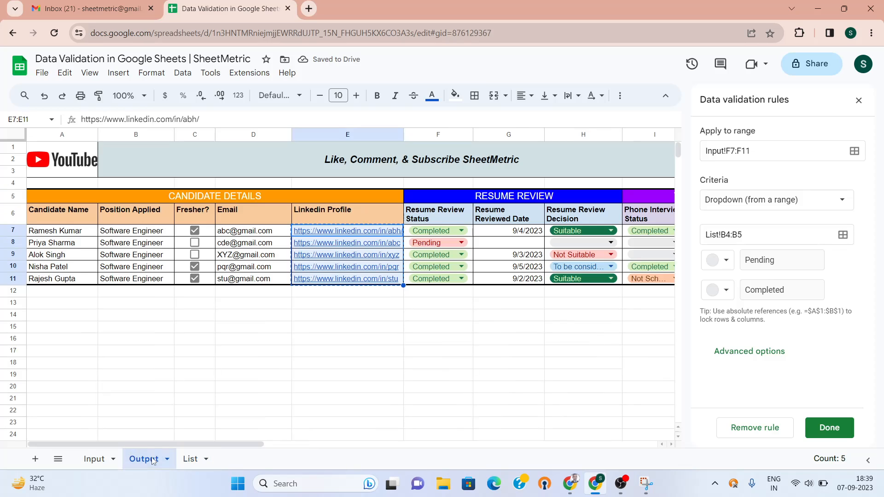
left_click(96, 463)
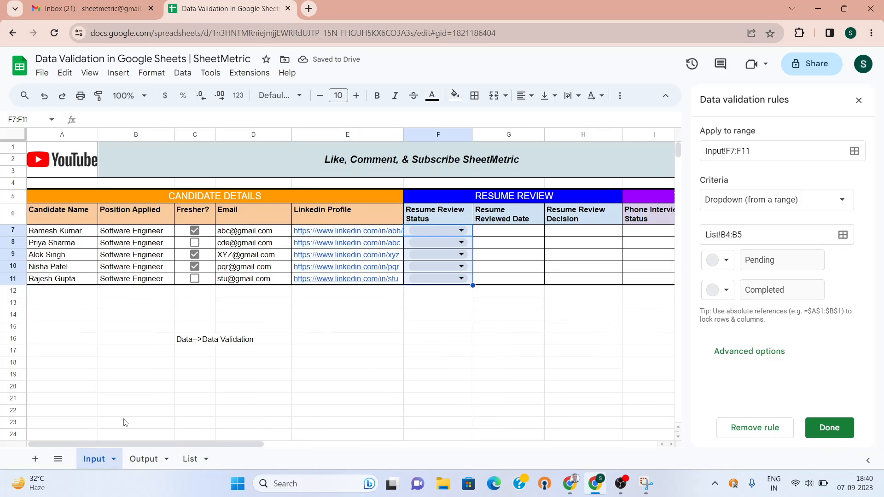
left_click(461, 230)
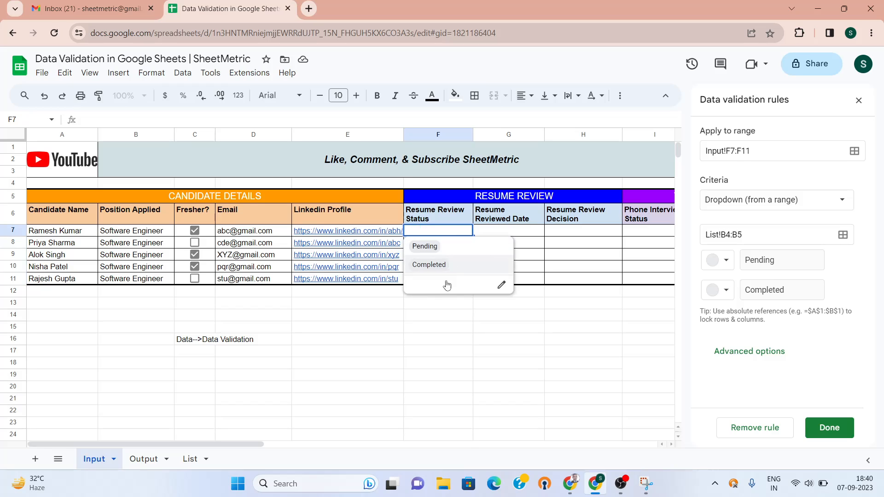
left_click(434, 343)
left_click(464, 267)
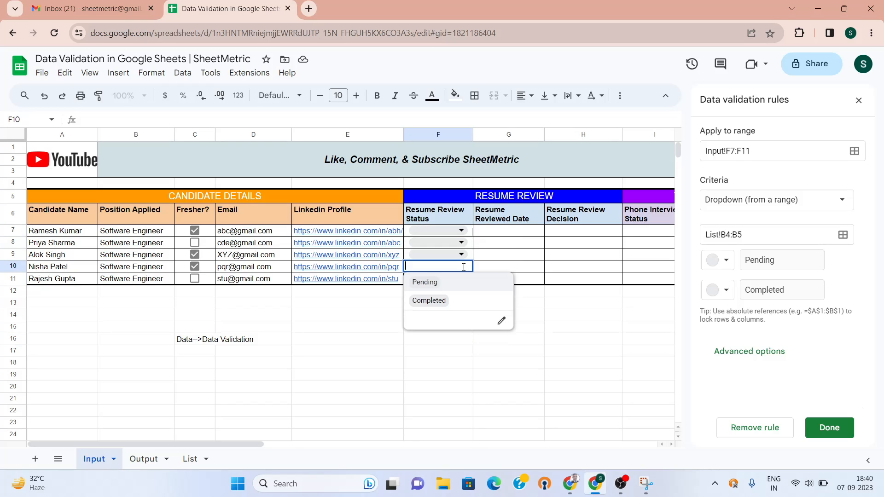
left_click(408, 371)
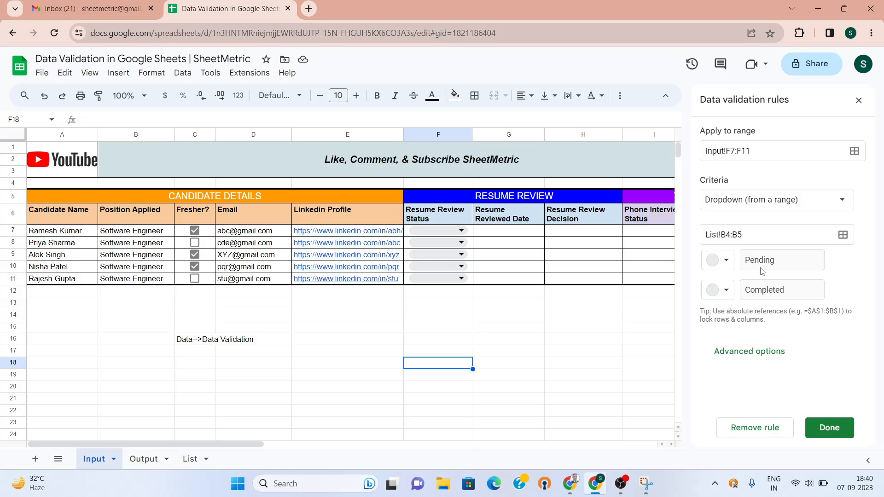
- Colour the Pending option light red and the Completed option light green in the Resume Review Status dropdown rule
left_click(726, 262)
left_click(741, 305)
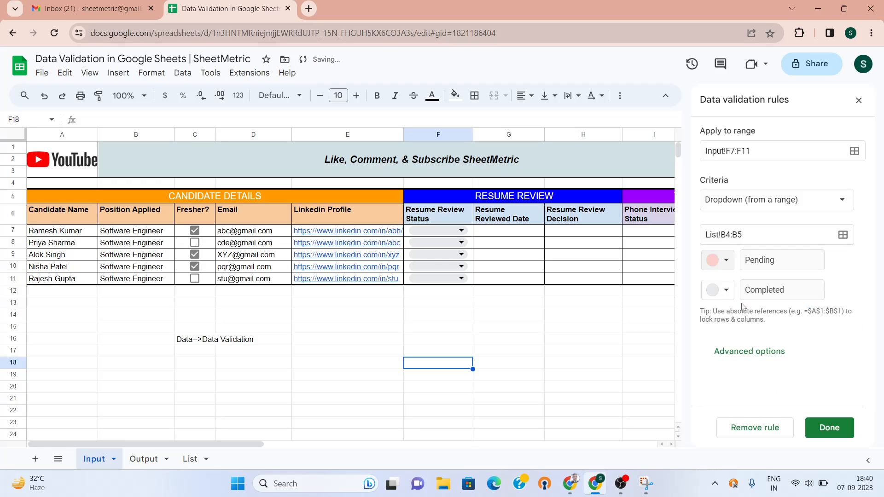
left_click(724, 292)
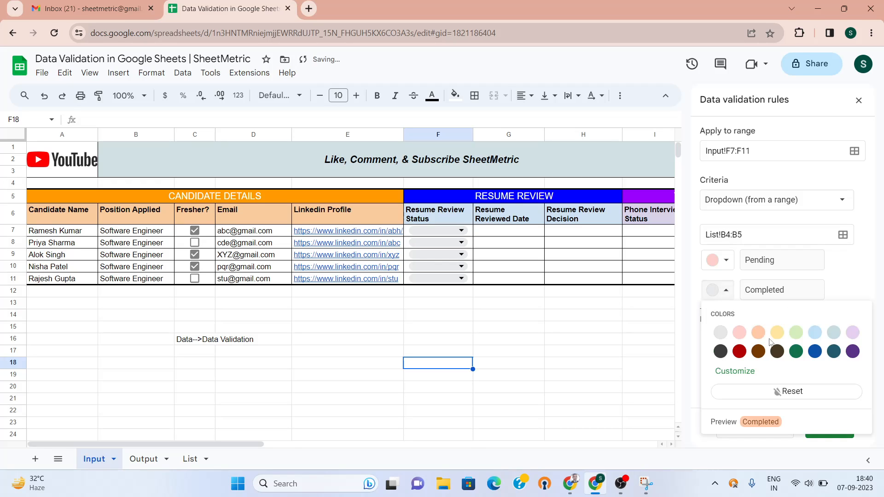
left_click(797, 333)
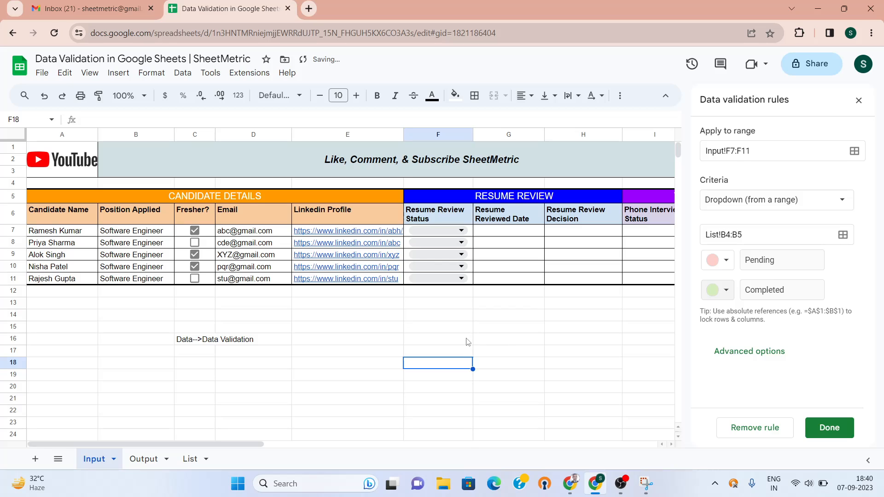
- Set Resume Review Status cell F7 to Completed and fill the value down through F9
left_click(461, 230)
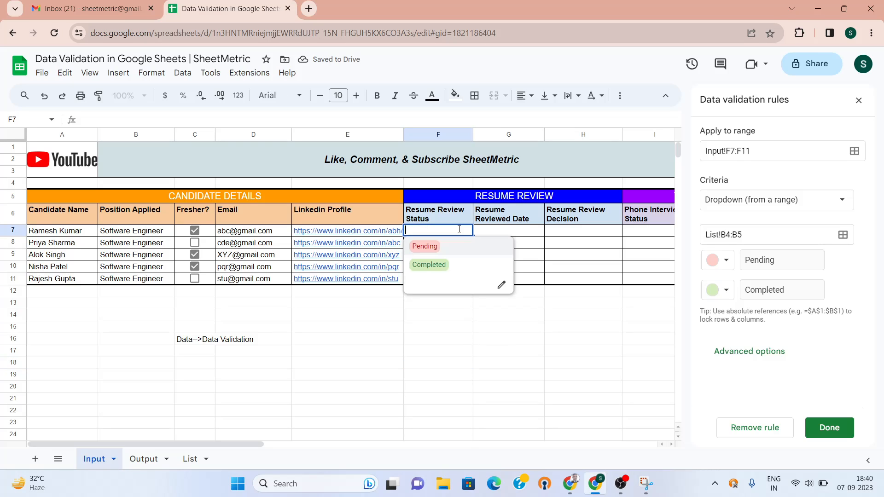
left_click(445, 272)
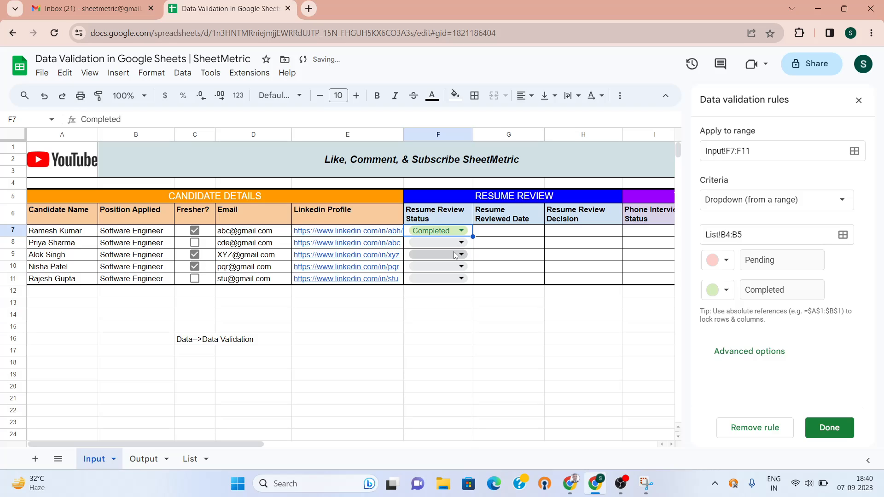
key("shift+Down")
key("shift+Down")
key("ctrl+d")
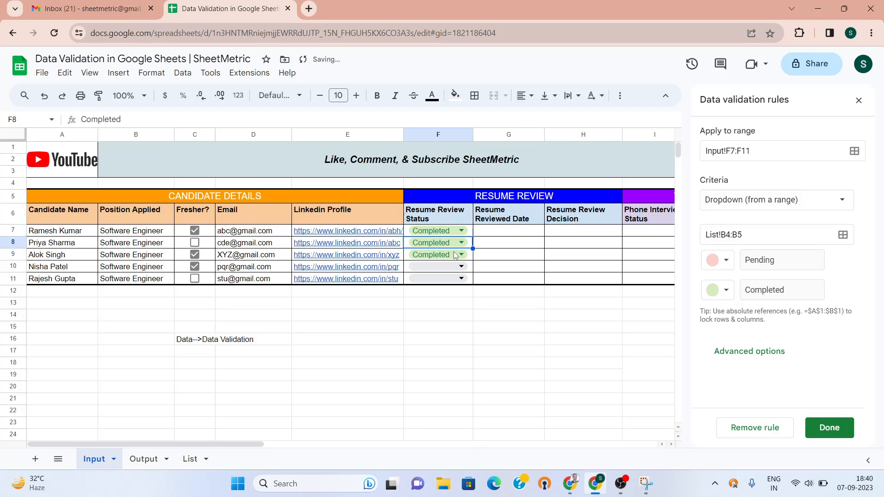
- Set Resume Review Status cell F10 to Pending and fill the value down to F11
key("Down")
key("Down")
key("Down")
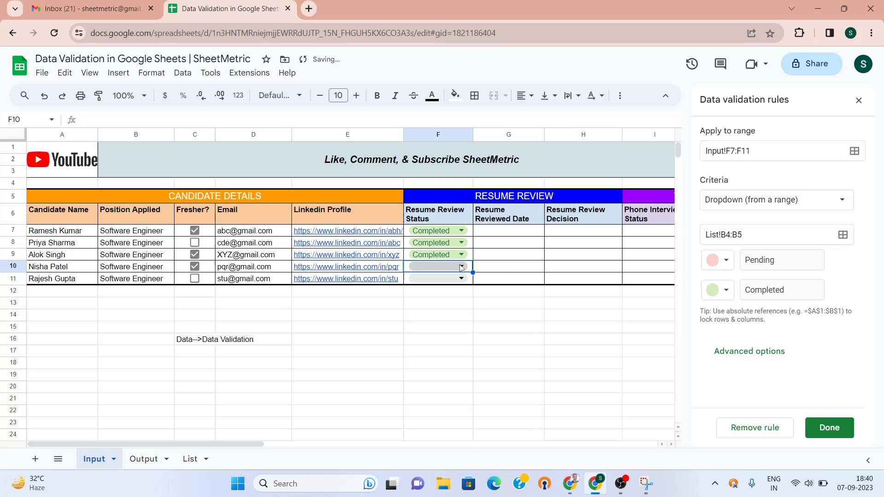
left_click(460, 266)
left_click(442, 284)
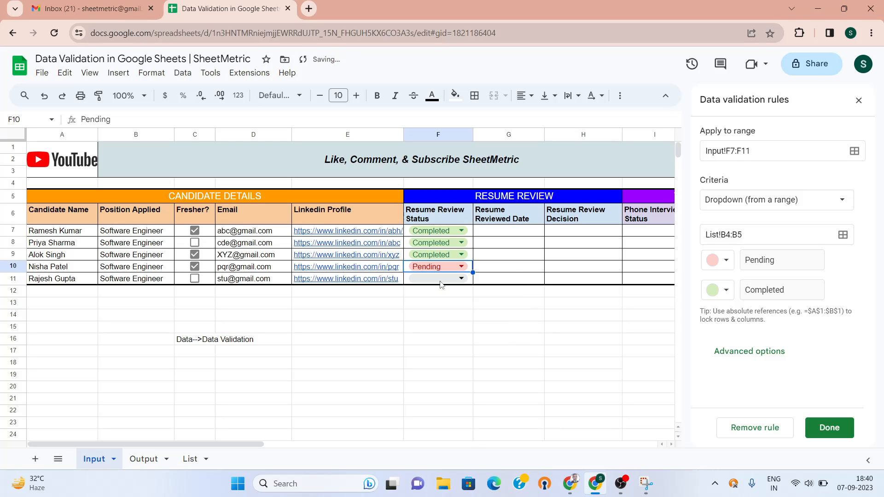
key("shift+Down")
key("ctrl+d")
key("shift+Up")
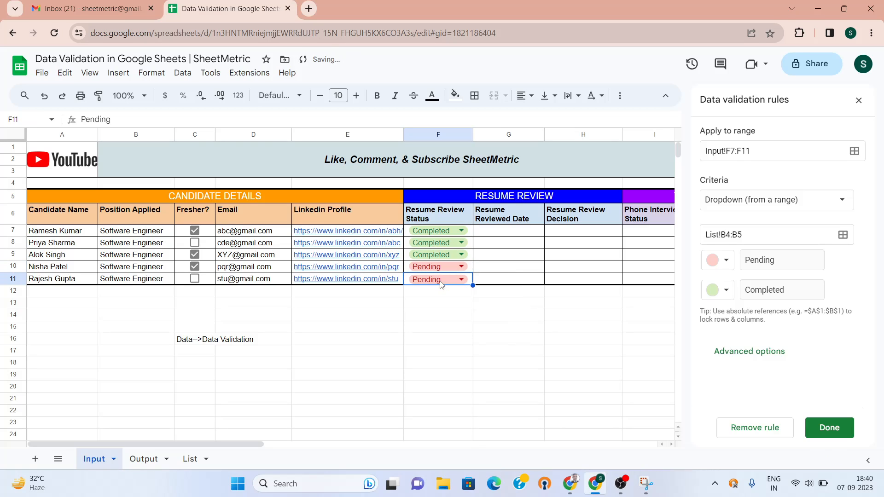
key("Up")
key("Up")
key("Up")
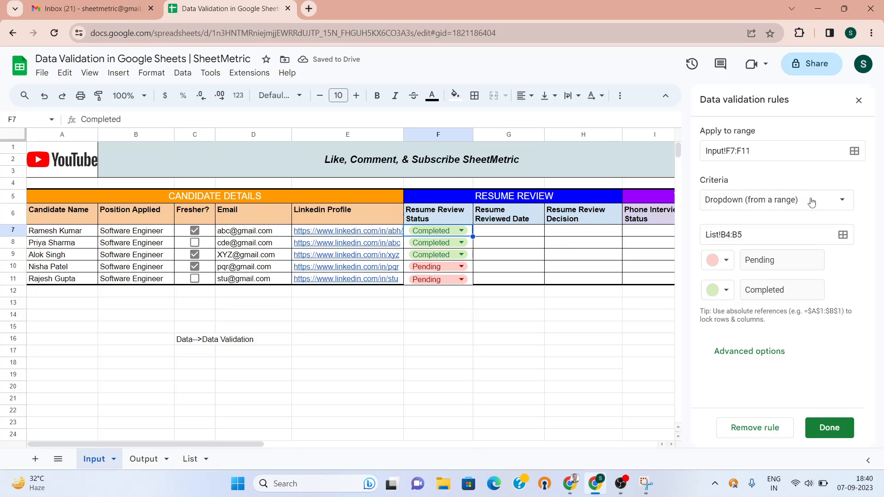
- Finish the status rule and add a validation rule to Resume Reviewed Date cells G7:G11 with the criteria Is valid date
left_click(514, 234)
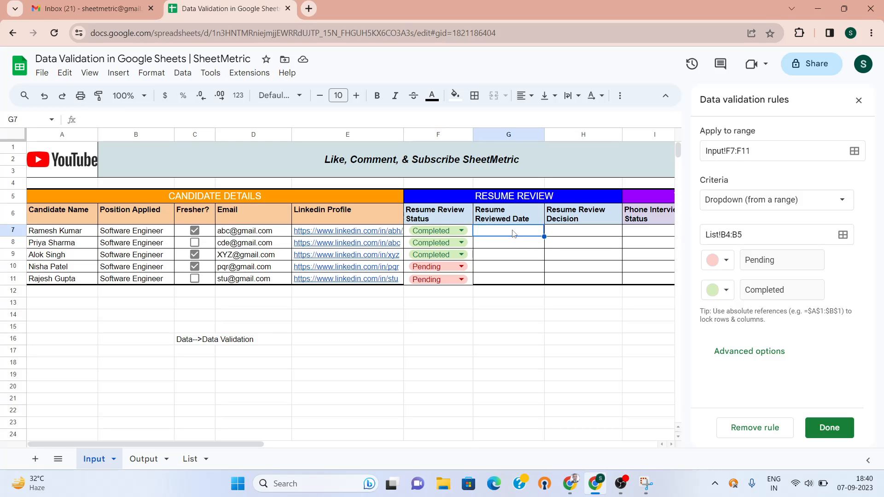
key("shift+Down")
key("shift+Down")
key("shift+Down")
key("shift+Down")
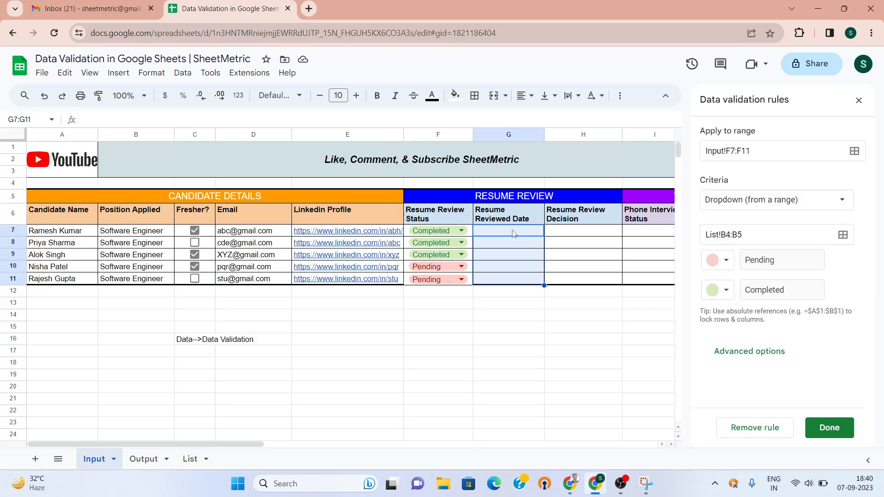
left_click(835, 429)
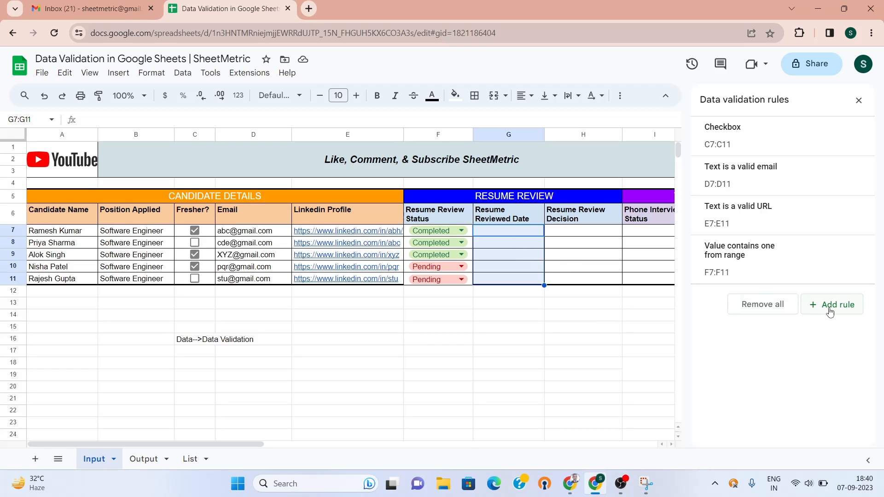
left_click(835, 313)
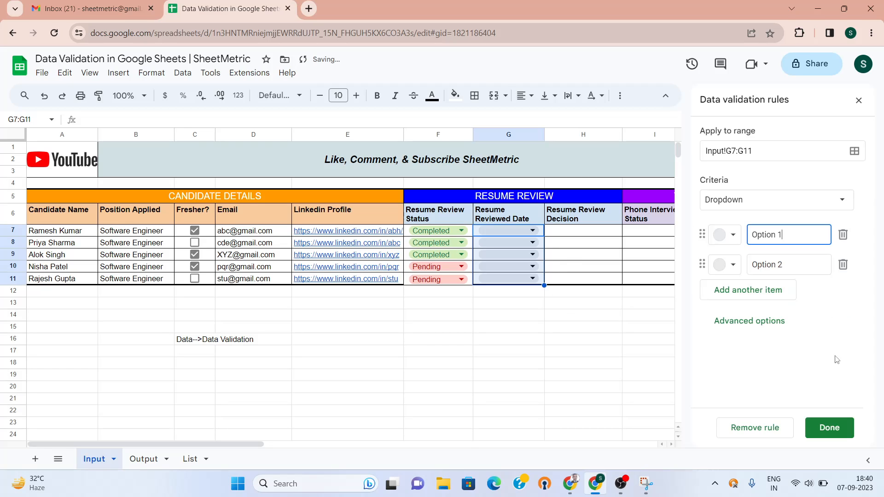
left_click(824, 199)
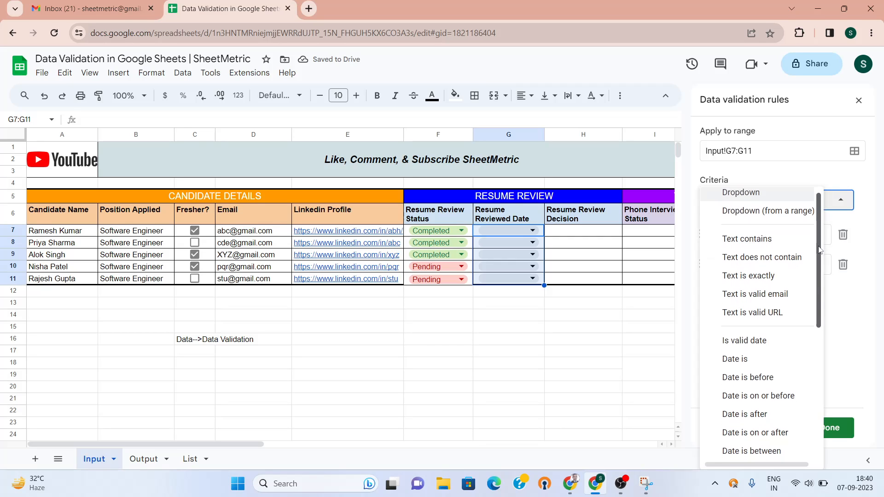
scroll(819, 244, "down", 1)
left_click(776, 324)
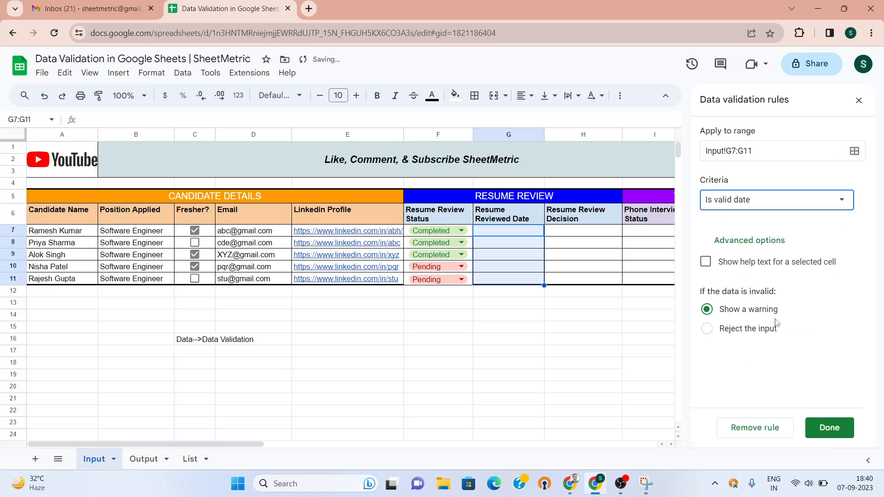
left_click(834, 432)
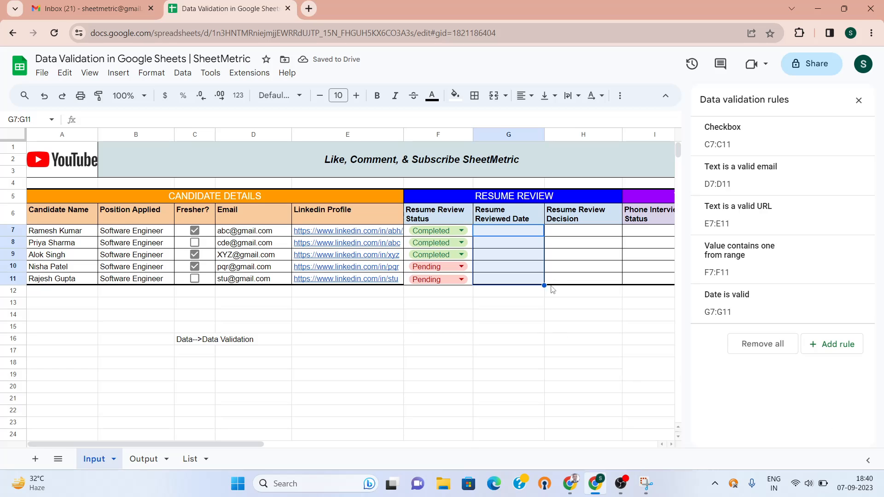
- Pick the Resume Reviewed Dates from the calendar: 9/4/2023 in G8, 9/3/2023 in G7 and 9/2/2023 in G9
left_click(543, 314)
left_click(516, 247)
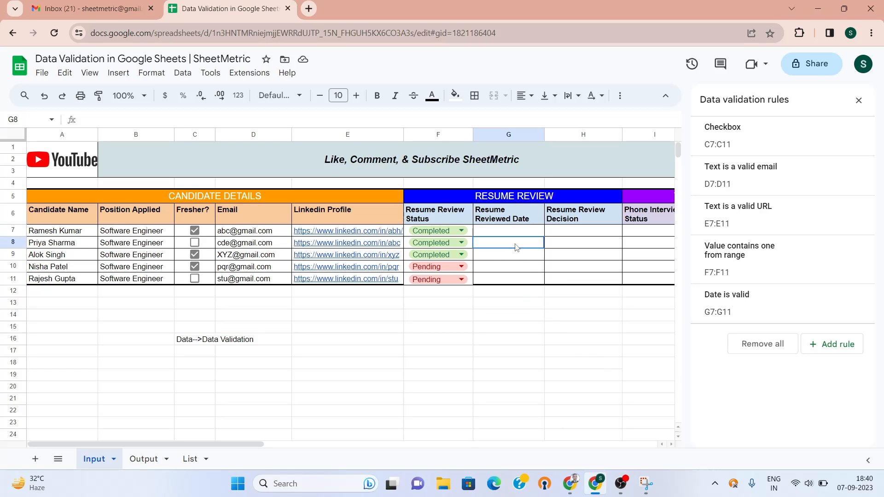
double_click(516, 248)
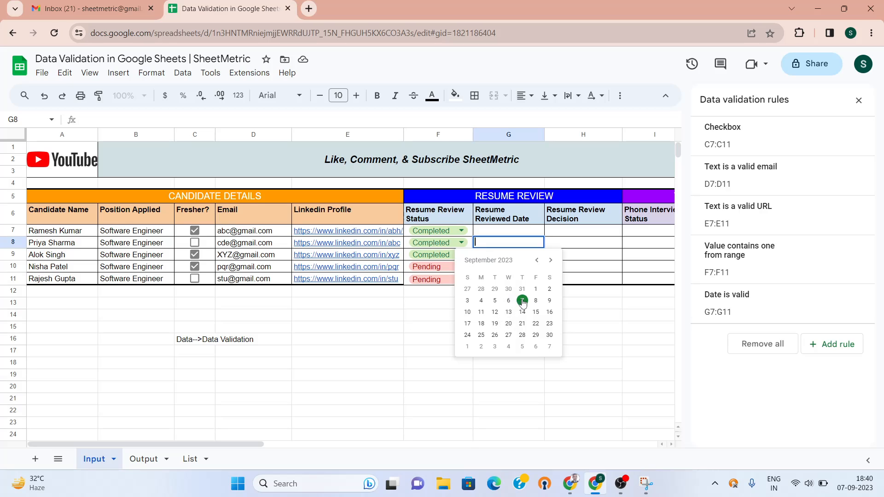
left_click(482, 302)
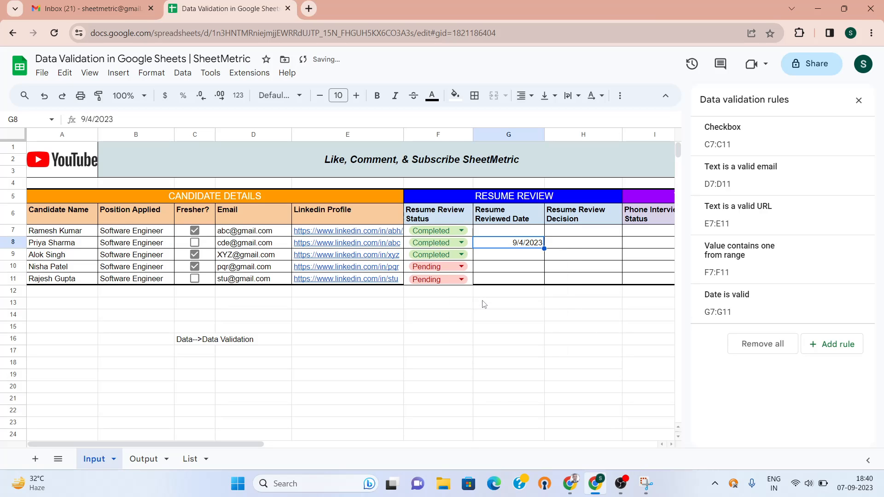
double_click(502, 232)
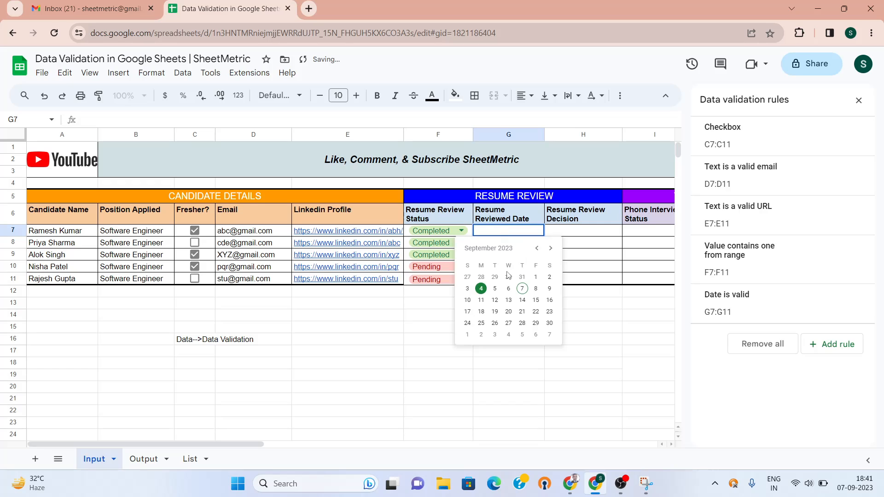
left_click(467, 289)
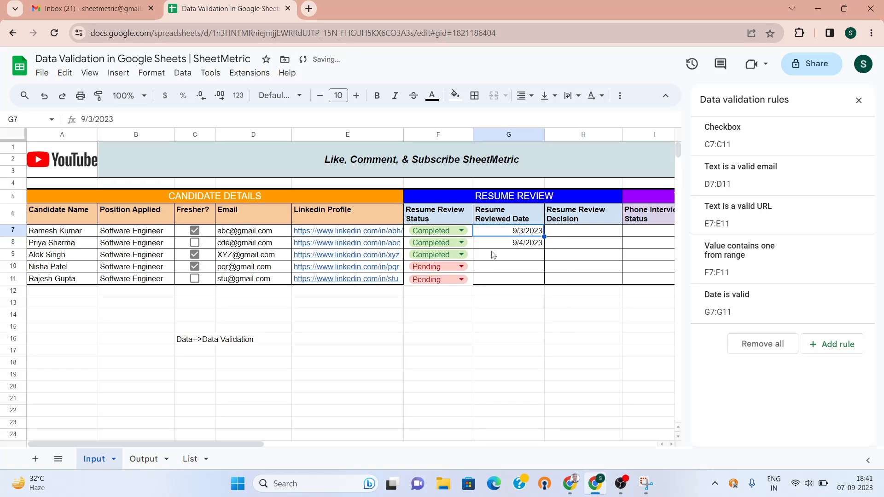
double_click(513, 257)
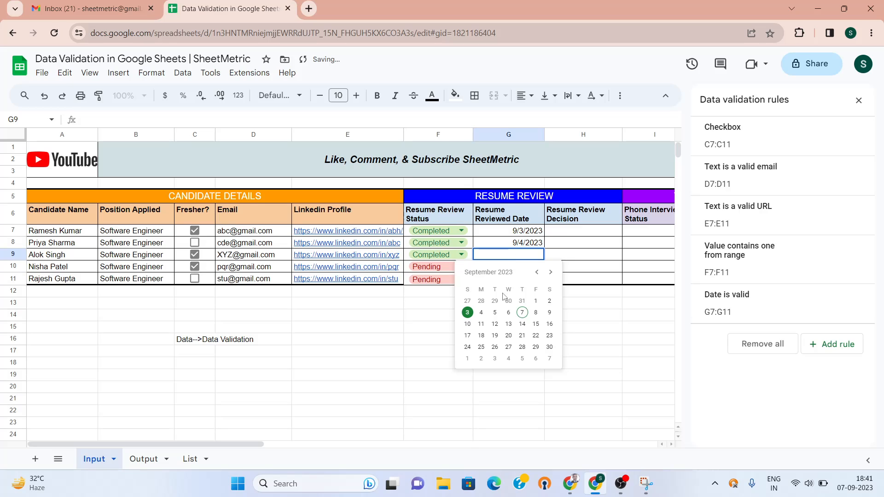
left_click(547, 302)
left_click(552, 319)
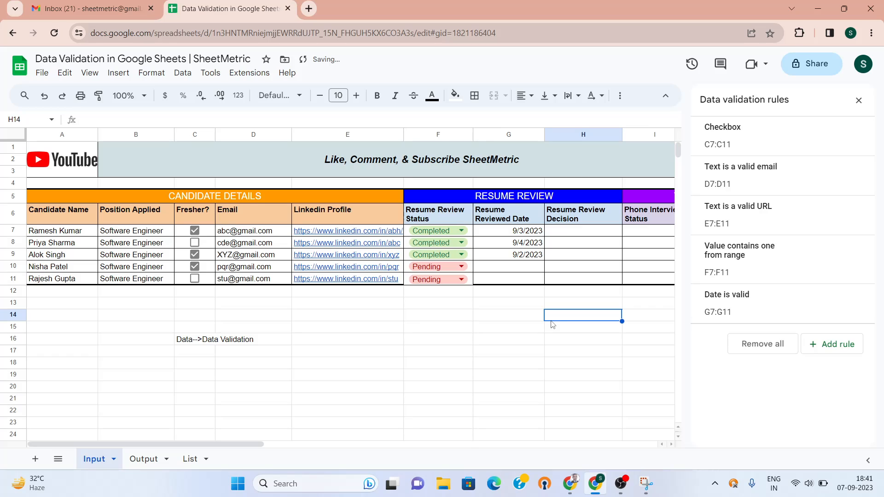
- Add a new data validation rule to Resume Review Decision cells H7:H11 of the Input sheet
left_click(575, 234)
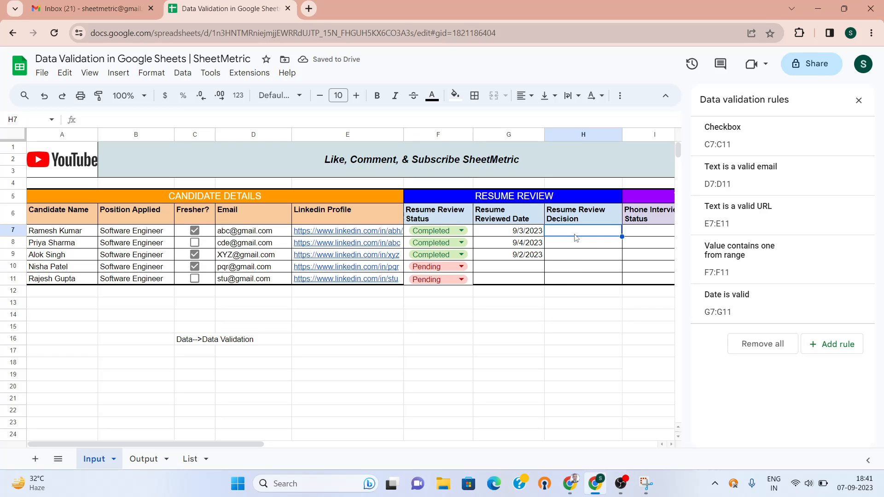
key("shift+Down")
key("shift+Down")
key("shift+Down")
key("shift+Down")
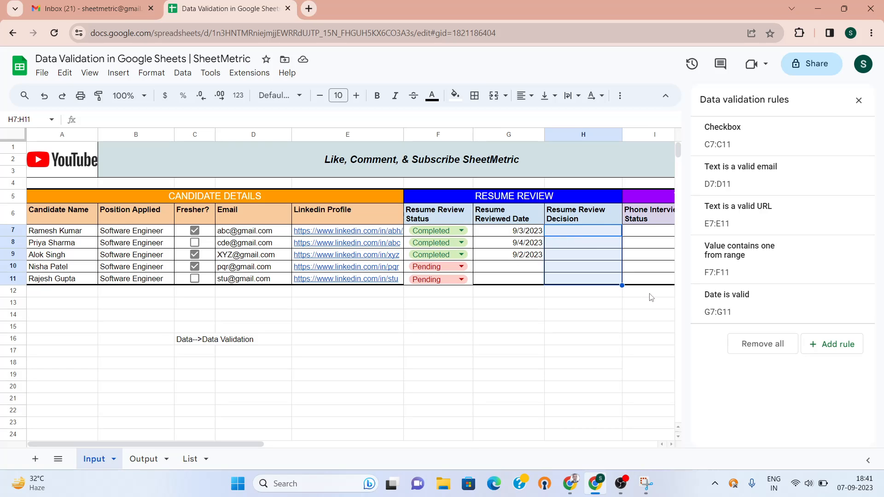
left_click(830, 347)
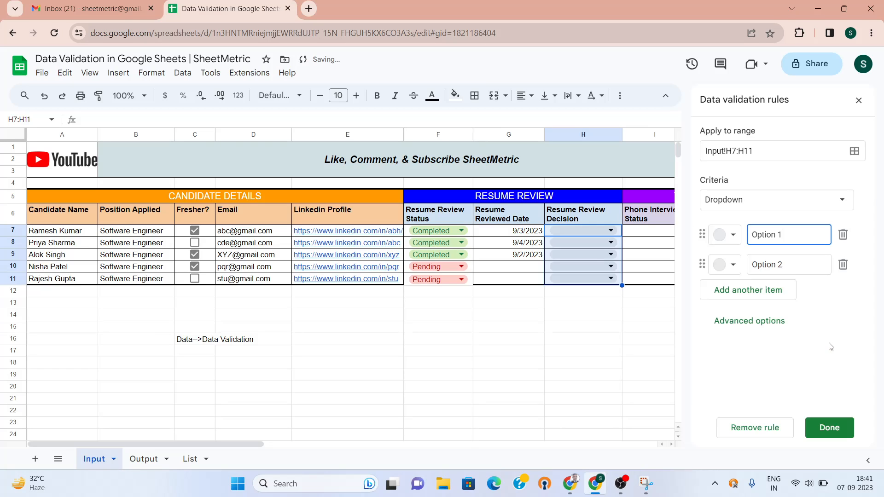
- Try the Dropdown (from a range) criteria for the rule, and revert to plain Dropdown with the List sheet open for reference
left_click(836, 201)
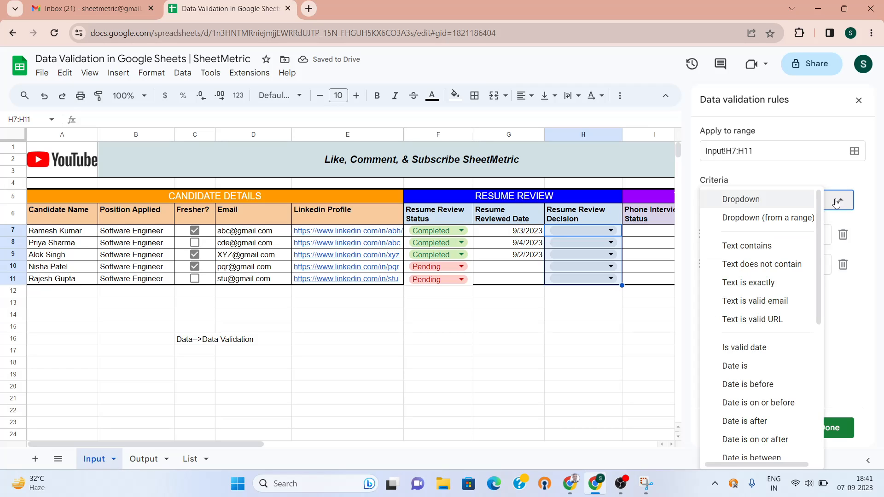
left_click(796, 216)
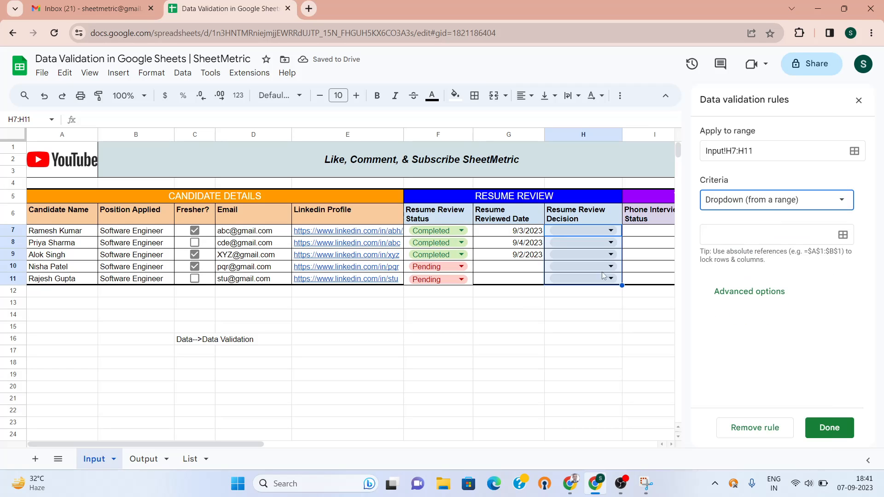
left_click(191, 459)
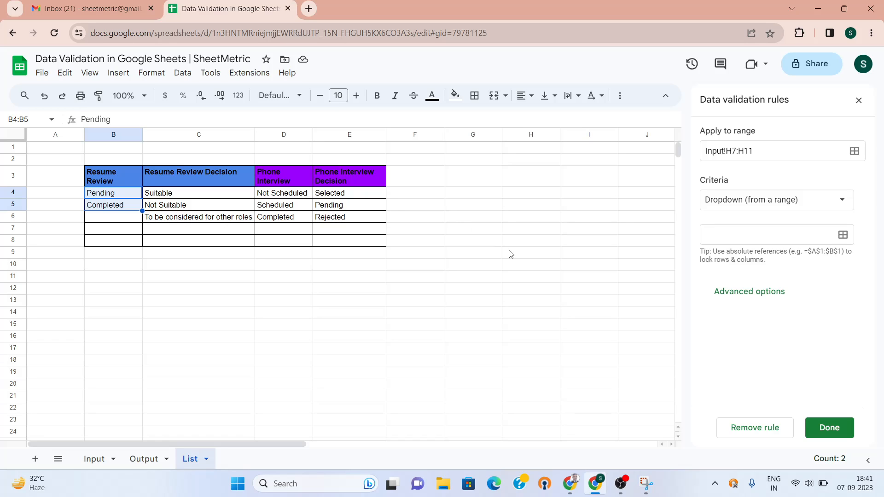
left_click(840, 202)
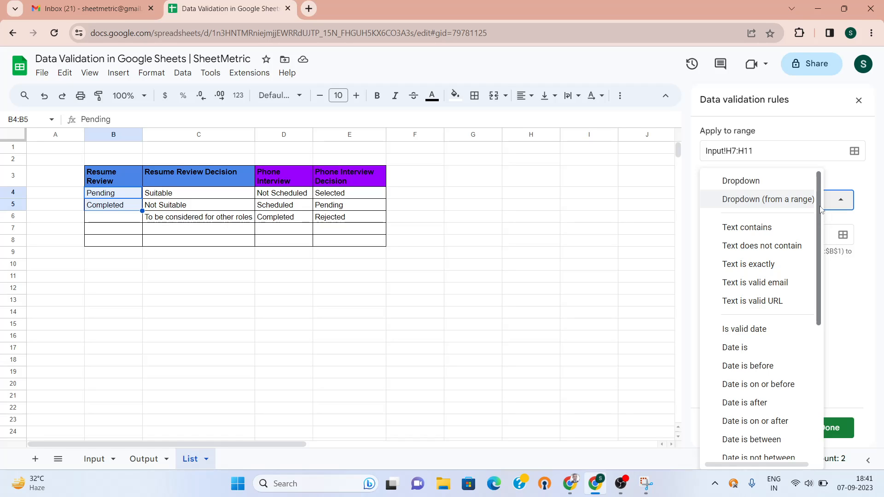
left_click(764, 184)
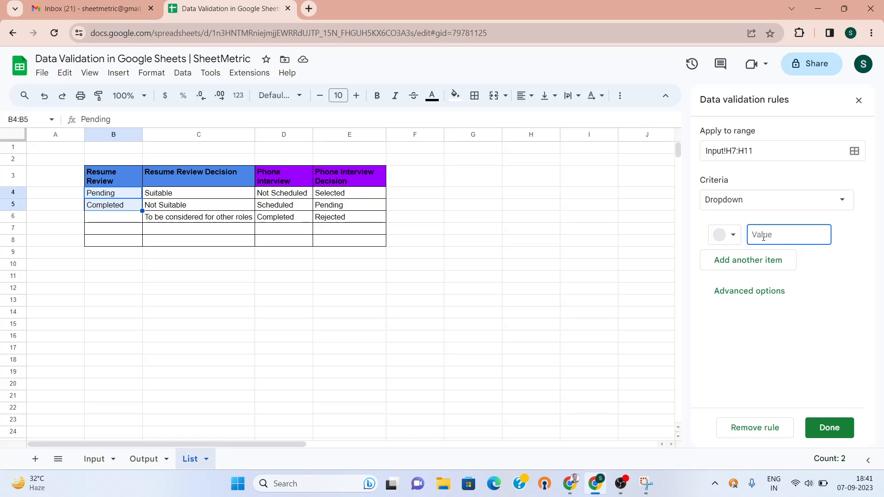
- Enter the dropdown options Suitable in light green and Not Suitable in light red for the Resume Review Decision rule
type("Suitable")
left_click(728, 236)
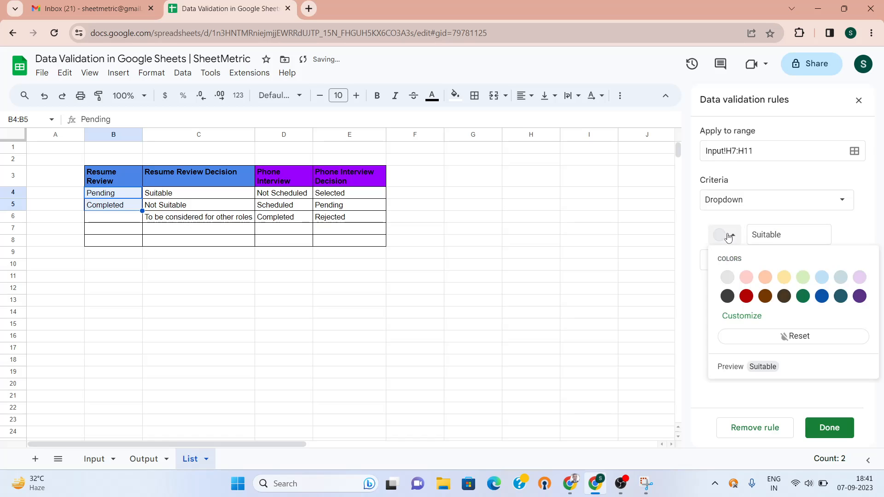
left_click(802, 278)
left_click(743, 260)
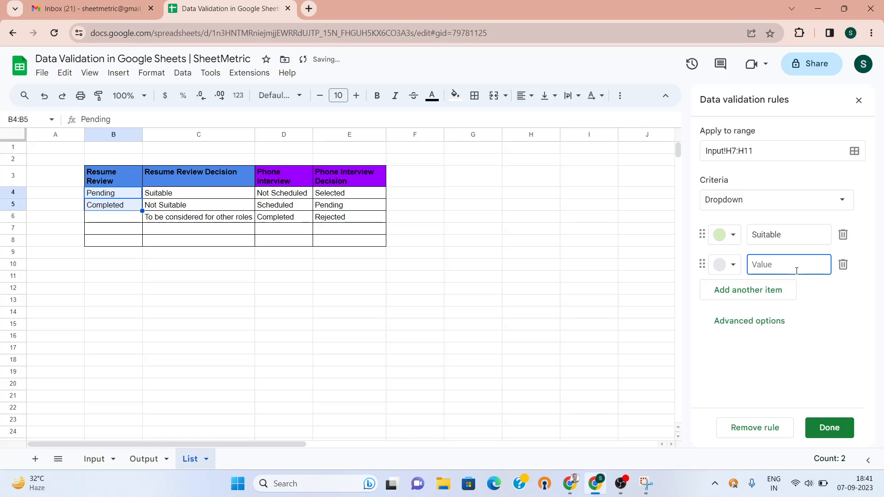
type("Not Suitable")
left_click(732, 267)
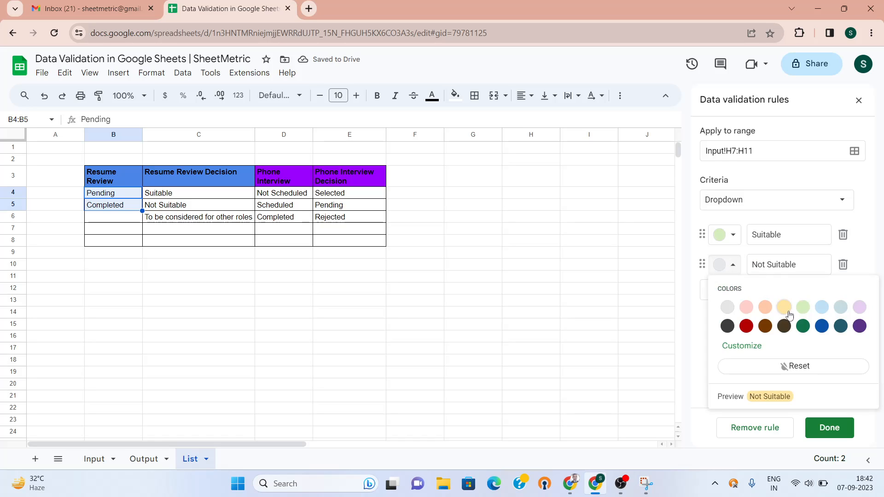
left_click(746, 307)
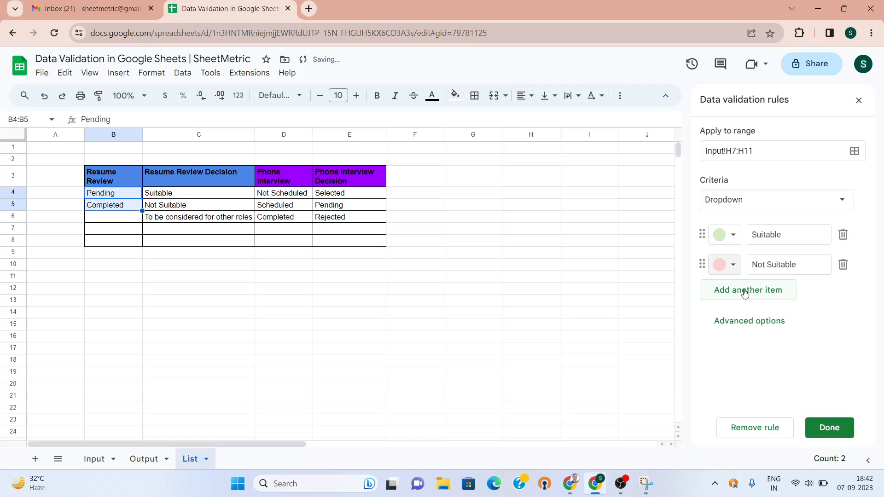
- Add a third dropdown option, Considered for other rols, in light yellow, and save the Resume Review Decision rule
left_click(745, 291)
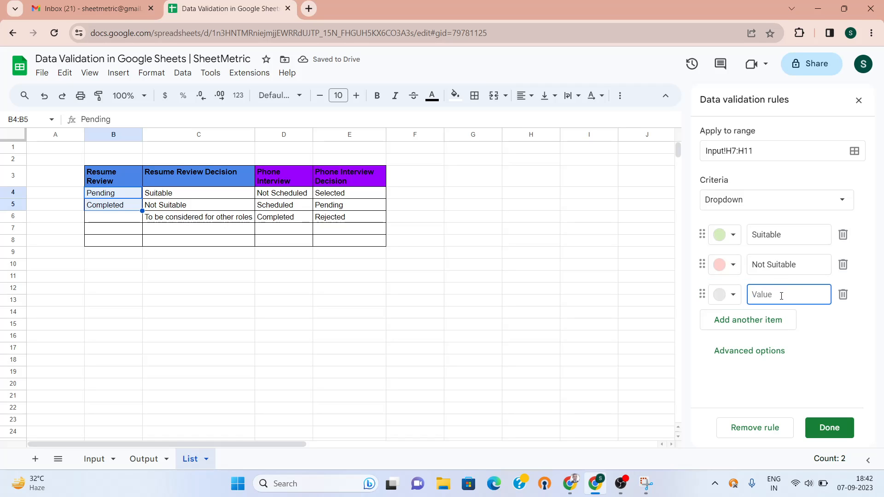
type("Conis")
key("BackSpace")
key("BackSpace")
type("sidered for other rols")
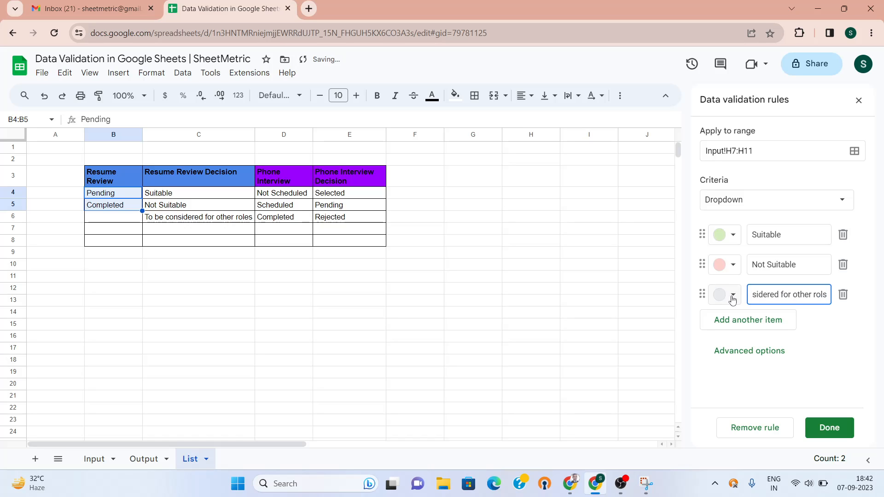
left_click(732, 299)
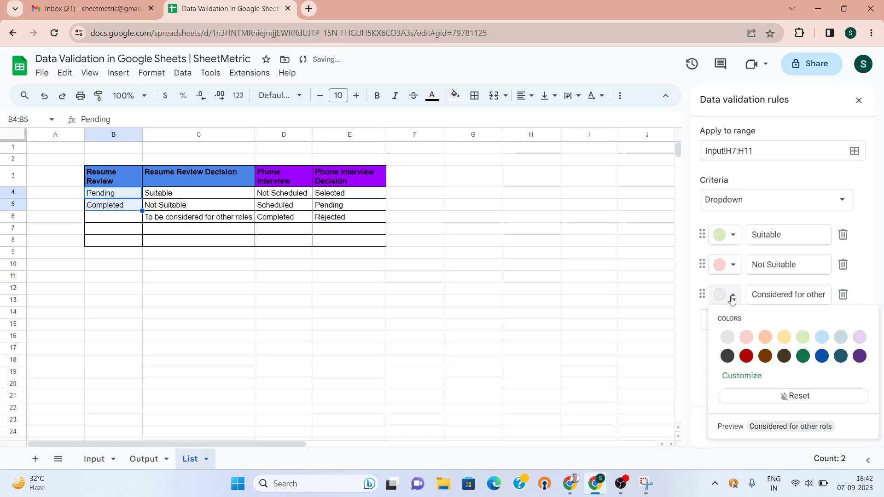
left_click(784, 338)
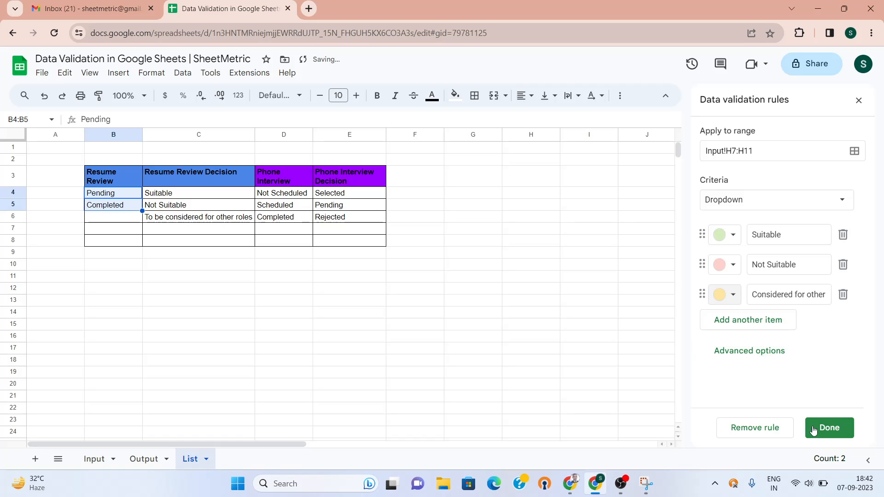
left_click(828, 428)
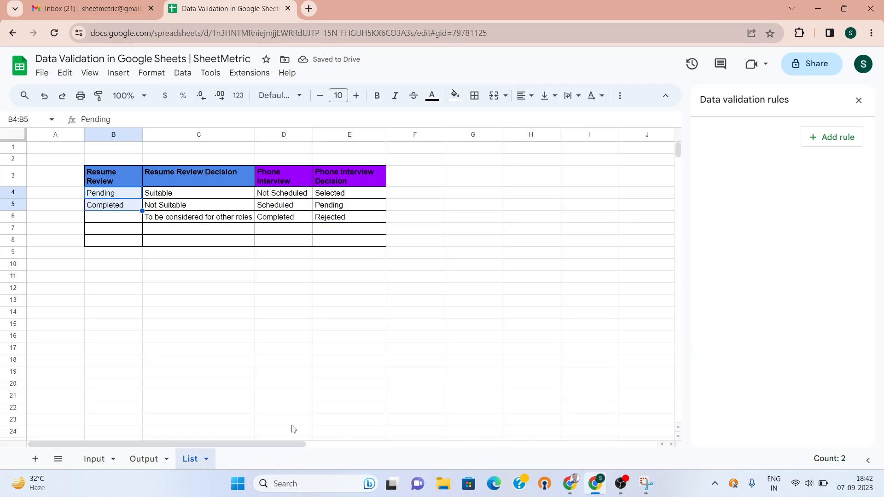
- On the Input sheet, set the Resume Review Decisions to Suitable in H7, Not Suitable in H8 and Considered for other rols in H9
left_click(105, 459)
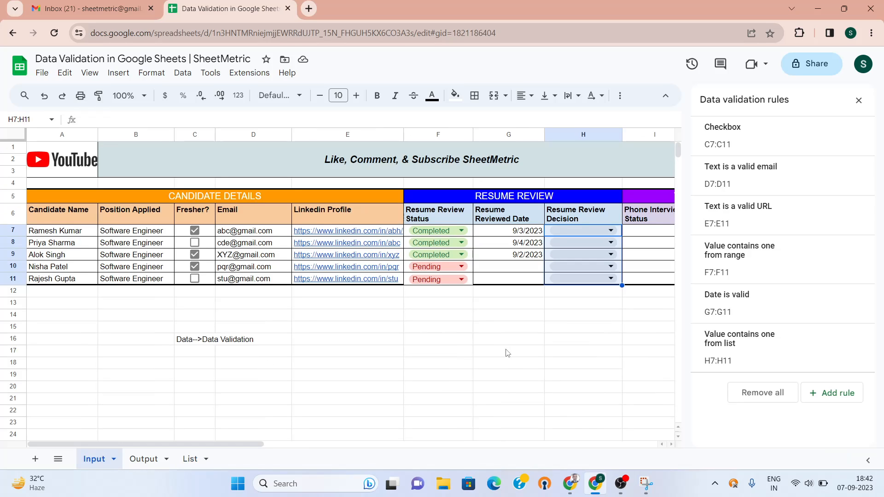
left_click(509, 366)
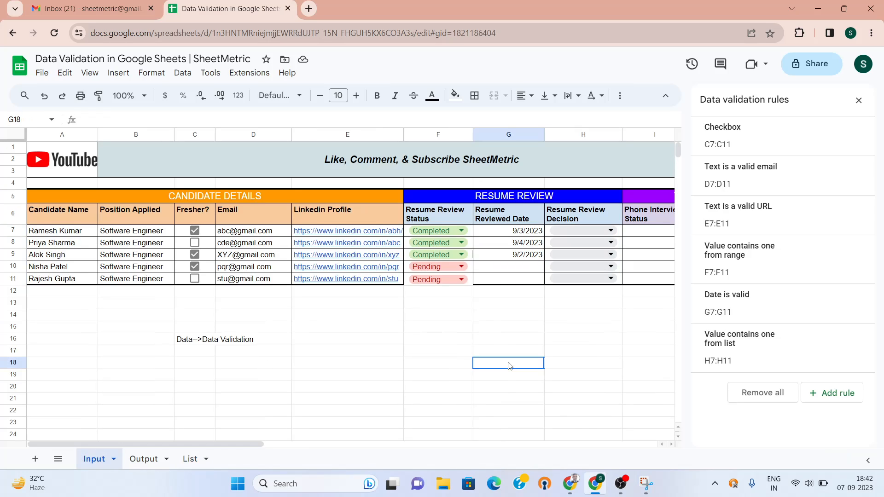
left_click(609, 232)
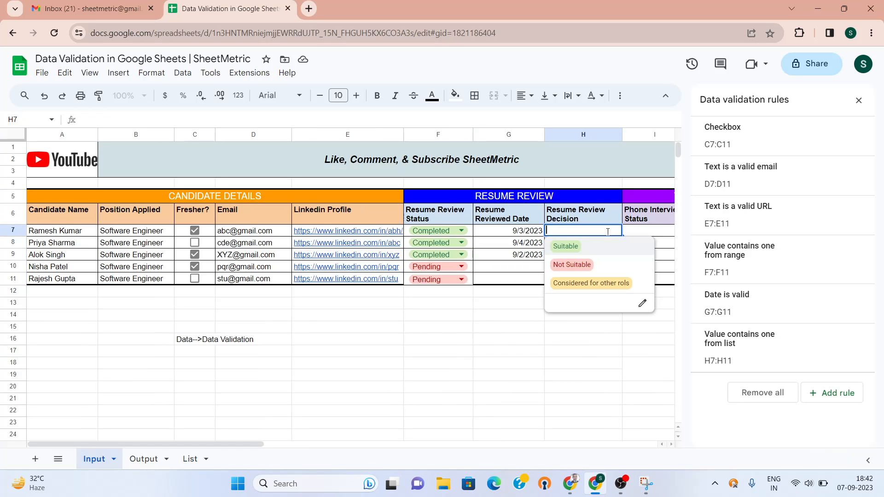
left_click(582, 251)
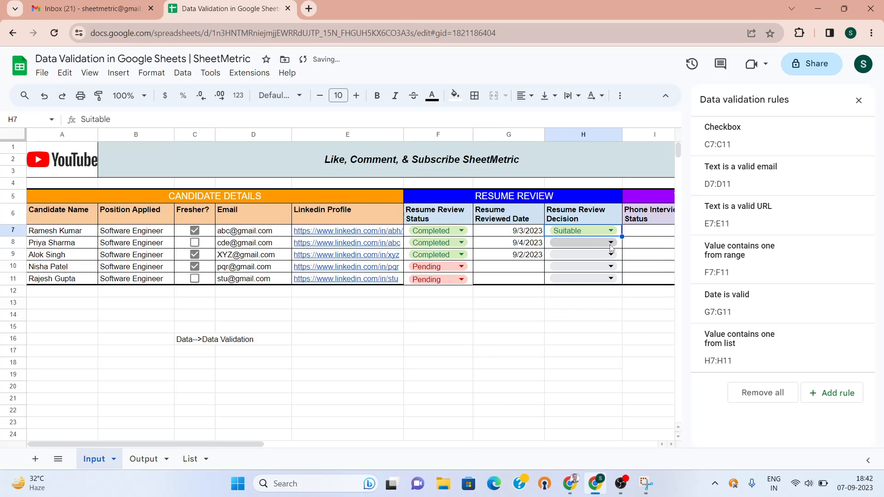
left_click(610, 245)
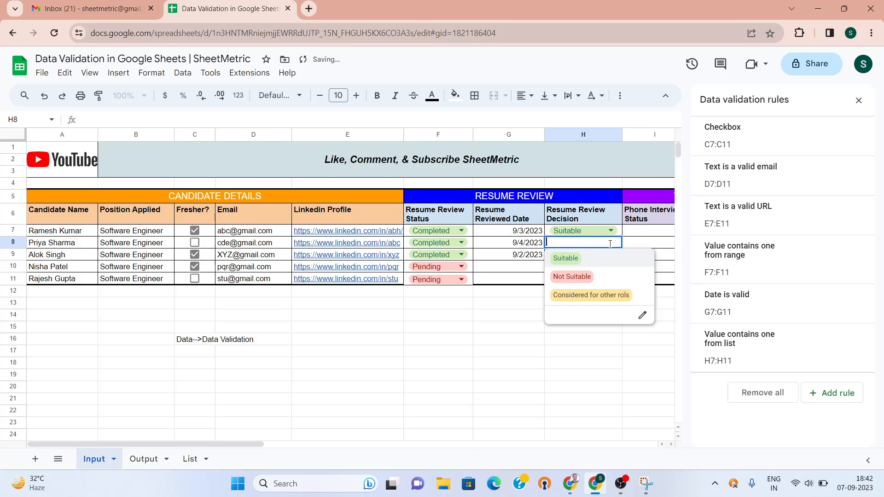
left_click(587, 277)
left_click(594, 254)
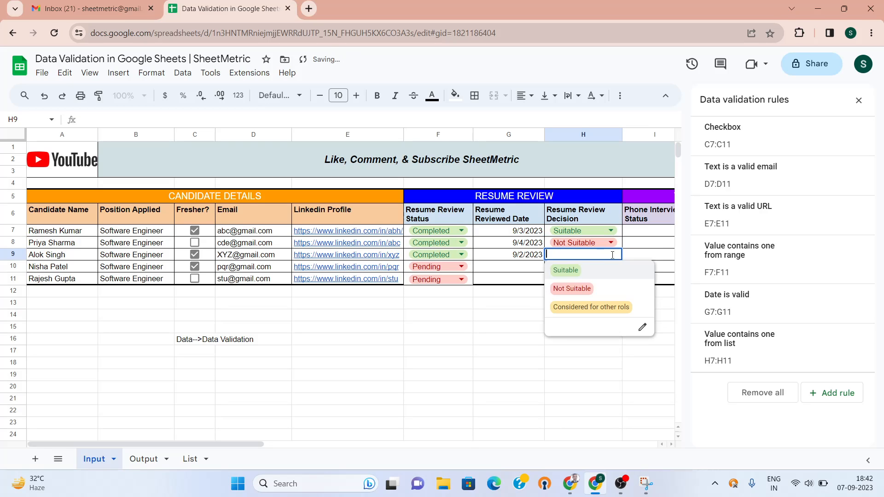
left_click(598, 306)
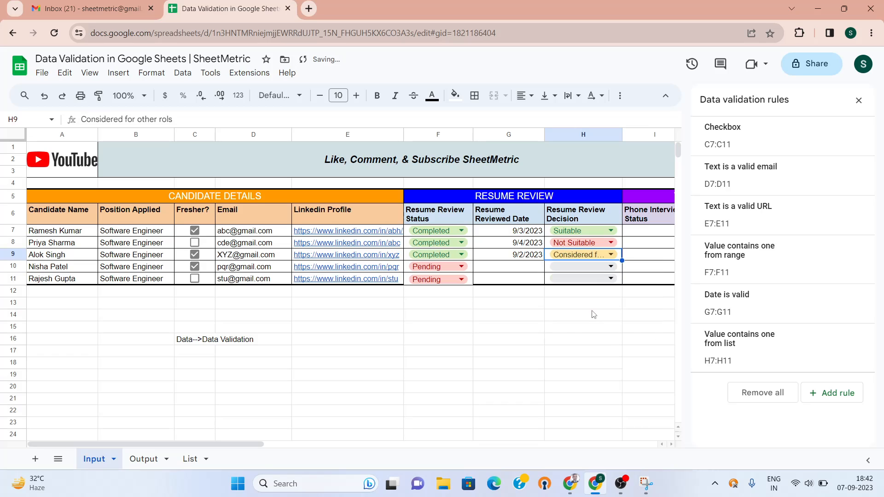
- Add a new data validation rule to the Phone Interview Status cells I7:I11
left_click(551, 331)
key("Right")
key("Right")
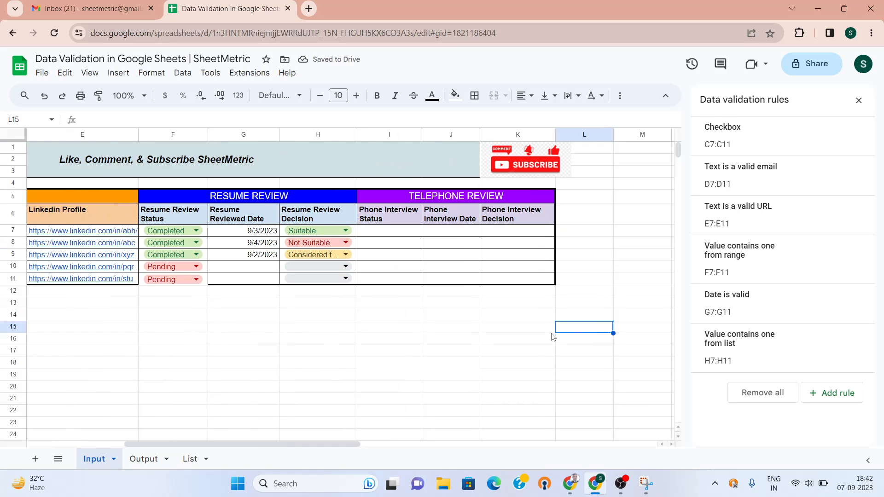
key("Left")
key("Left")
key("Left")
key("Up")
key("Up")
key("Up")
key("Up")
key("Up")
key("Up")
key("Up")
key("Up")
key("Up")
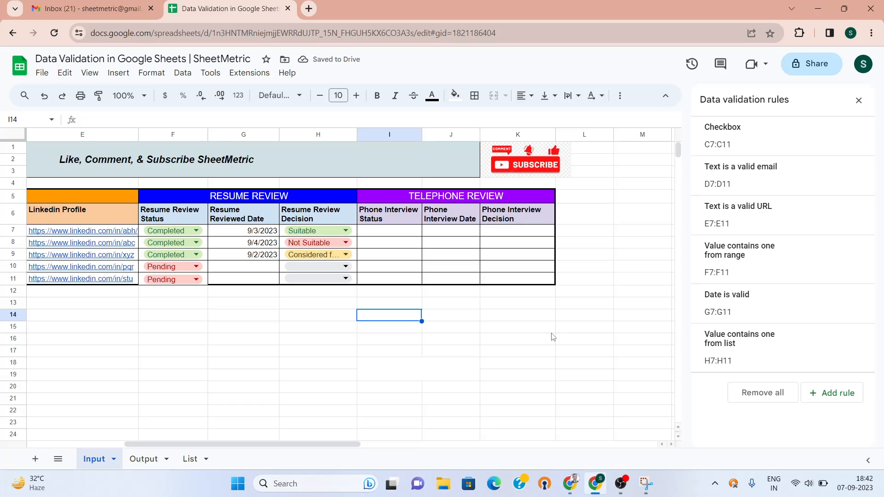
key("Down")
key("shift+Down")
key("shift+Down")
key("shift+Down")
key("shift+Down")
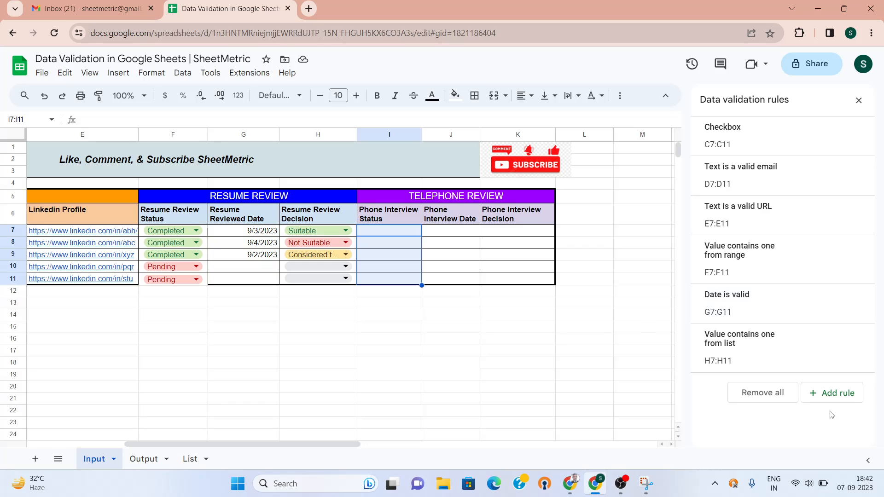
left_click(832, 395)
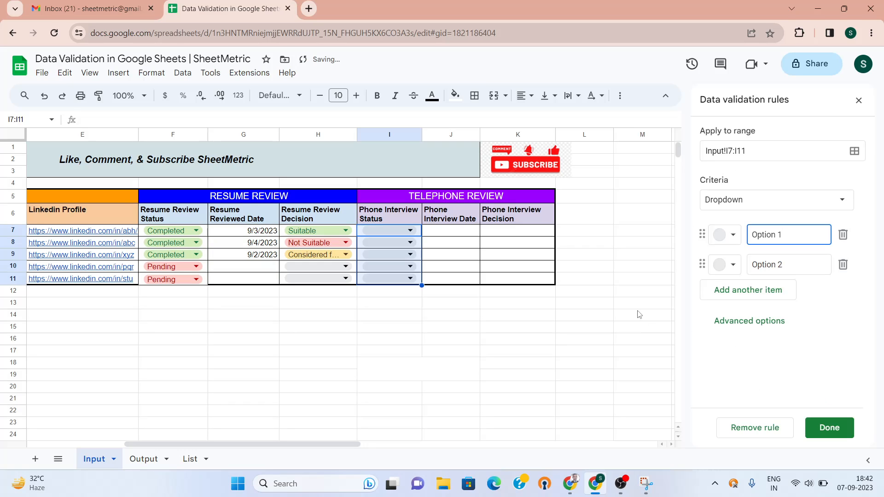
- Set the rule's criteria to Dropdown (from a range) with List!D4:D6 as the source range
left_click(835, 199)
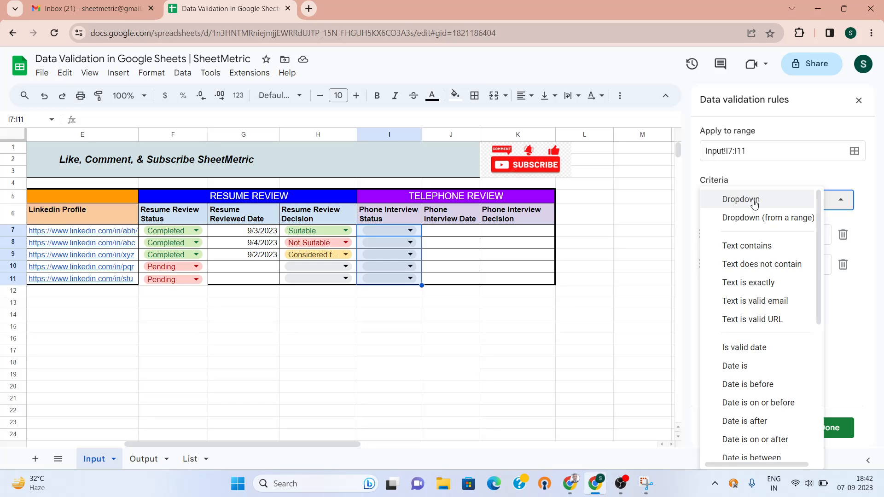
left_click(761, 222)
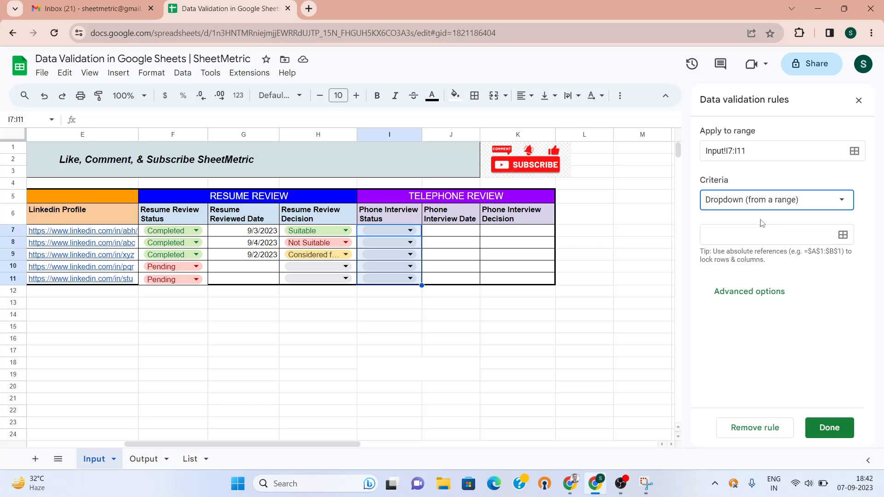
left_click(191, 460)
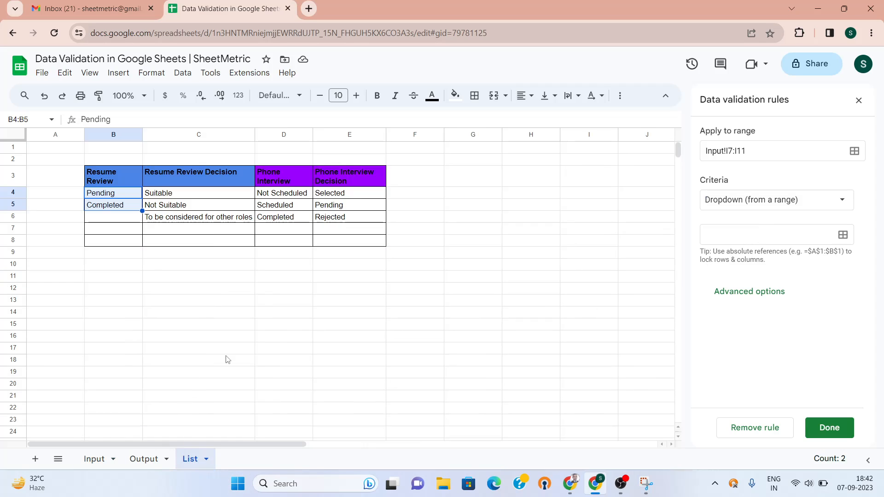
left_click(841, 237)
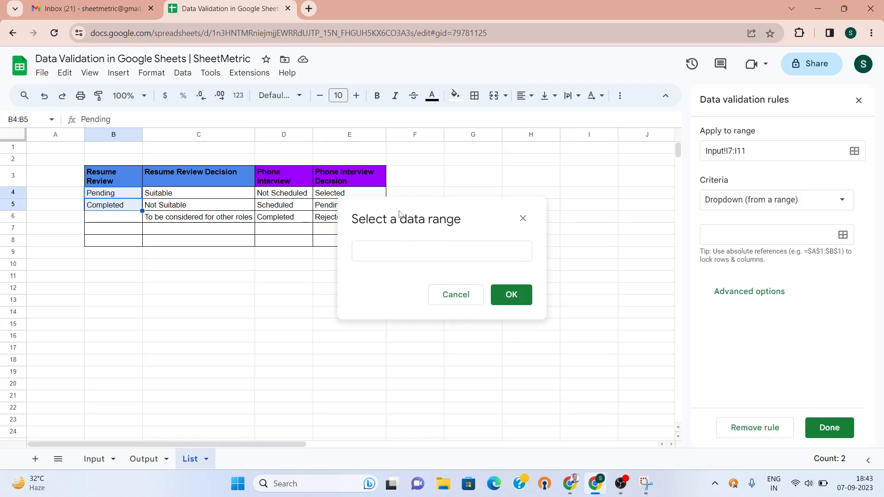
left_click_drag(399, 205, 466, 206)
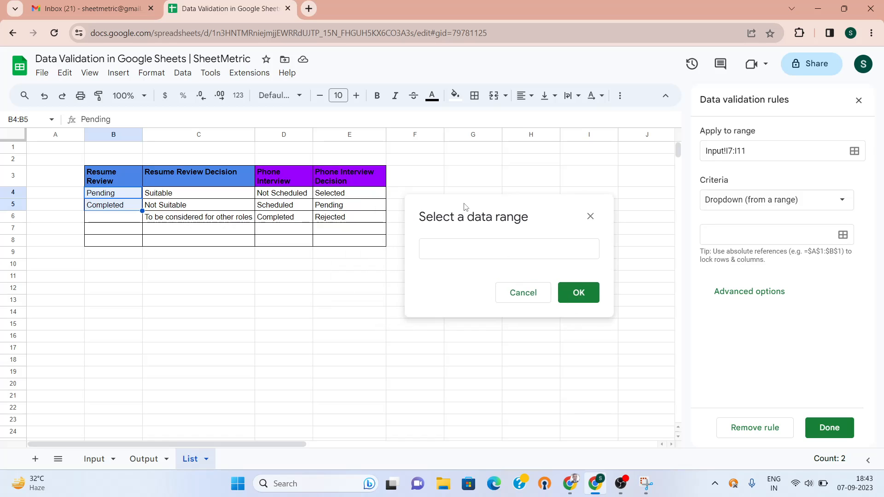
left_click(303, 199)
key("shift+Down")
key("shift+Down")
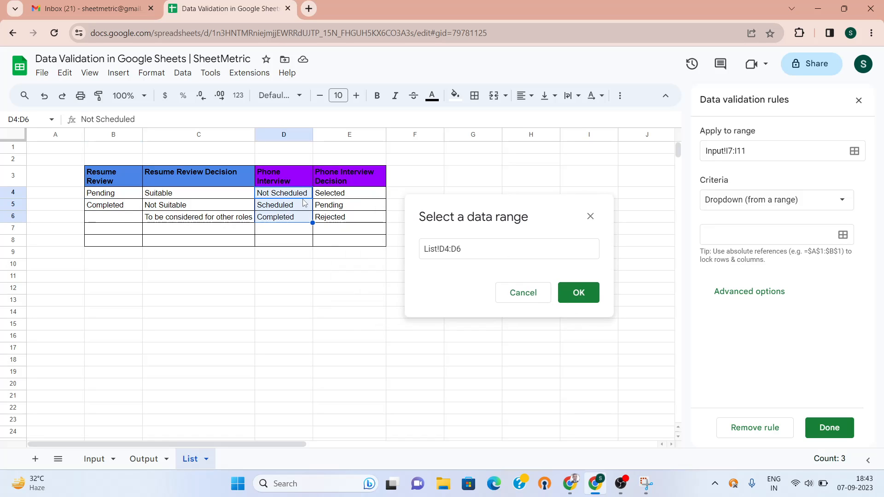
left_click(584, 297)
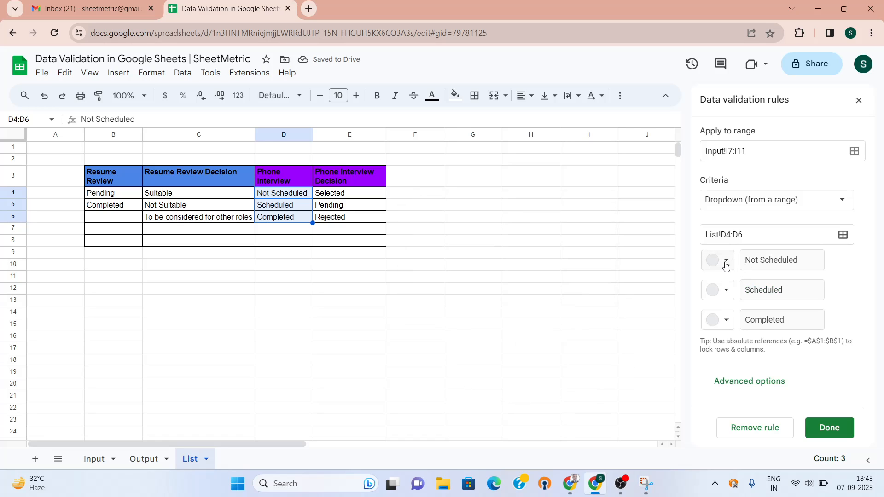
- Colour the options Scheduled light yellow, Completed light green and Not Scheduled light orange, and save the Phone Interview Status rule
left_click(726, 291)
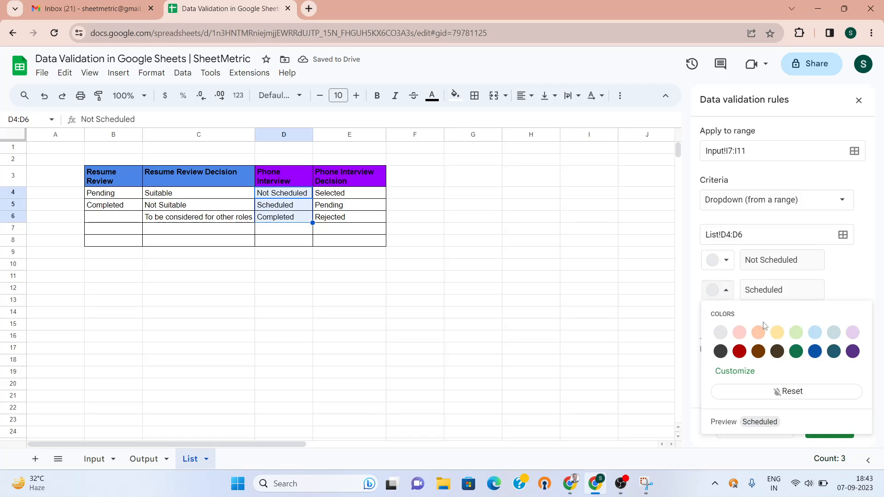
left_click(777, 333)
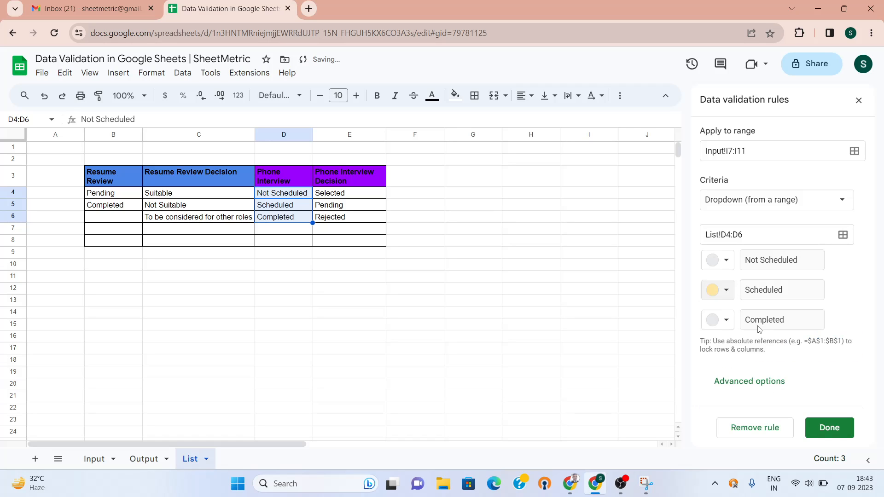
left_click(726, 320)
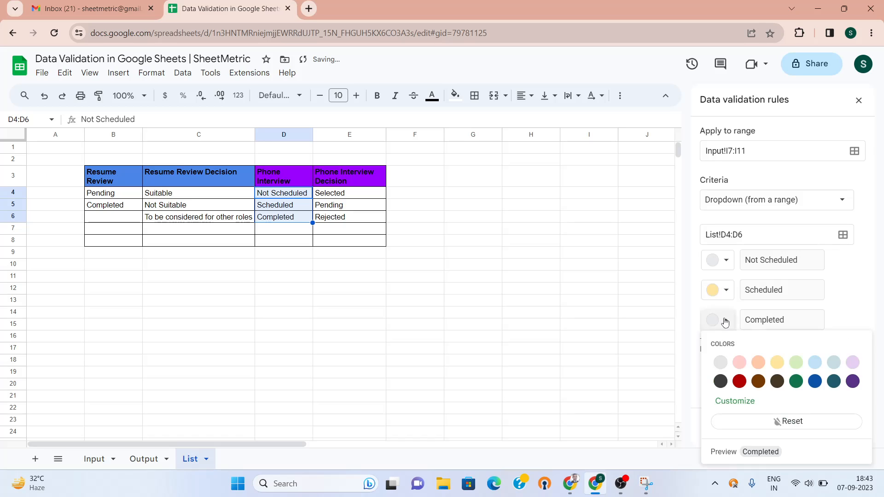
left_click(797, 363)
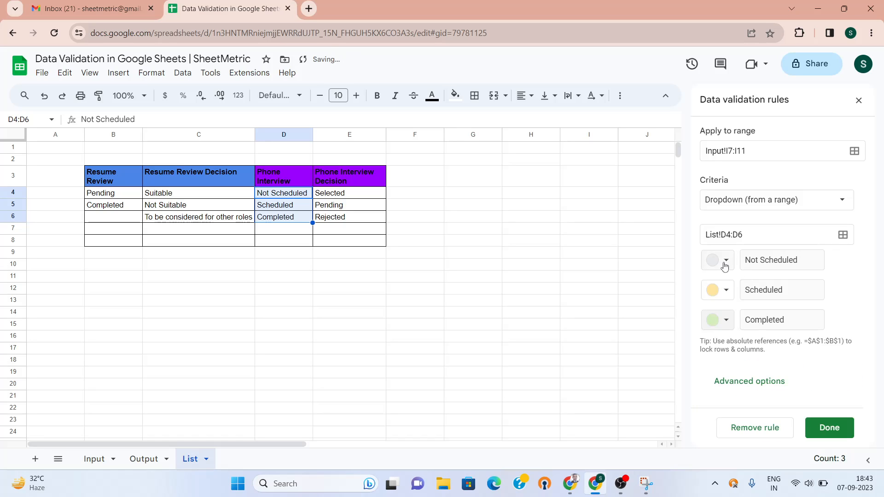
left_click(724, 266)
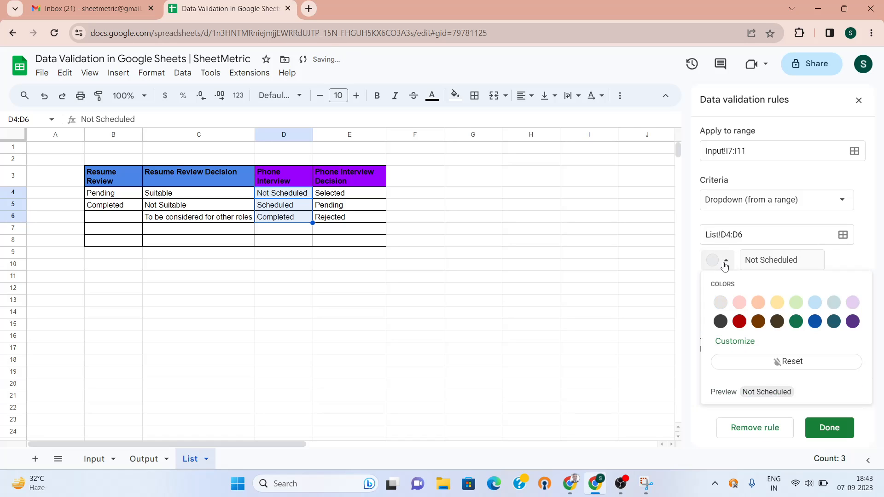
left_click(759, 306)
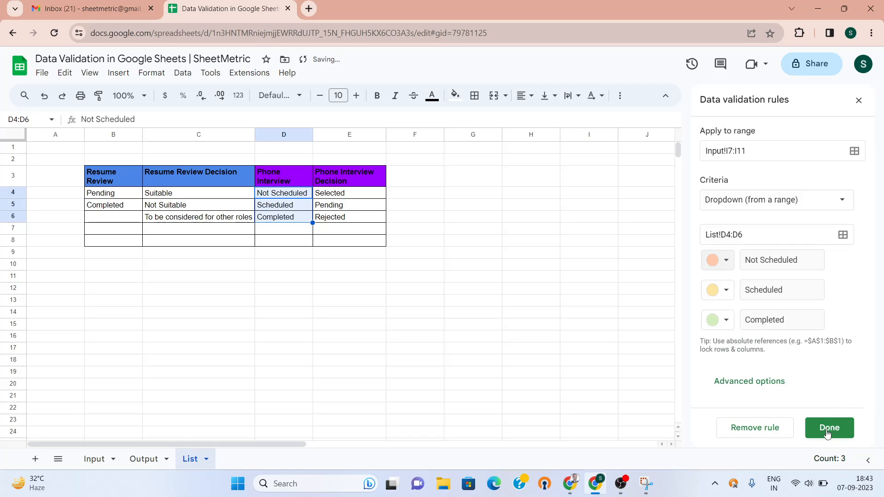
left_click(827, 434)
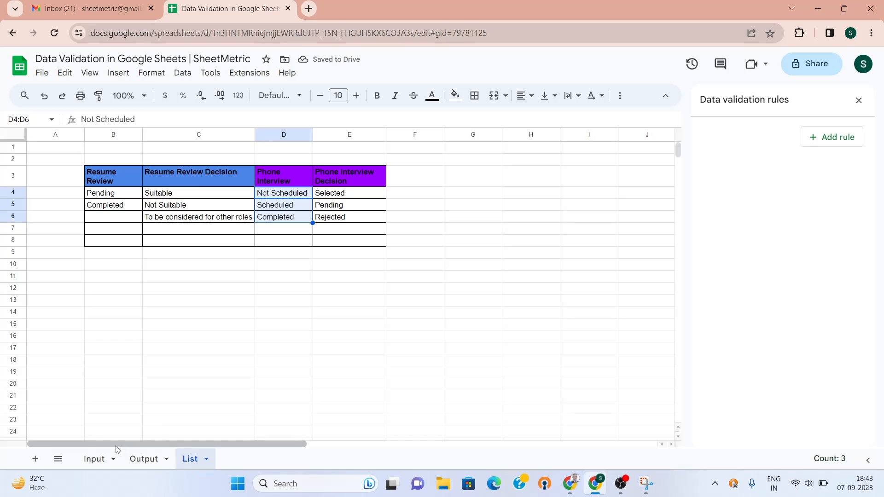
- On the Input sheet, set the Phone Interview Status in I7 to Scheduled, and change it to Completed
left_click(92, 459)
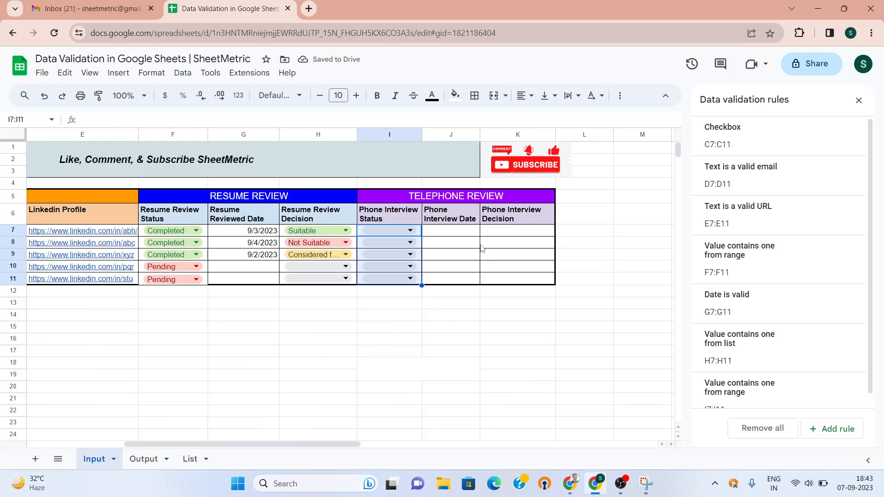
left_click(409, 230)
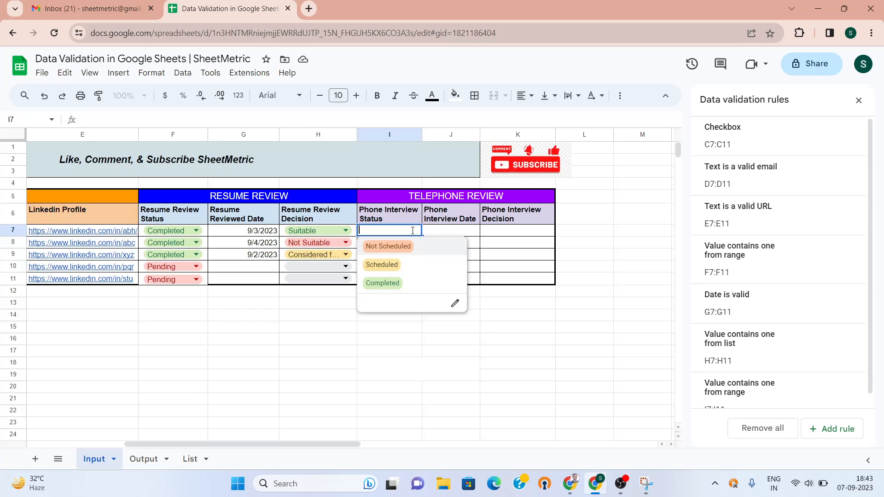
left_click(396, 270)
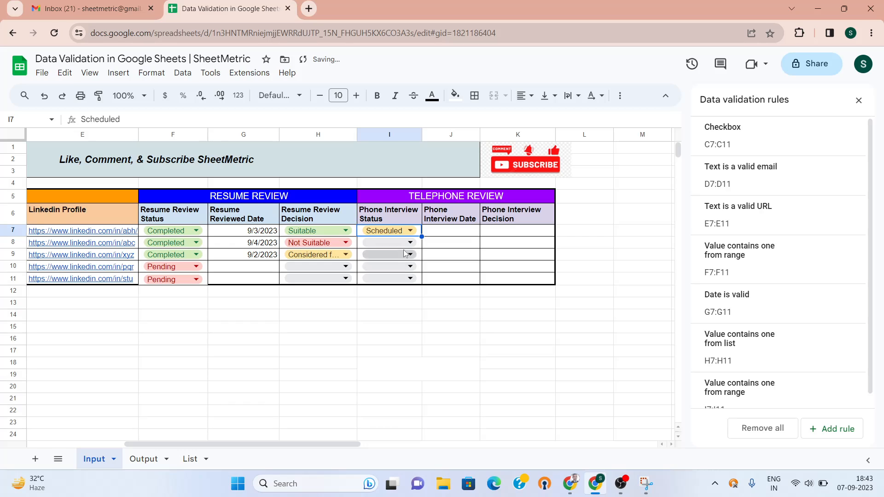
left_click(410, 254)
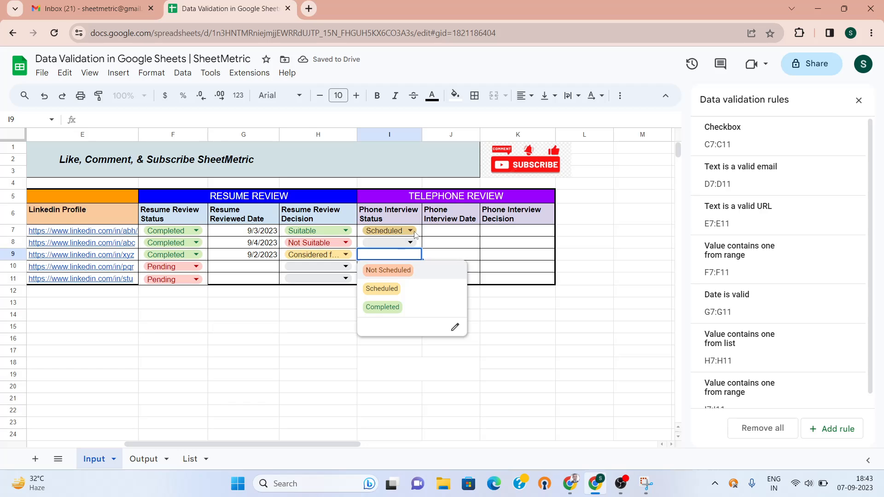
left_click(411, 231)
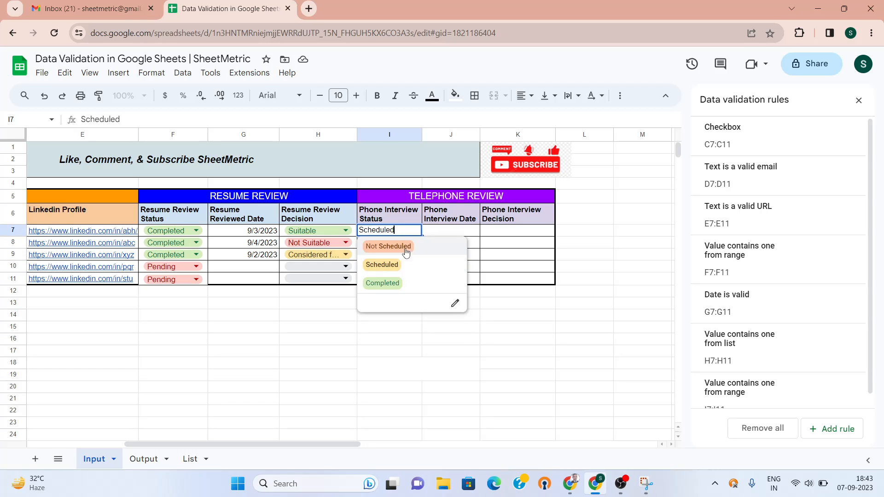
left_click(395, 288)
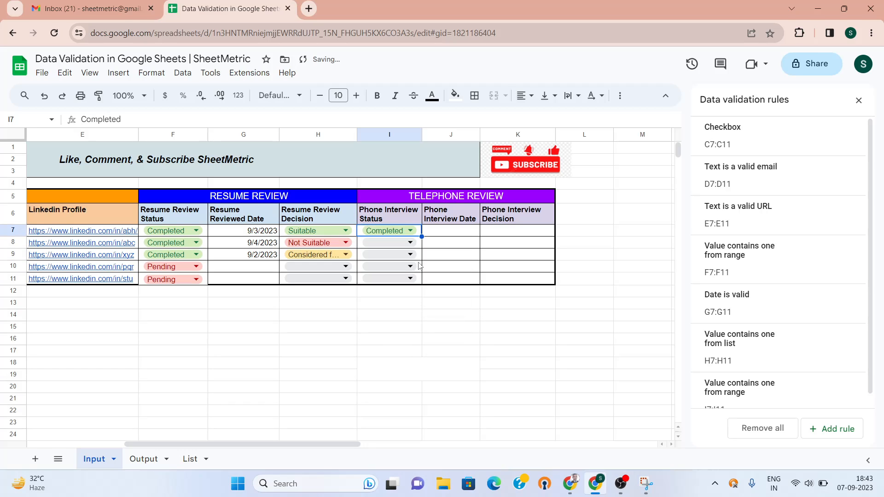
- Add and save a data validation rule with the Is valid date criterion for the Phone Interview Date cells J7:J11
left_click(457, 234)
key("shift+Down")
key("shift+Down")
key("shift+Down")
key("shift+Down")
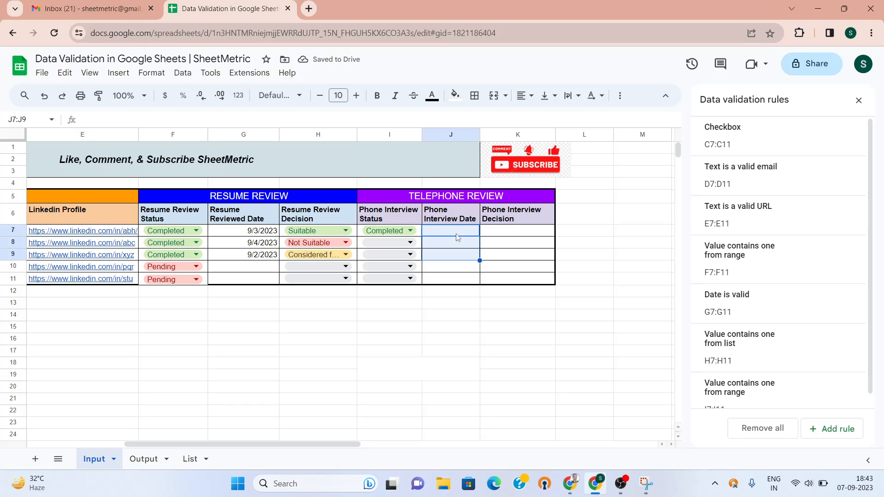
left_click(837, 430)
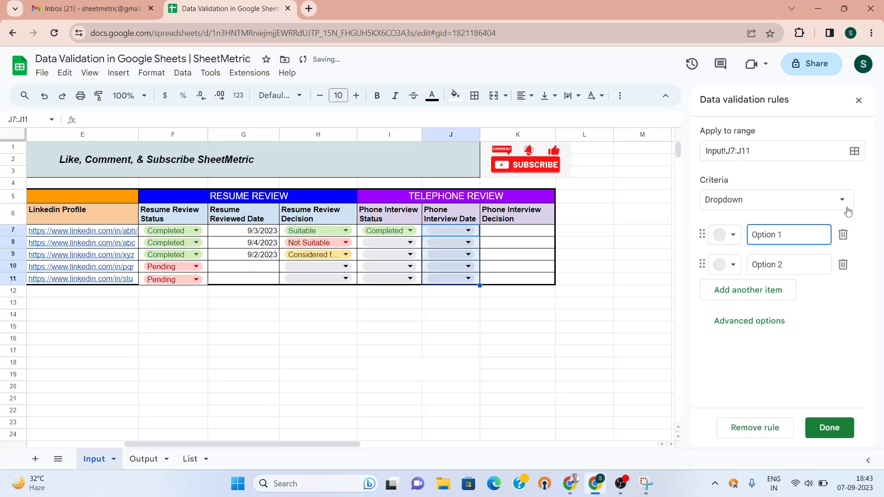
left_click(813, 200)
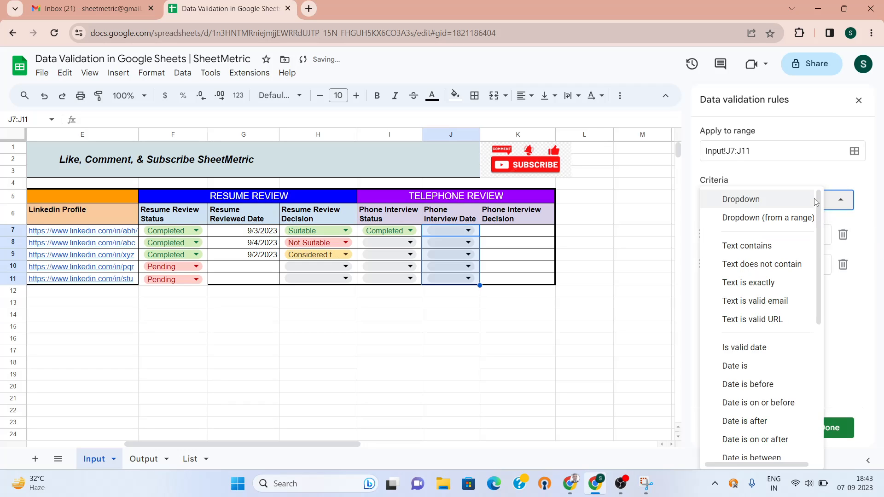
left_click(759, 348)
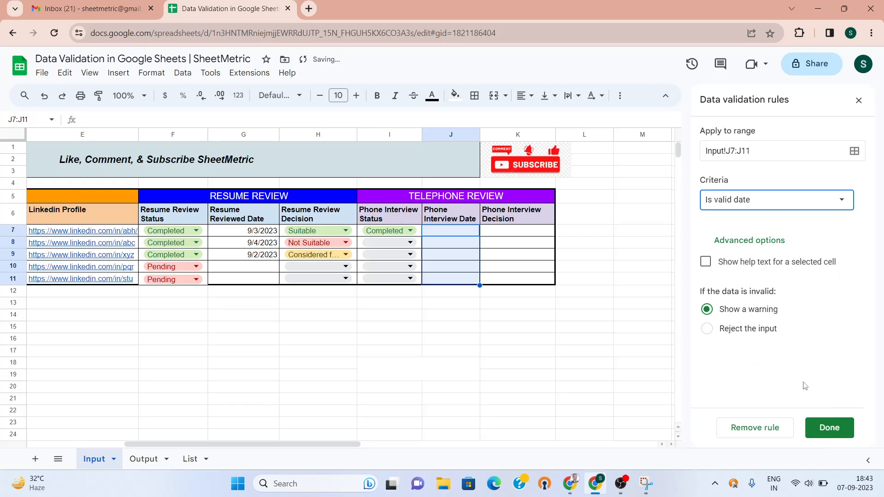
left_click(834, 429)
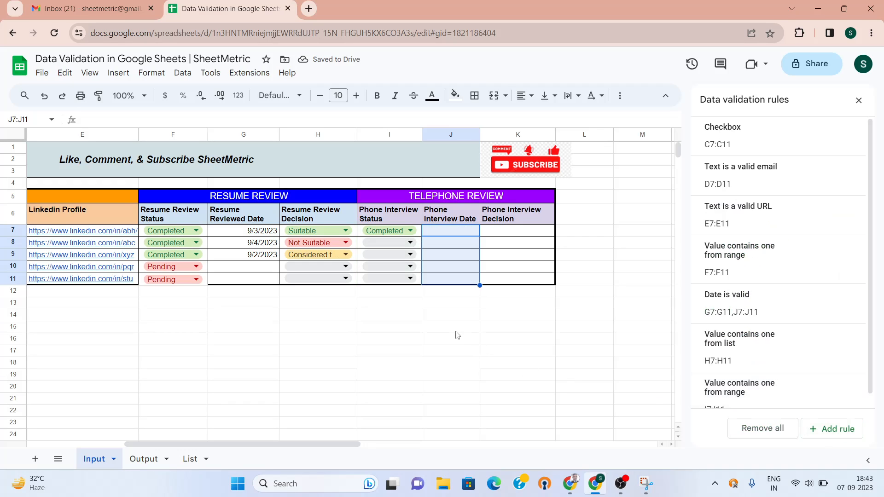
- Pick 9/6/2023 from the calendar as the Phone Interview Date in J8
double_click(458, 243)
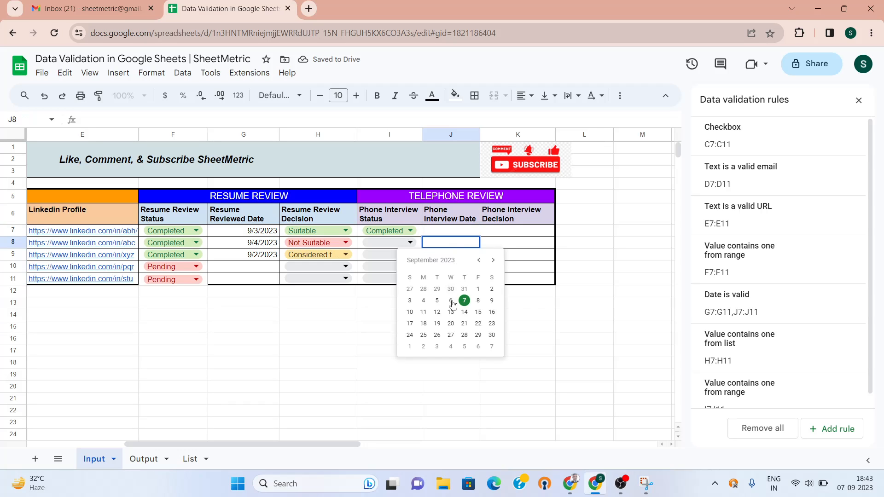
left_click(451, 301)
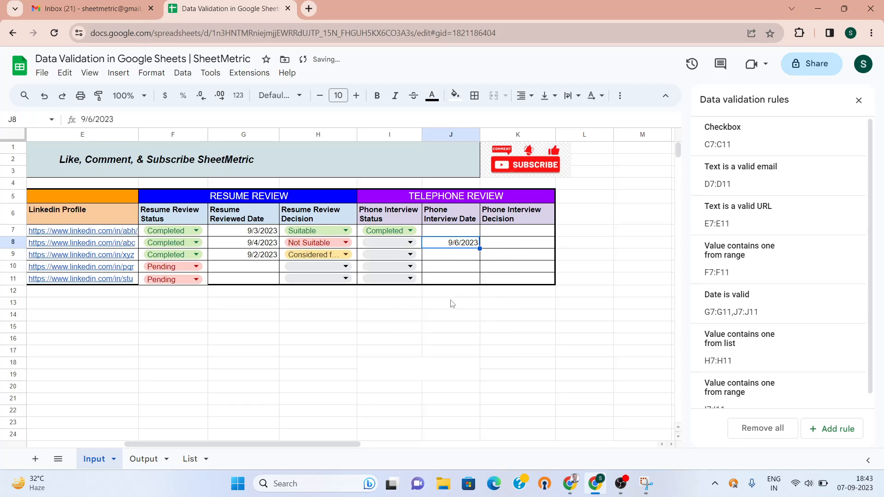
double_click(457, 257)
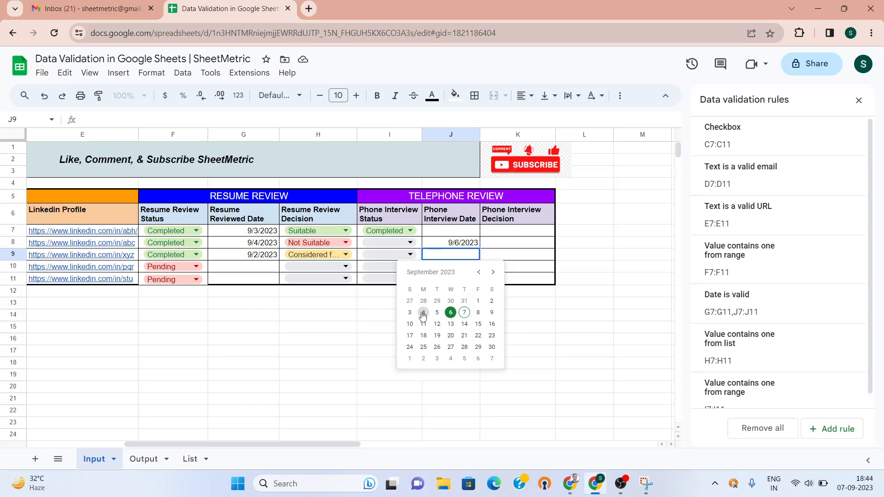
left_click(458, 235)
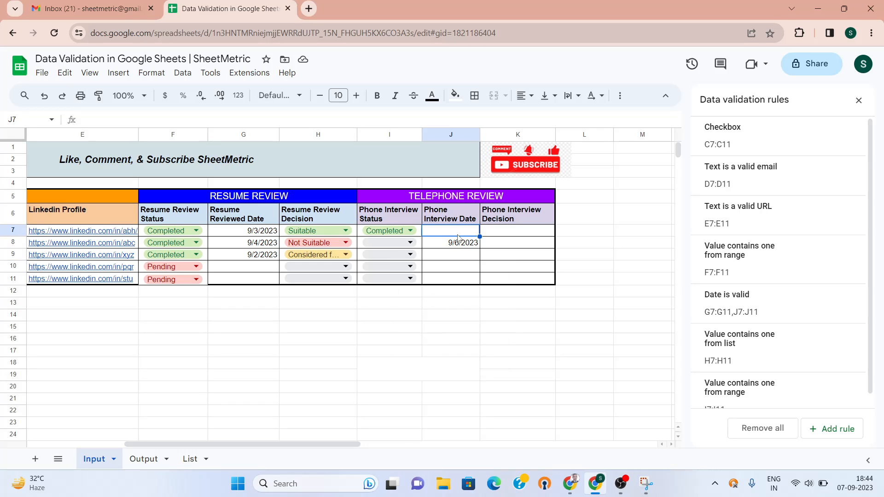
key("shift+Down")
key("shift+Down")
key("shift+Down")
key("shift+Down")
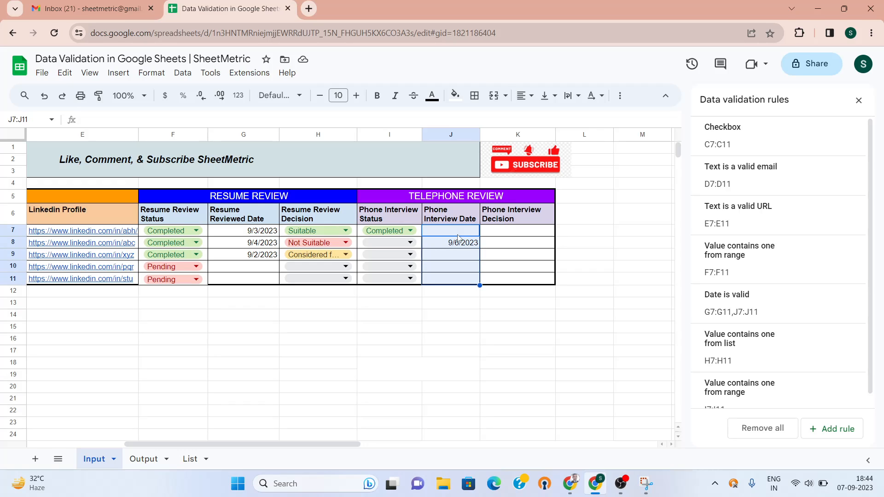
scroll(847, 322, "down", 1)
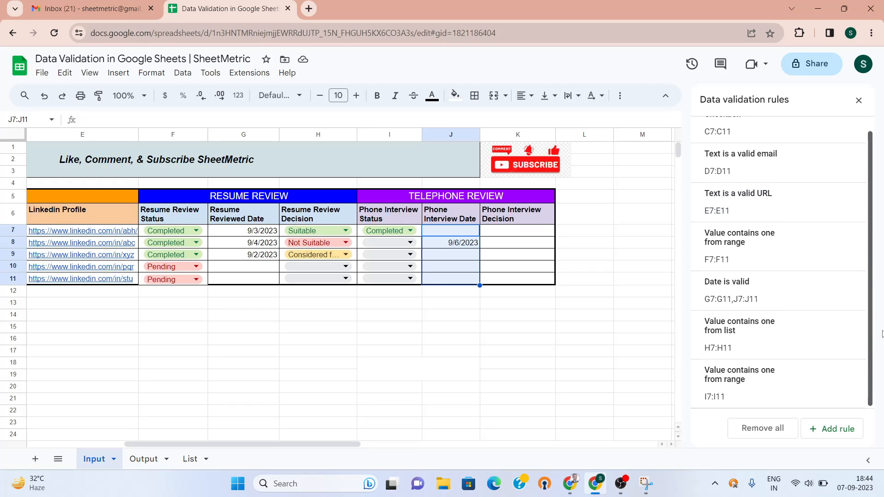
left_click(749, 388)
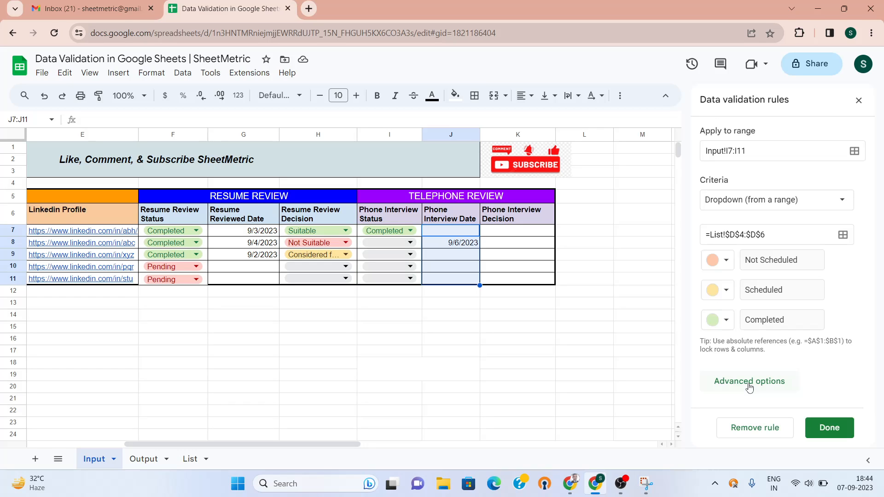
left_click(832, 204)
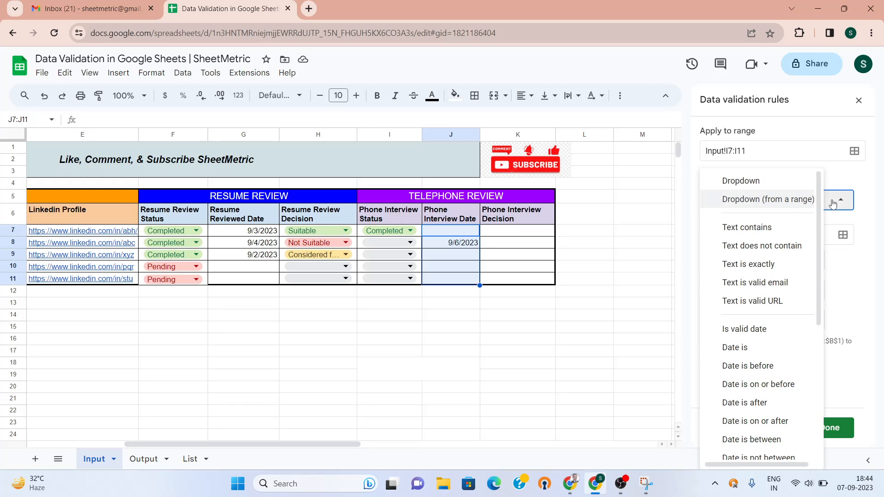
left_click(832, 204)
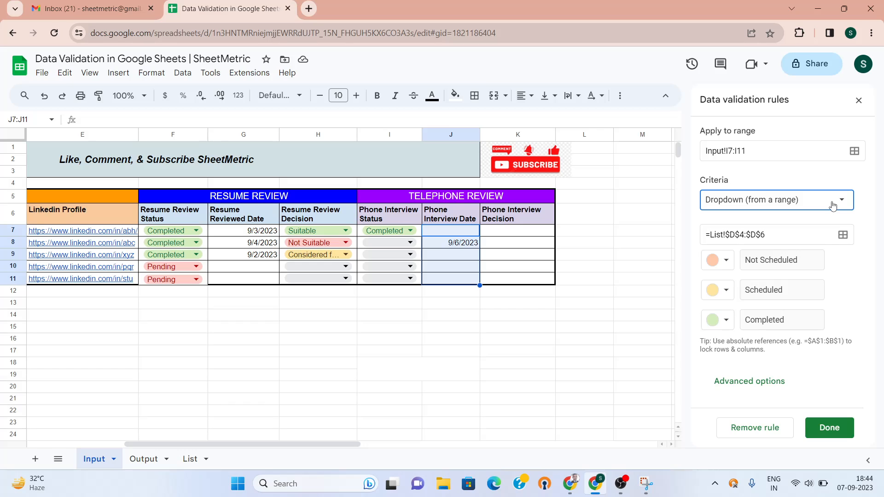
left_click(859, 104)
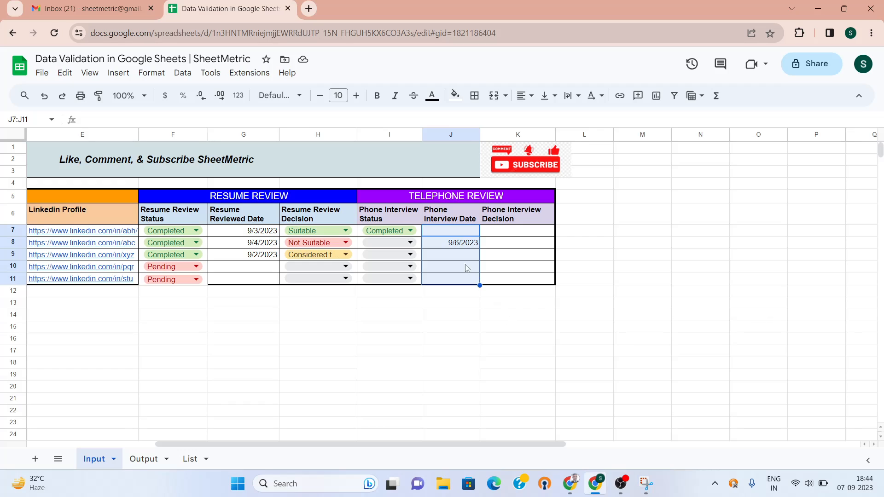
- Reopen the data validation rules with the Phone Interview Date cells J7:J11 selected
left_click(451, 255)
key("Up")
key("Up")
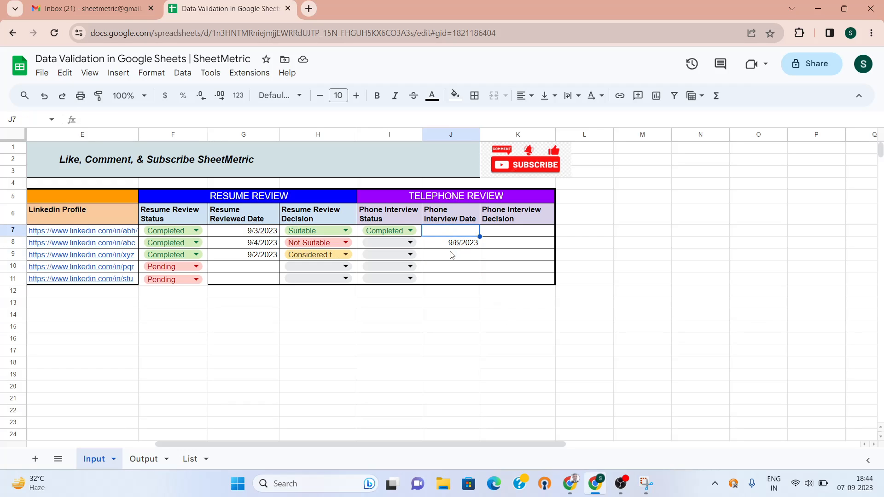
key("shift+Down")
key("shift+Down")
key("shift+Down")
key("shift+Down")
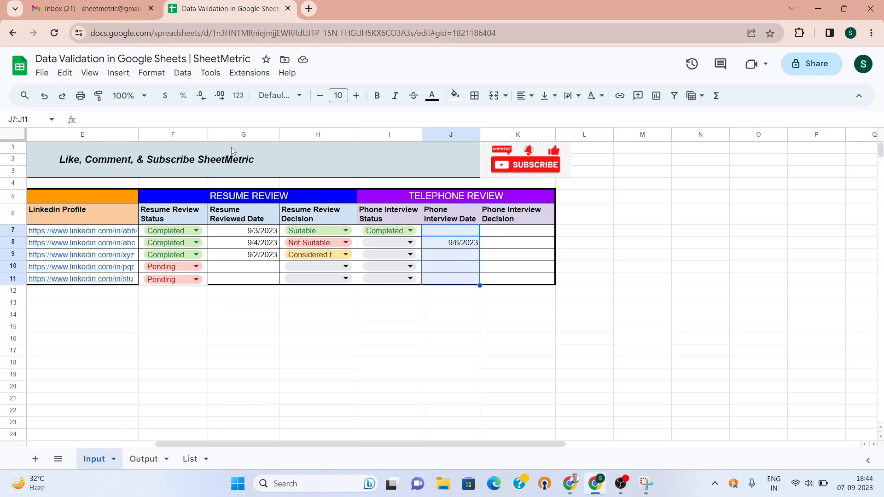
left_click(187, 74)
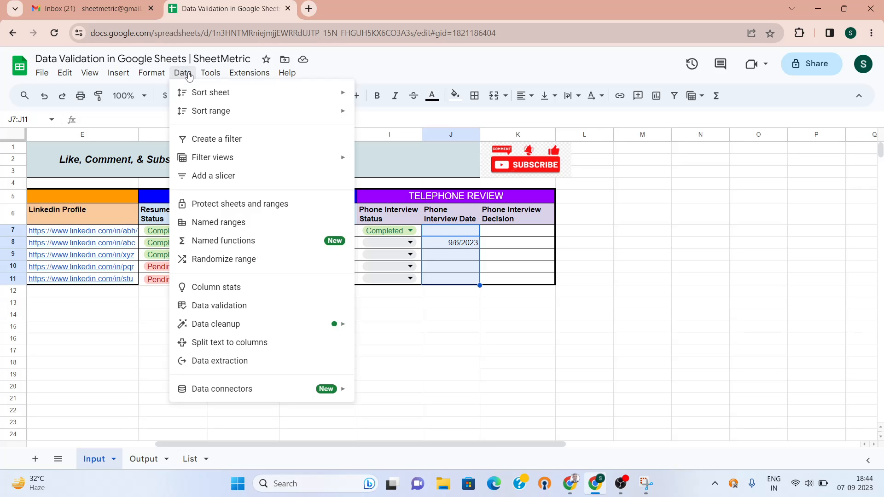
left_click(234, 306)
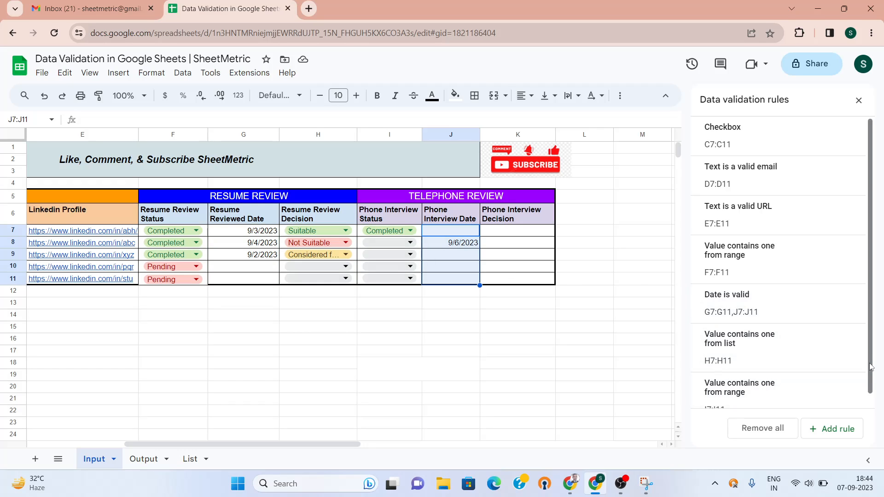
scroll(870, 367, "down", 1)
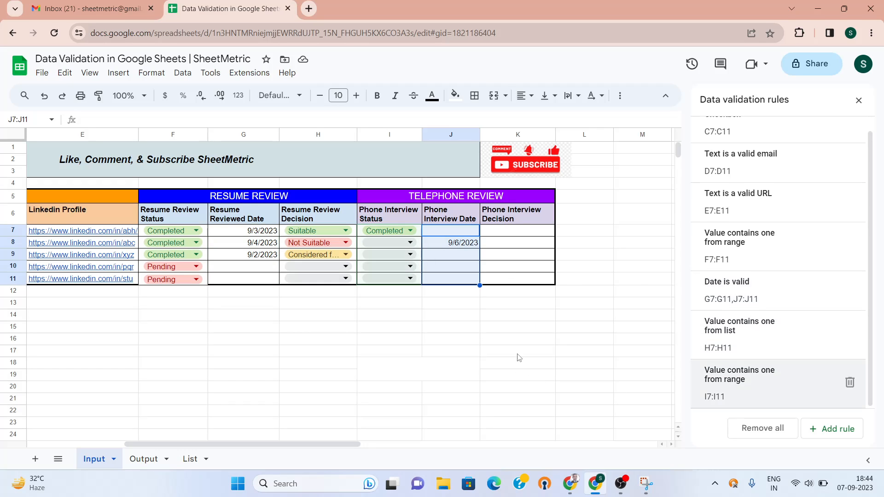
- Remove J7:J11 from the valid-date rule so that it applies only to Input!G7:G11, and save the rule
mouse_move(753, 390)
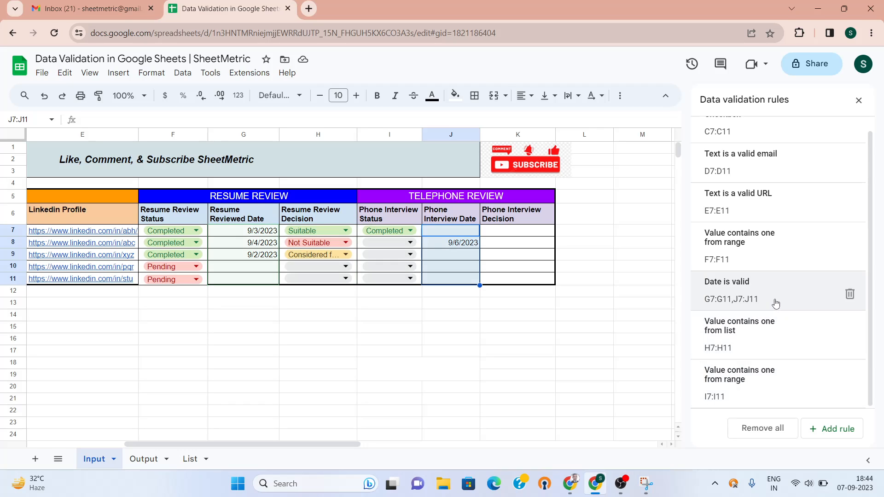
left_click(752, 298)
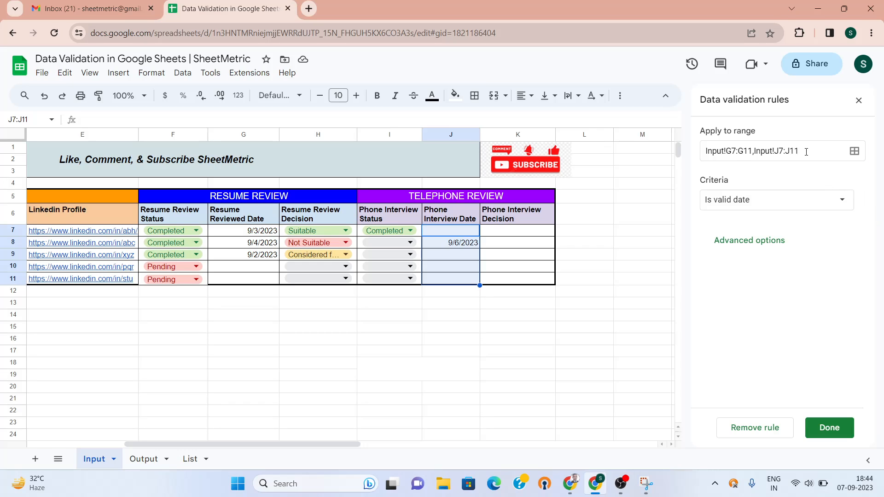
left_click_drag(806, 152, 753, 152)
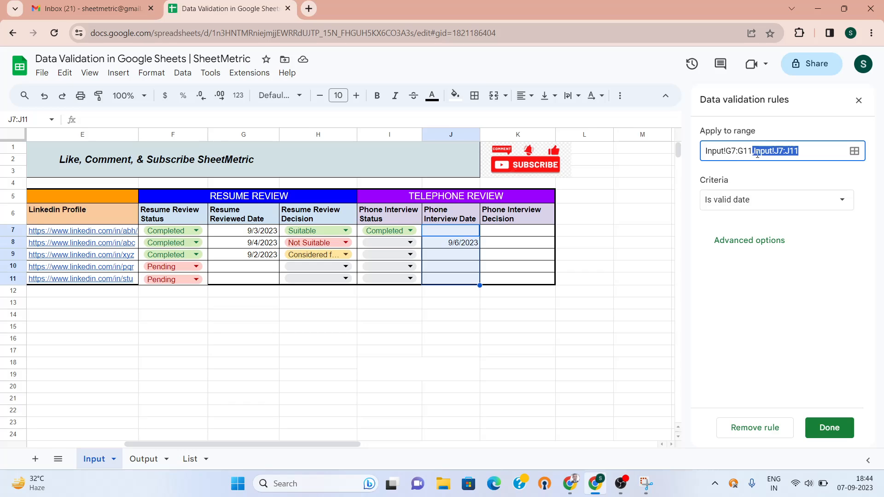
left_click(808, 152)
key("shift+Left")
key("shift+Left")
key("shift+Left")
key("shift+Left")
key("shift+Left")
key("shift+Left")
key("shift+Left")
key("shift+Left")
key("shift+Left")
key("shift+Left")
key("shift+Left")
key("BackSpace")
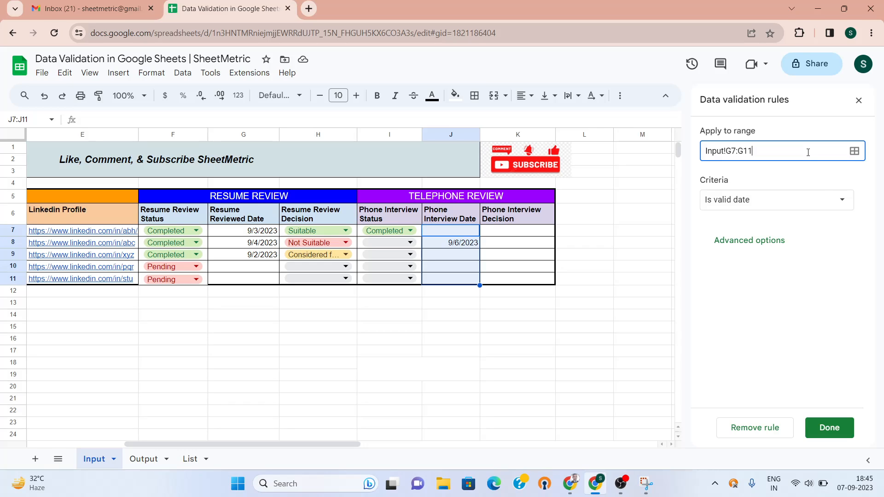
left_click(827, 432)
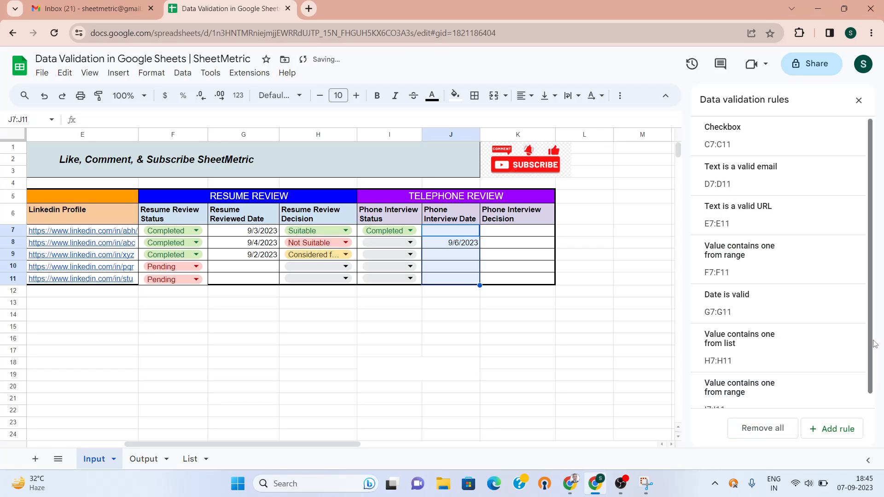
- Add and save a data validation rule for the Phone Interview Date cells J7:J11 with the criterion Date is on or before today
scroll(872, 345, "down", 1)
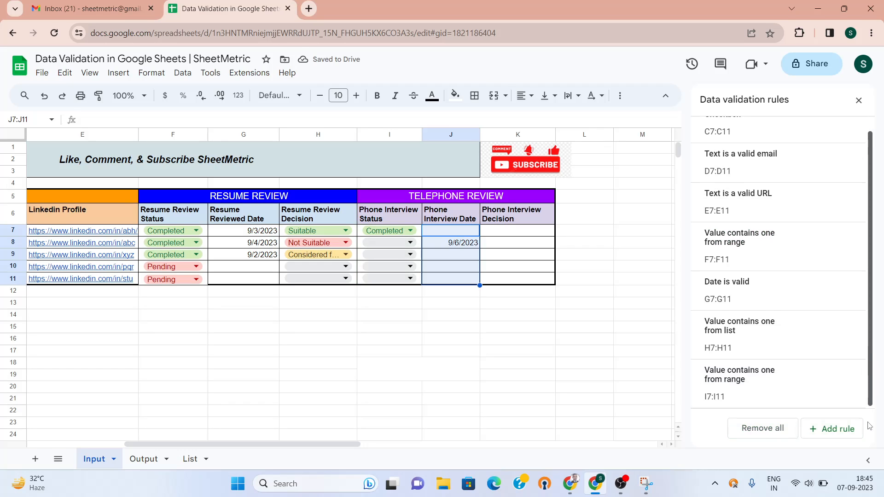
left_click(836, 429)
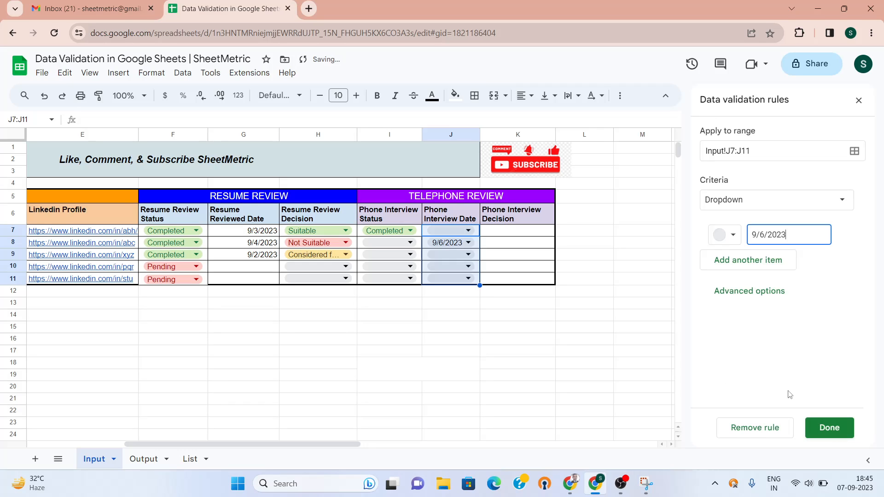
left_click(813, 200)
left_click_drag(816, 250, 823, 325)
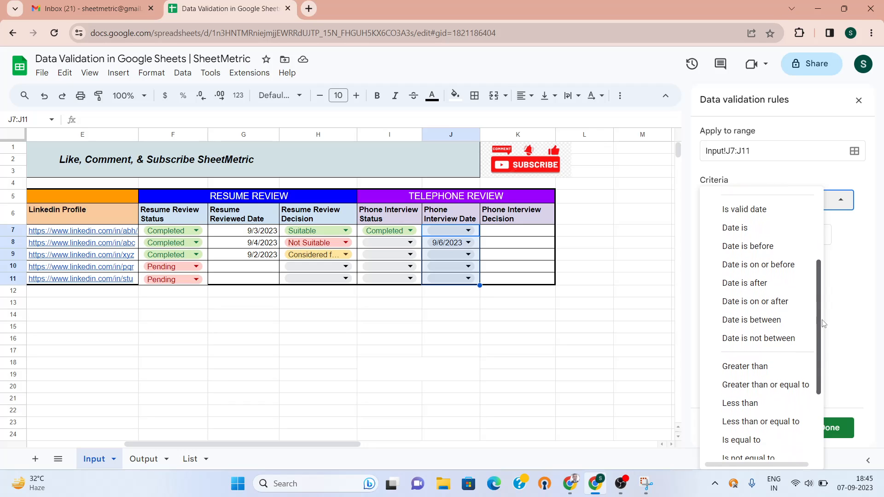
left_click(783, 271)
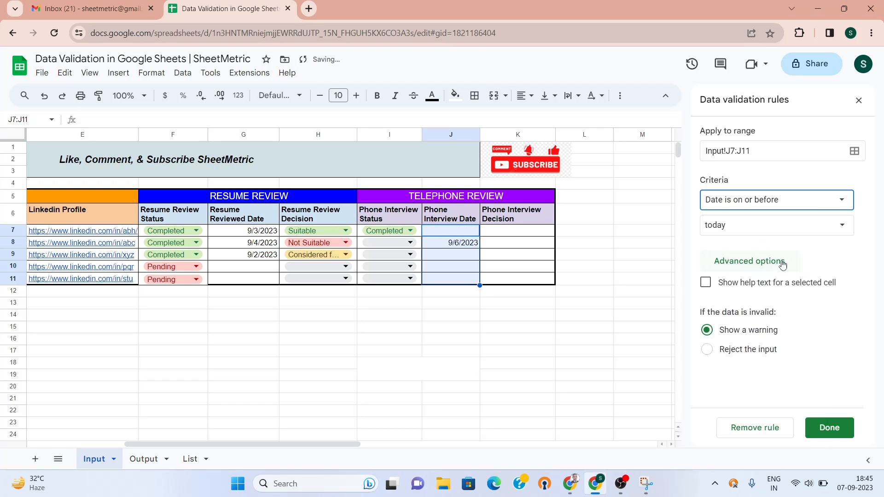
left_click(829, 428)
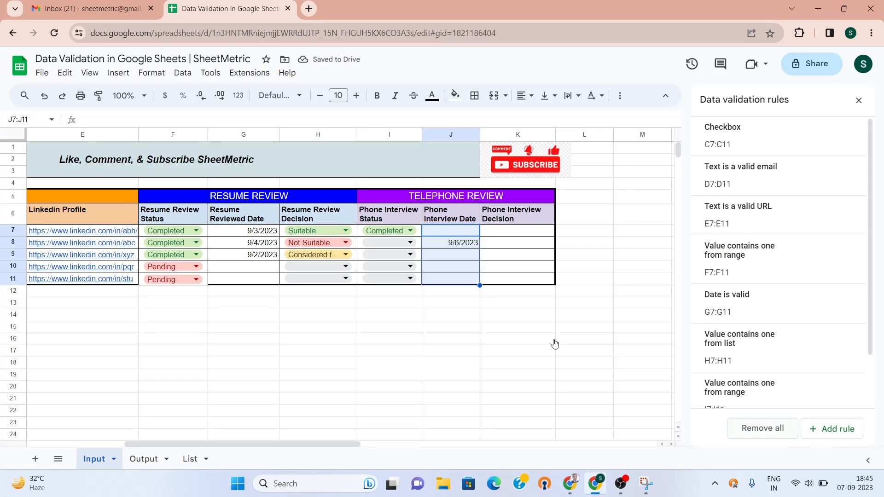
- Pick 9/9/2023 from the calendar as the Phone Interview Date in J9 to test the rule
double_click(461, 255)
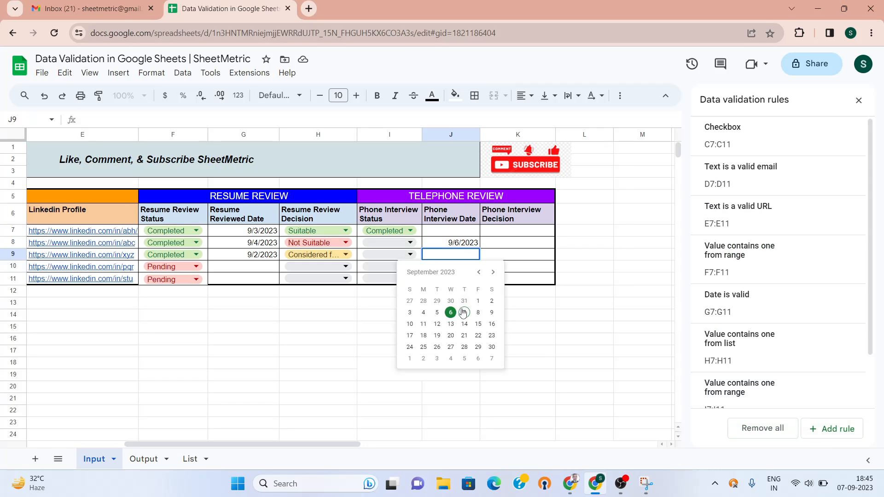
left_click(494, 317)
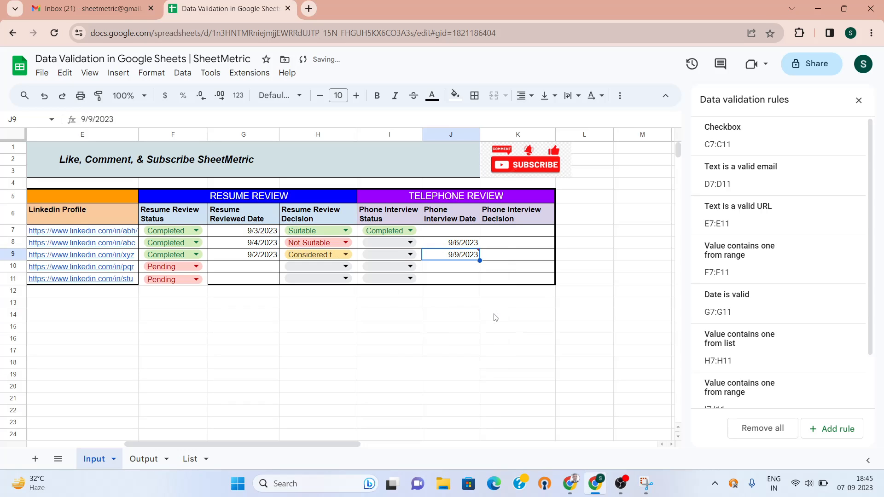
mouse_move(462, 259)
- Close the data validation rules and look over the candidate table from Candidate Details to Telephone Review
left_click(417, 293)
key("Left")
key("Left")
key("Home")
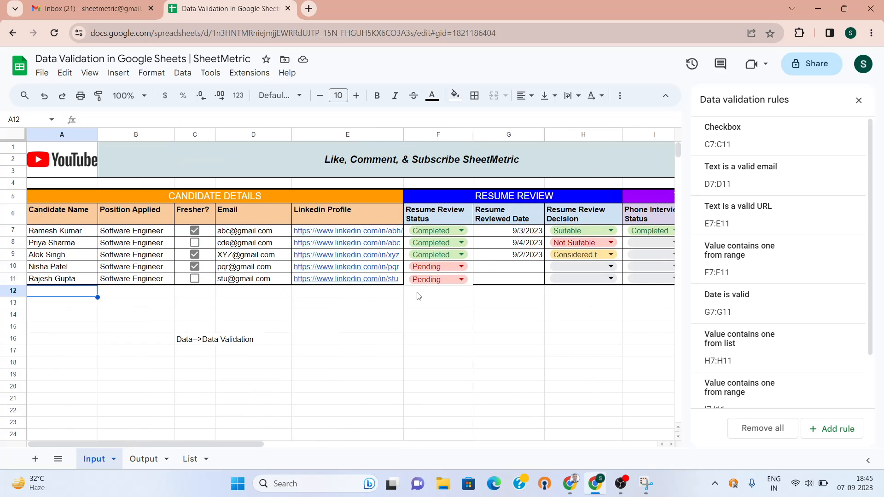
left_click(857, 102)
key("Right")
key("Right")
key("Right")
key("Right")
key("Right")
key("Right")
key("Right")
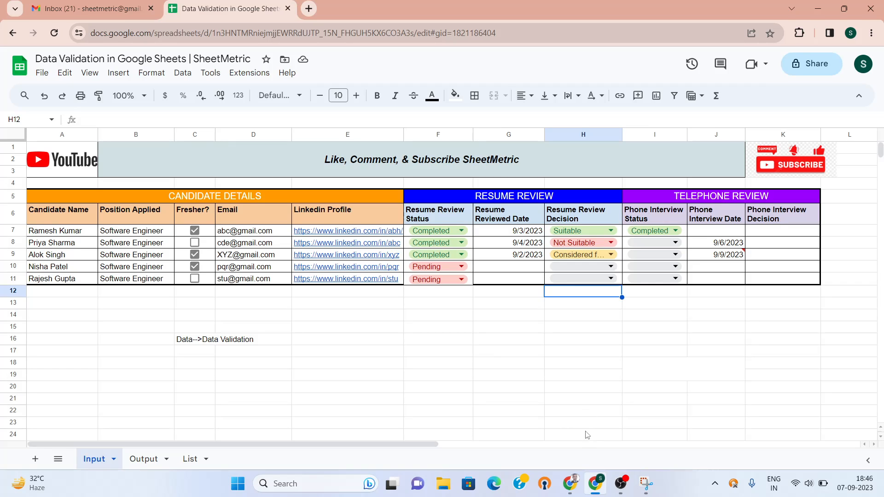
left_click(620, 484)
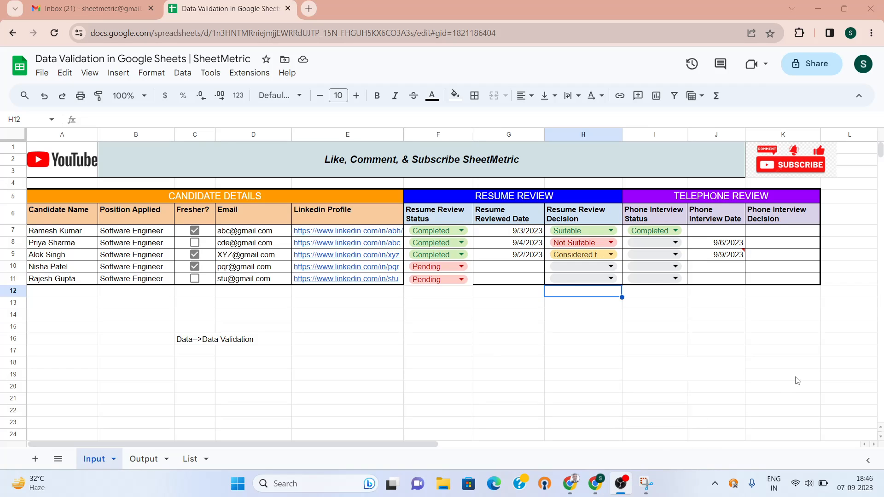